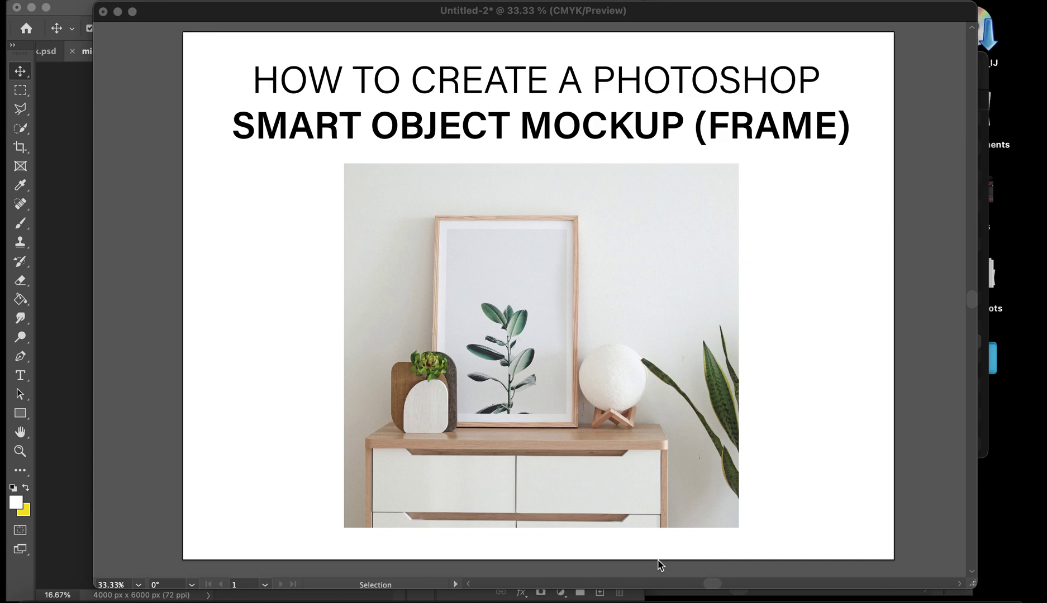
# Switch to Photoshop and widen its window so the room photo with the framed plant print has more space
pyautogui.click(78, 354)
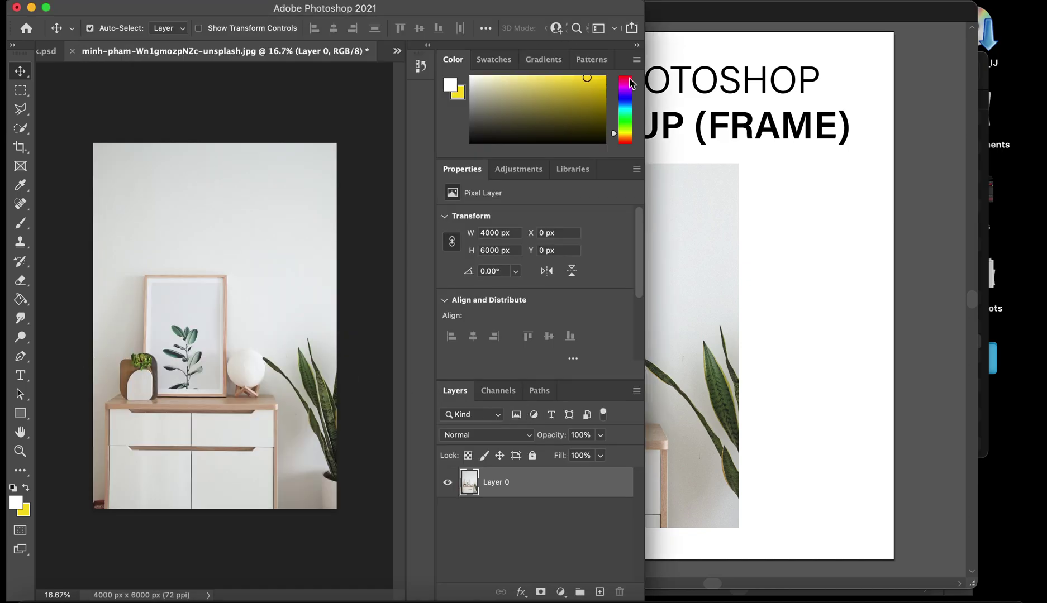
pyautogui.moveTo(645, 76); pyautogui.dragTo(1015, 66)
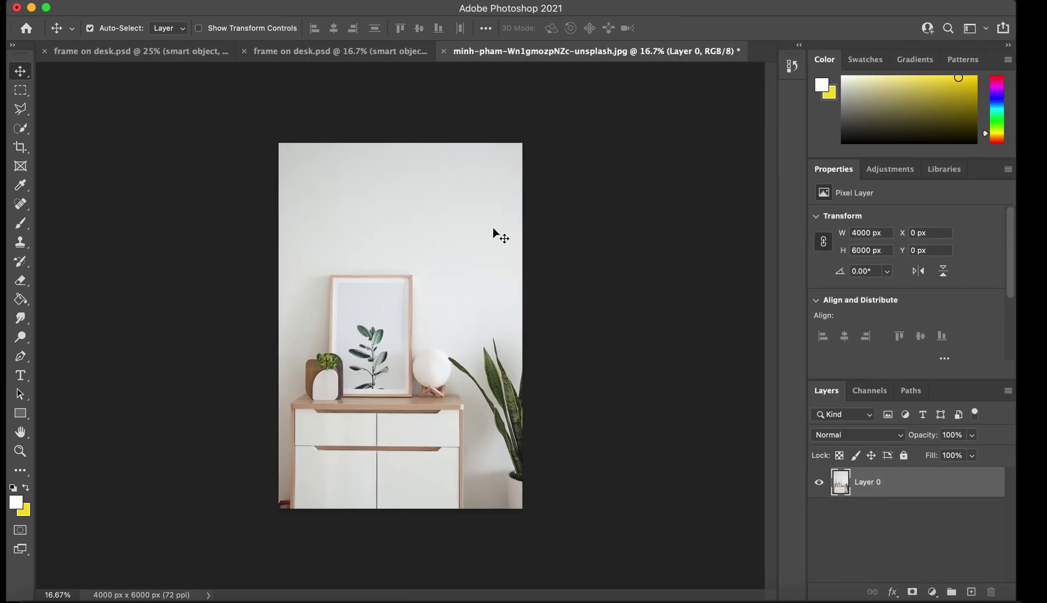
pyautogui.press('super+equal')
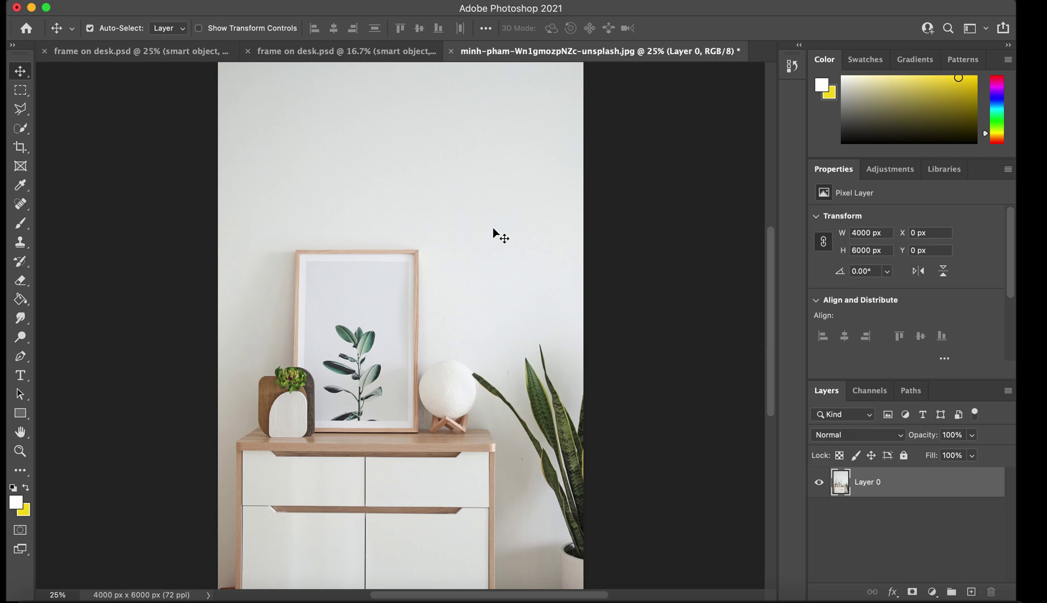
pyautogui.scroll(5, 492, 227)
pyautogui.scroll(-6, 492, 227)
pyautogui.scroll(1, 492, 228)
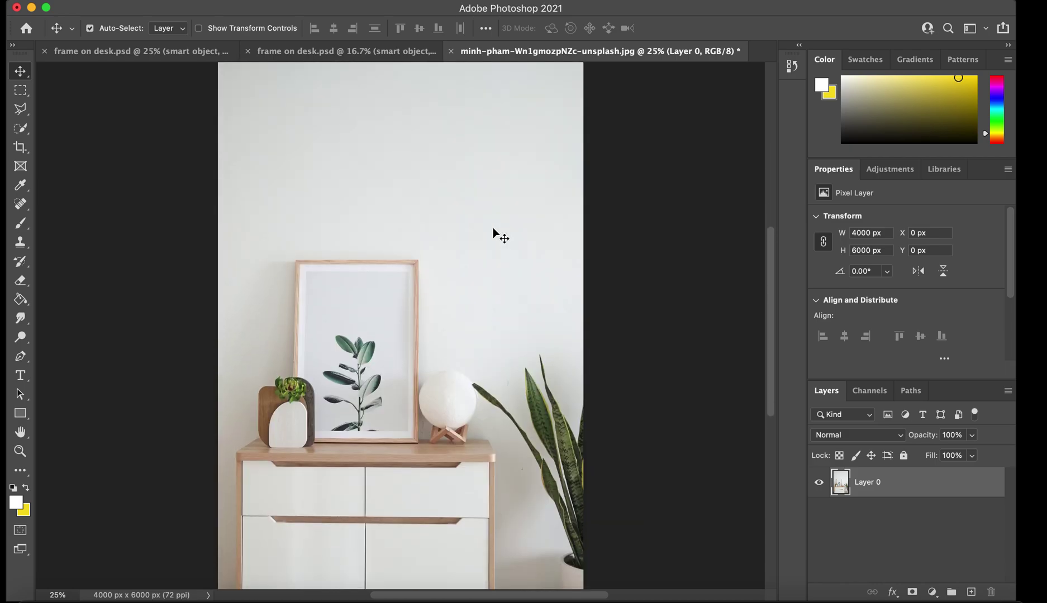
pyautogui.scroll(1, 492, 227)
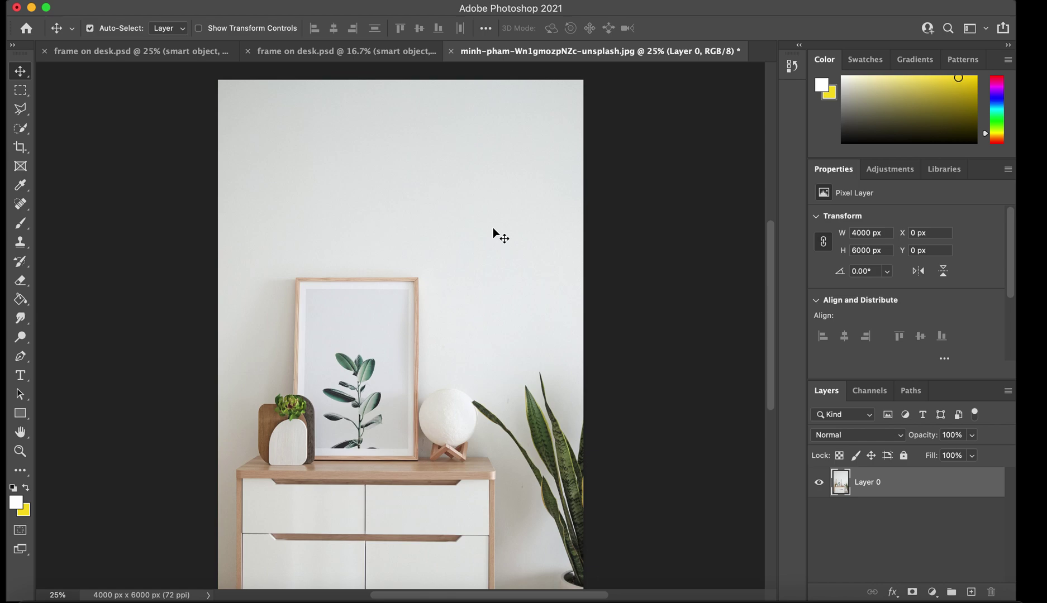
pyautogui.scroll(-2, 492, 228)
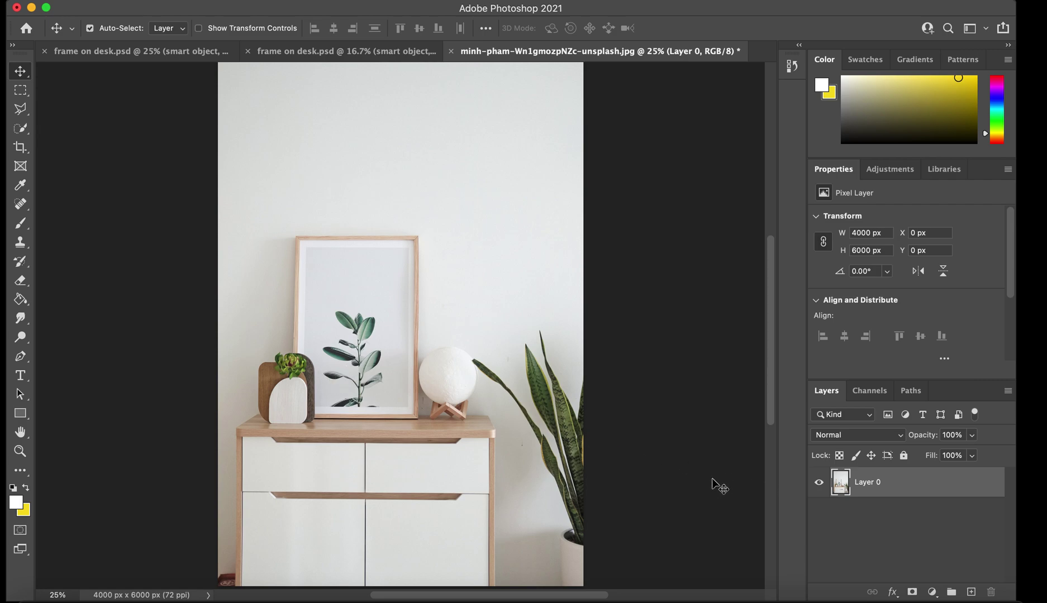
pyautogui.scroll(-3, 678, 469)
pyautogui.scroll(1, 678, 469)
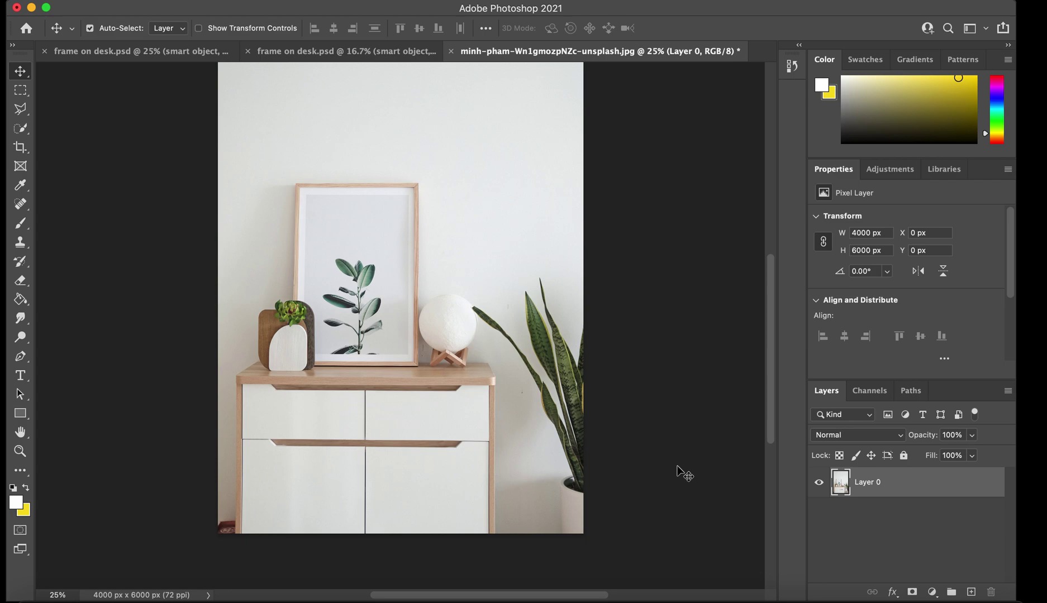
# Rename the photo layer as BACKGROUND 1 and lock it completely
pyautogui.doubleClick(876, 485)
pyautogui.write('BACKGROUND 1')
pyautogui.press('Return')
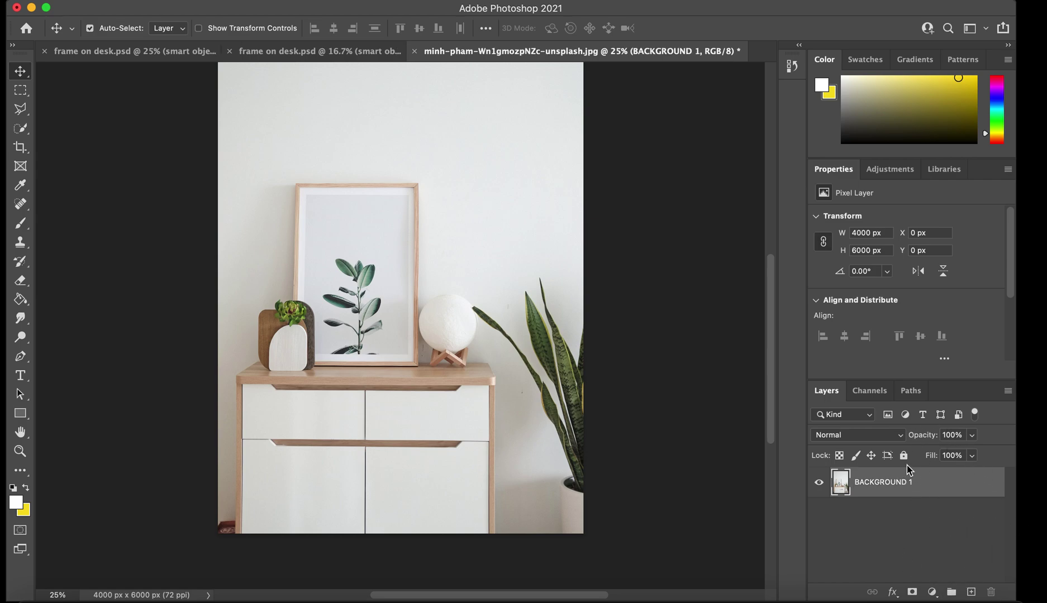
pyautogui.click(904, 456)
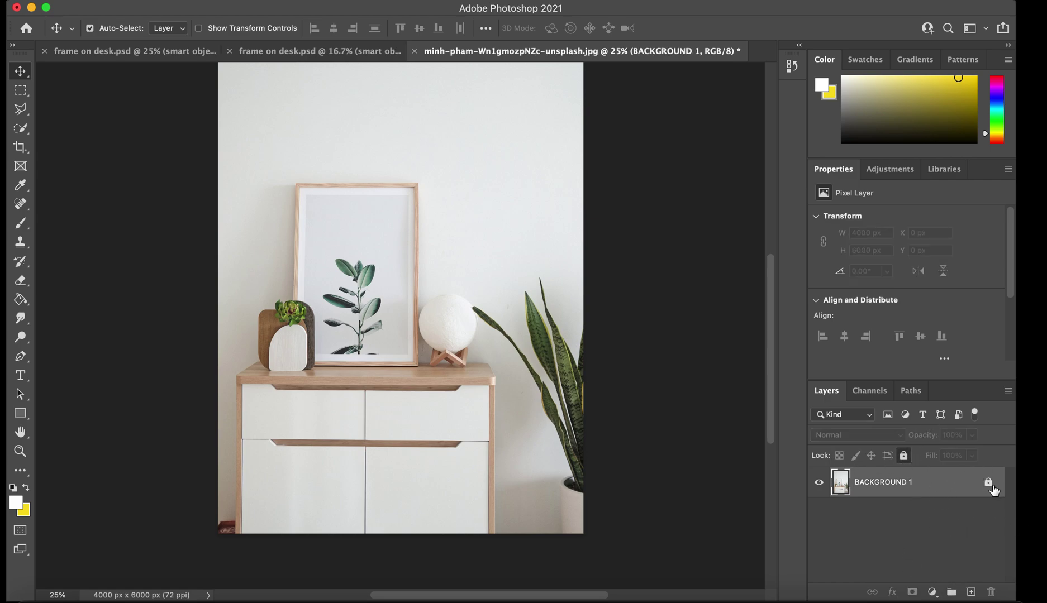
pyautogui.click(622, 418)
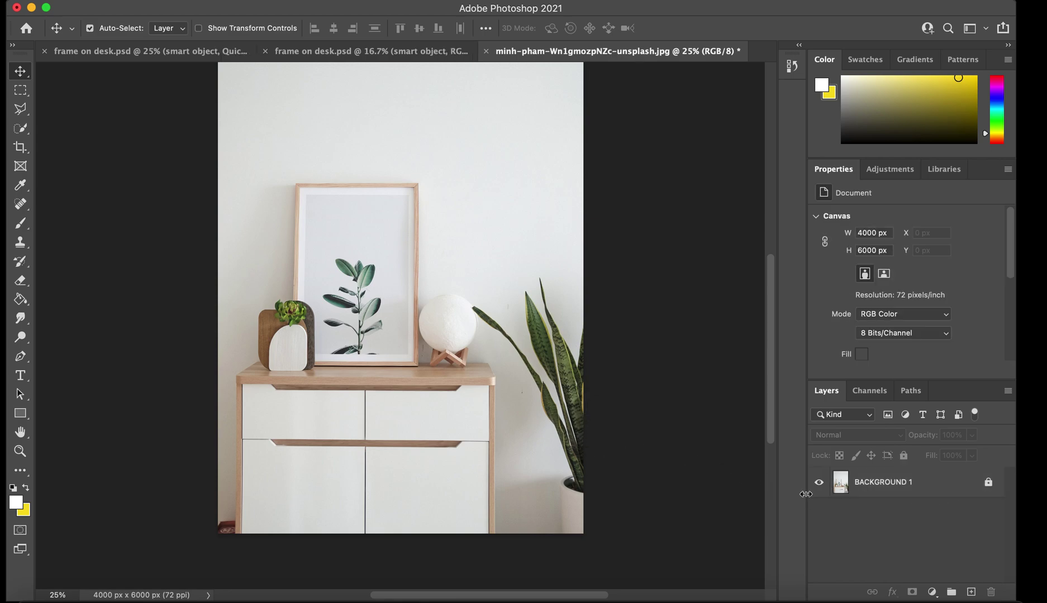
# Duplicate the BACKGROUND 1 layer within the same document, keeping the suggested copy name
pyautogui.click(895, 495)
pyautogui.rightClick(894, 494)
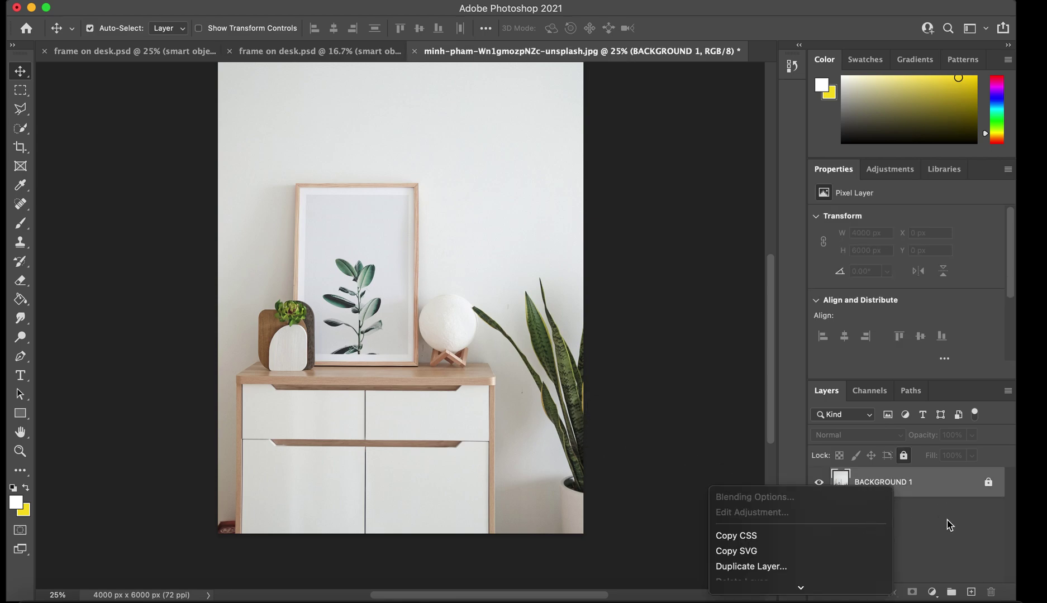
pyautogui.scroll(-5, 845, 521)
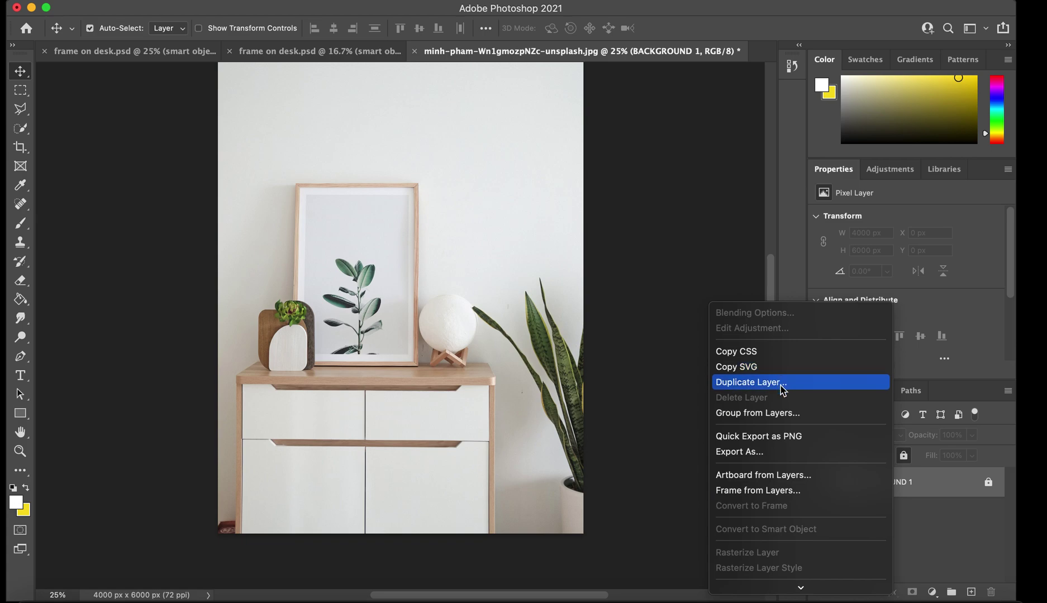
pyautogui.click(797, 383)
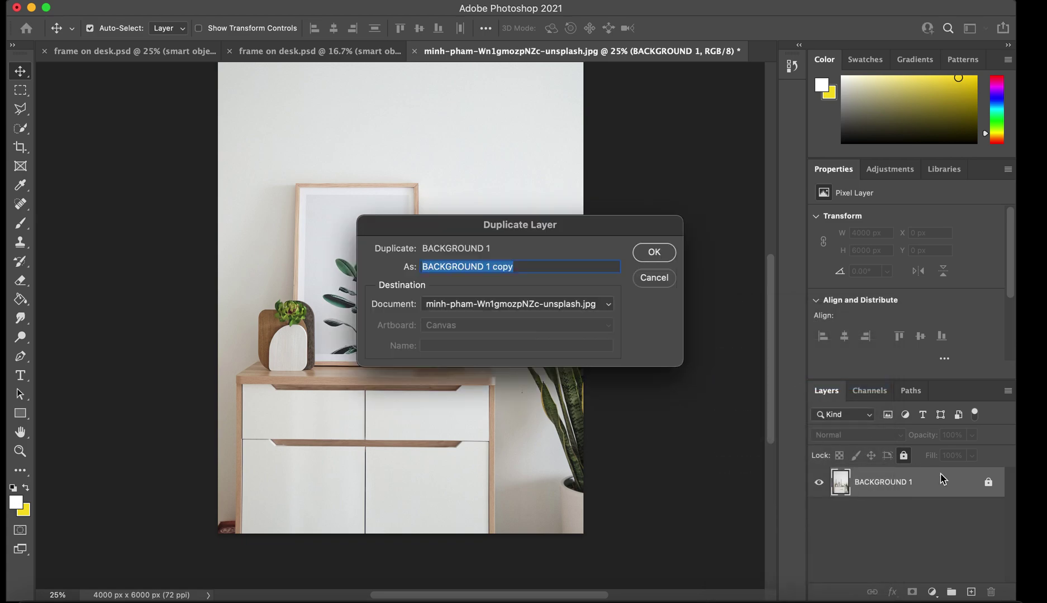
pyautogui.click(654, 256)
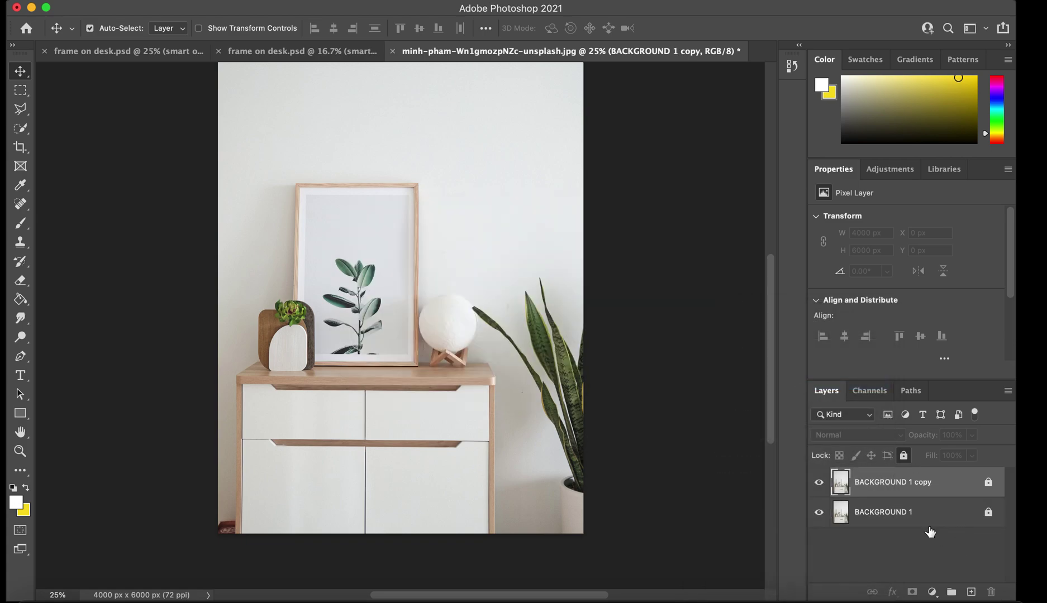
# Rename the duplicated layer as BACKGROUND 2 and unlock it for editing
pyautogui.doubleClick(926, 488)
pyautogui.click(939, 491)
pyautogui.press('BackSpace')
pyautogui.press('BackSpace')
pyautogui.press('BackSpace')
pyautogui.press('BackSpace')
pyautogui.press('BackSpace')
pyautogui.press('BackSpace')
pyautogui.write('2')
pyautogui.press('Return')
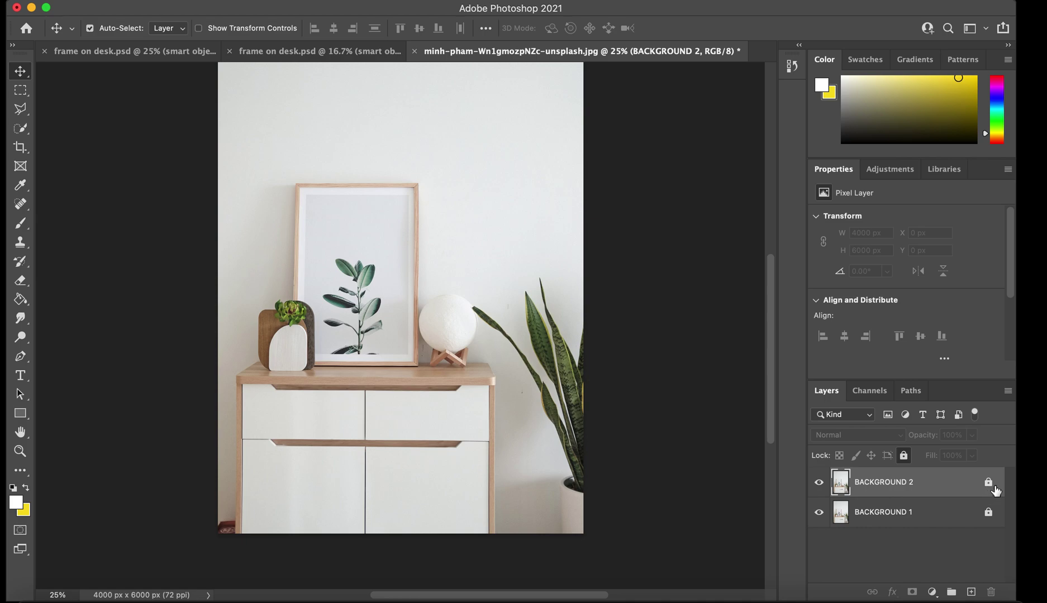
pyautogui.click(903, 455)
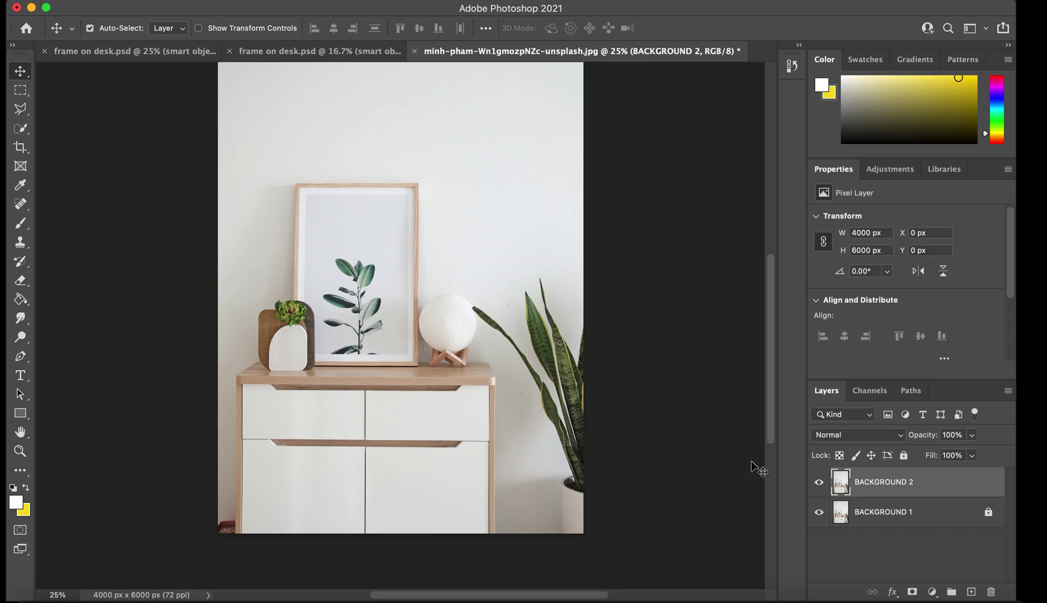
# Draw a rectangular marquee selection about 1250 × 1900 px along the inner edges of the picture frame
pyautogui.hscroll(-5, 751, 464)
pyautogui.scroll(2, 751, 463)
pyautogui.scroll(2, 751, 464)
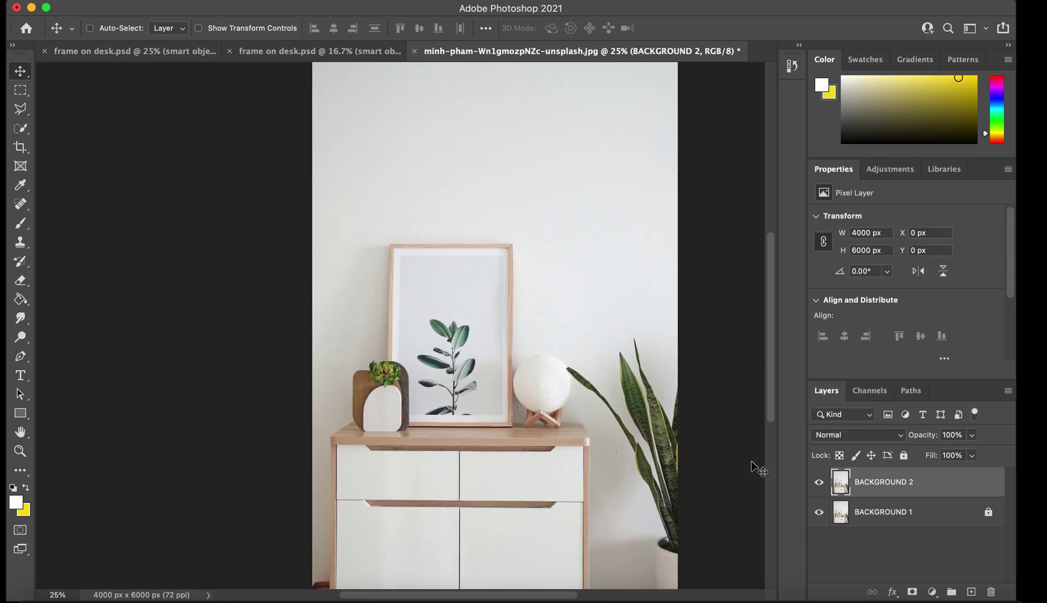
pyautogui.press('super+equal')
pyautogui.press('super+equal')
pyautogui.press('super+equal')
pyautogui.press('super')
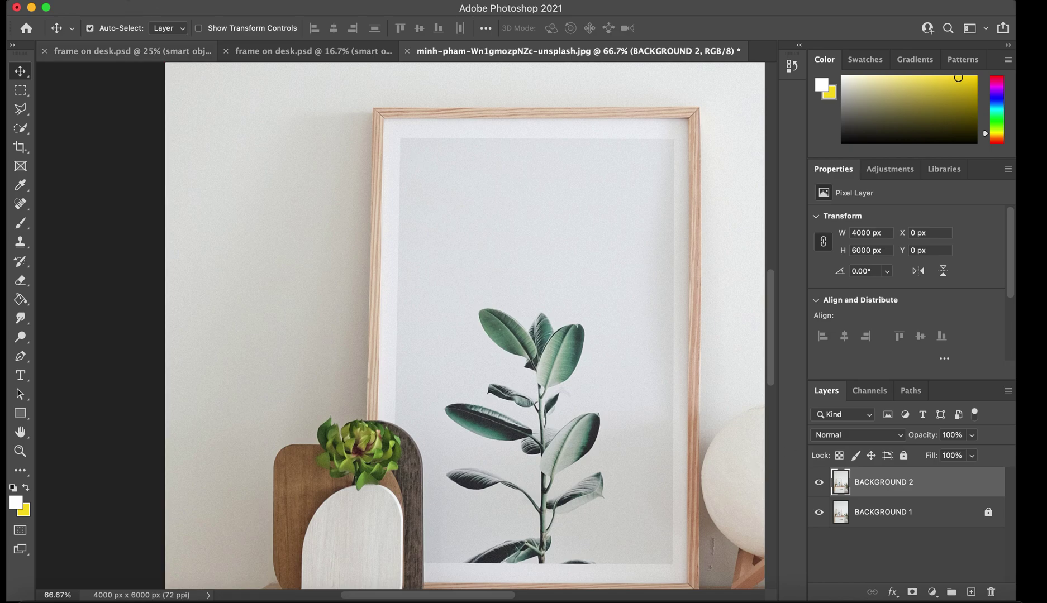
pyautogui.click(22, 93)
pyautogui.scroll(-2, 435, 173)
pyautogui.hscroll(2, 435, 173)
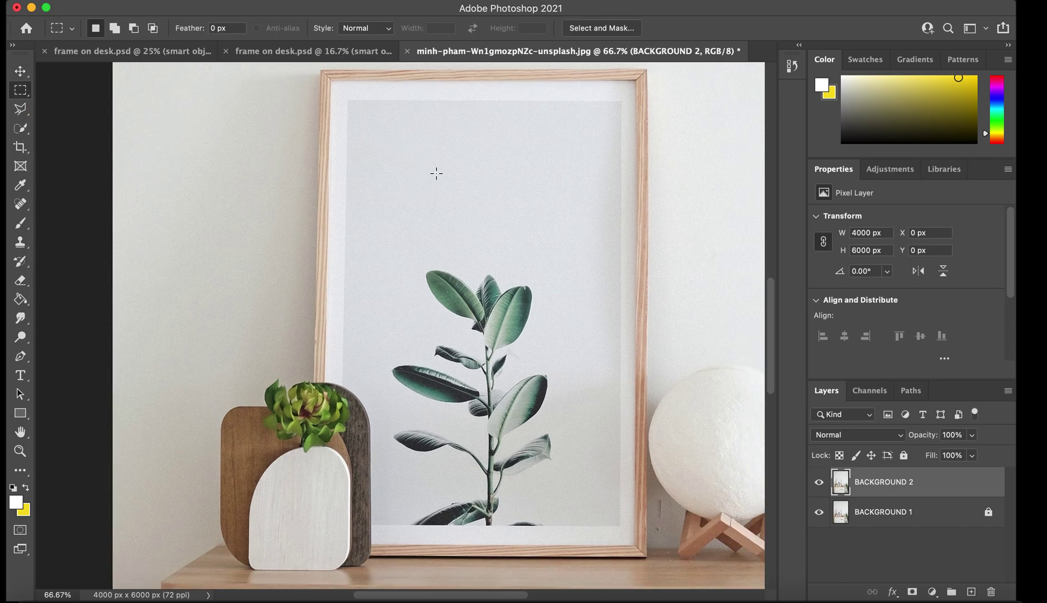
pyautogui.scroll(-1, 437, 174)
pyautogui.hscroll(1, 436, 174)
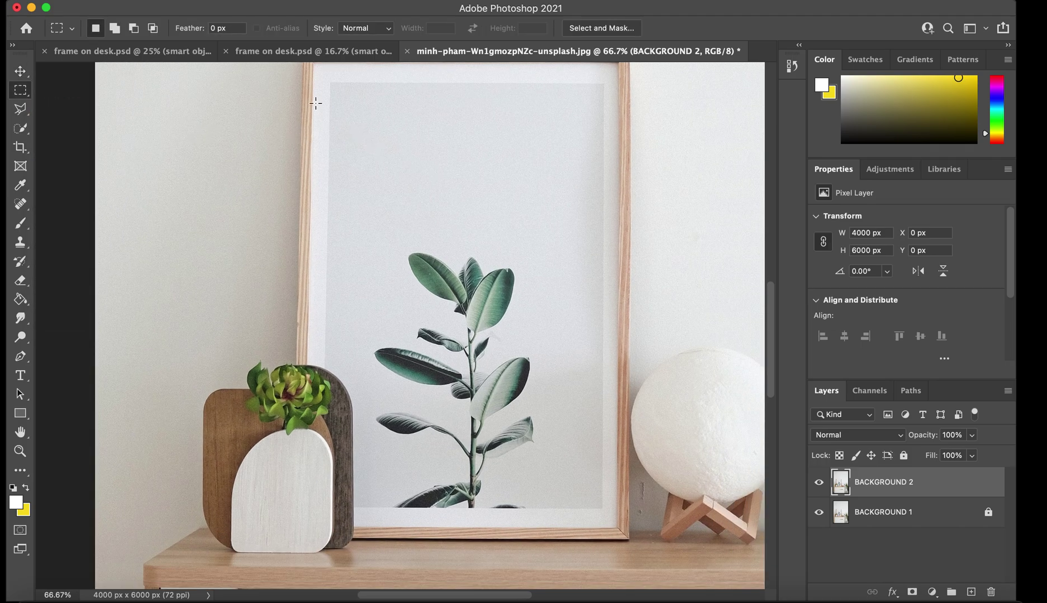
pyautogui.scroll(1, 316, 104)
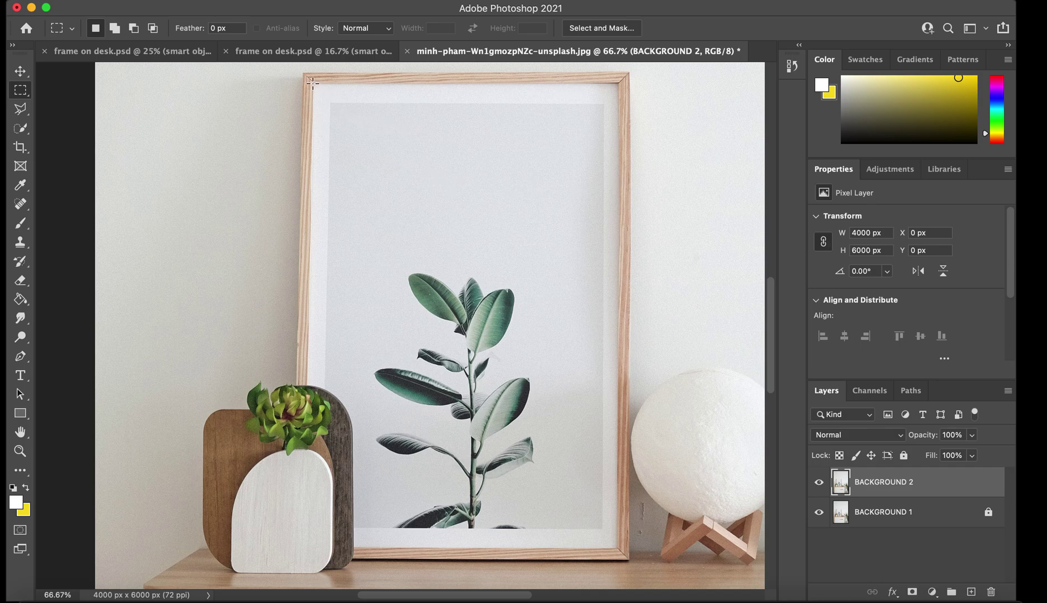
pyautogui.moveTo(403, 100); pyautogui.dragTo(601, 547)
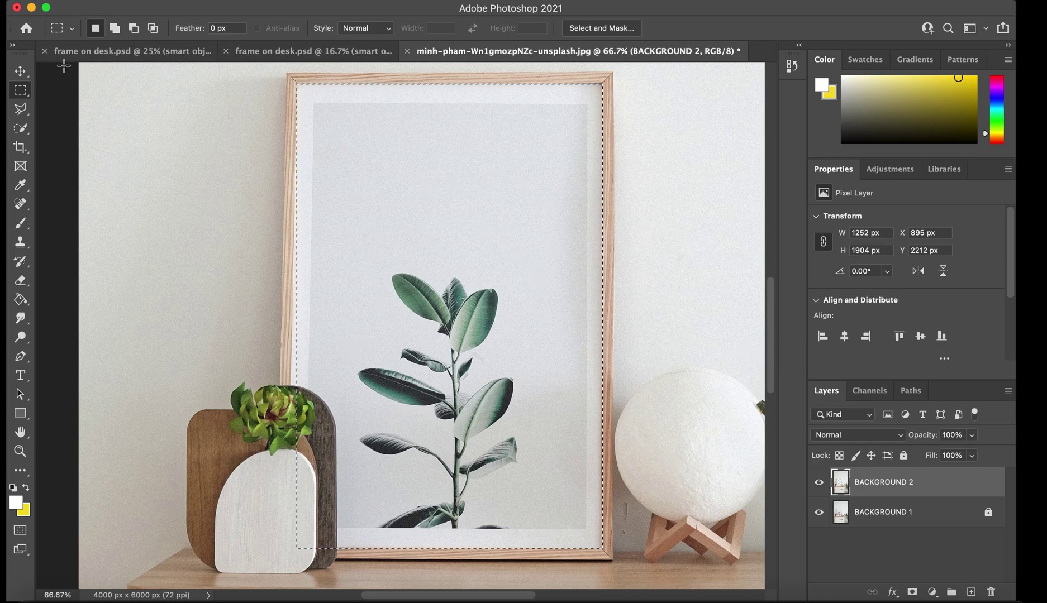
# Hide BACKGROUND 1, delete the selected frame interior from BACKGROUND 2, and clear the selection
pyautogui.click(21, 71)
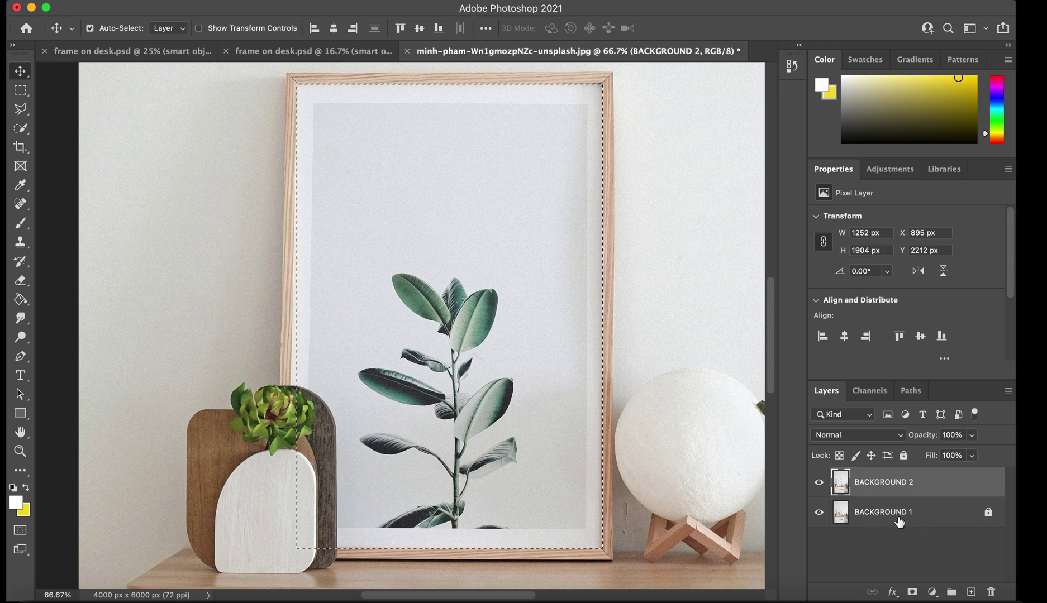
pyautogui.click(819, 514)
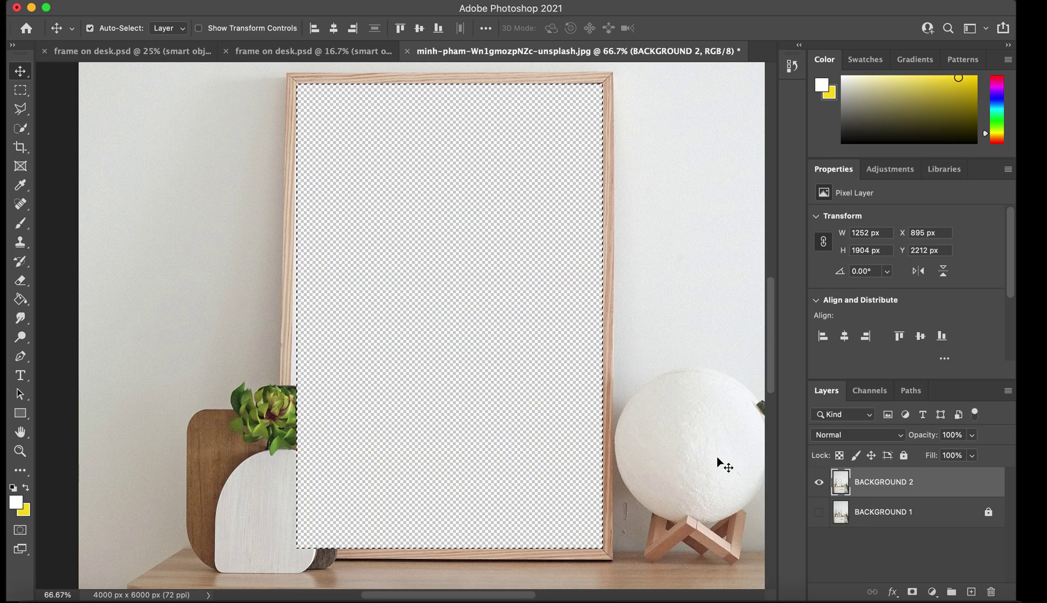
pyautogui.press('super')
pyautogui.press('super+d')
pyautogui.press('super+minus')
pyautogui.press('super+minus')
pyautogui.press('super+minus')
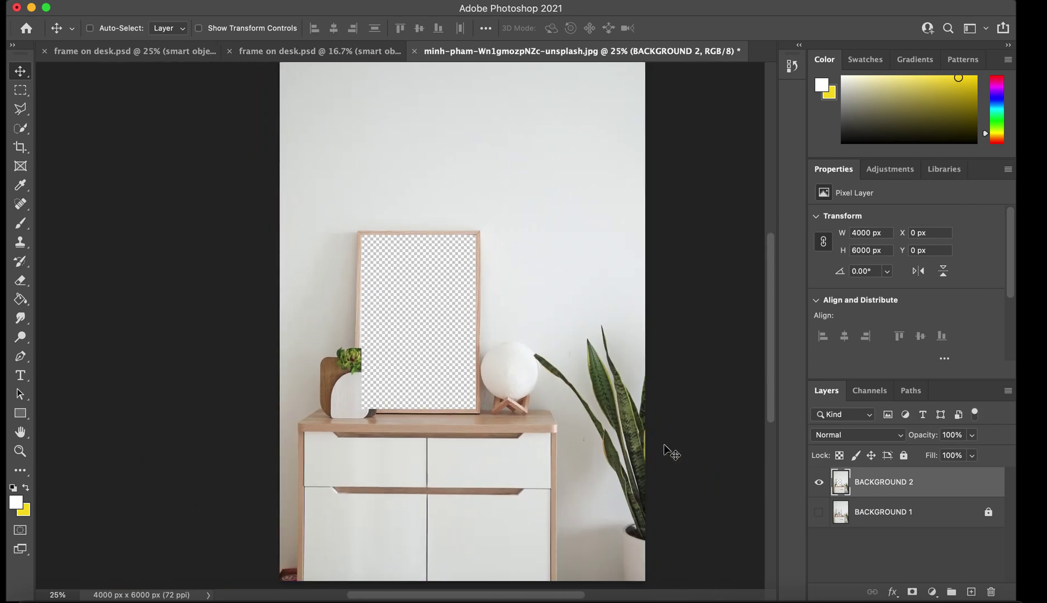
pyautogui.scroll(-2, 671, 452)
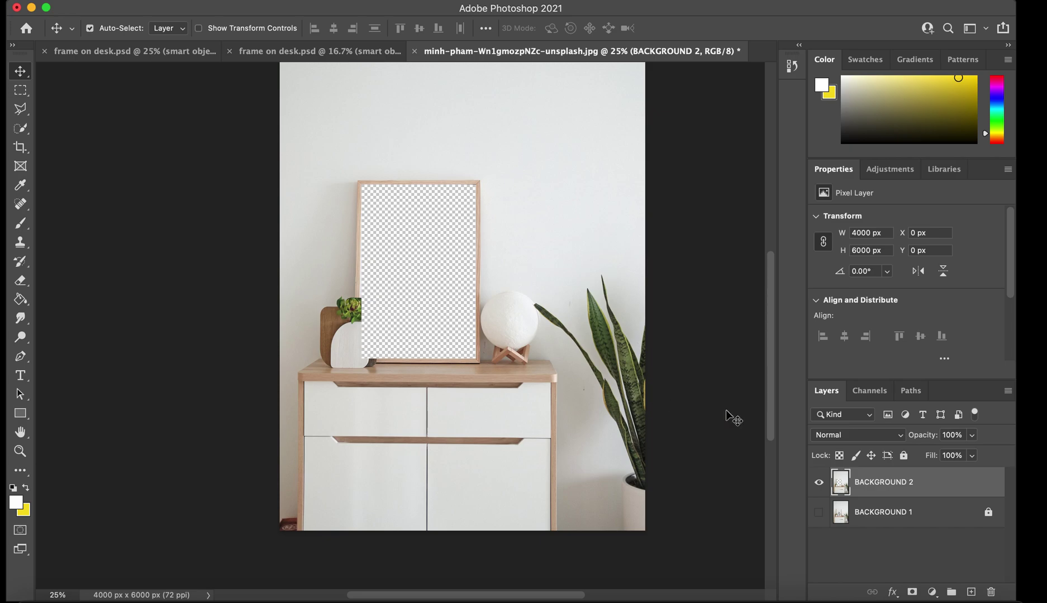
# Duplicate the locked BACKGROUND 1 layer and move the copy above BACKGROUND 2 in the layer stack
pyautogui.press('super+plus')
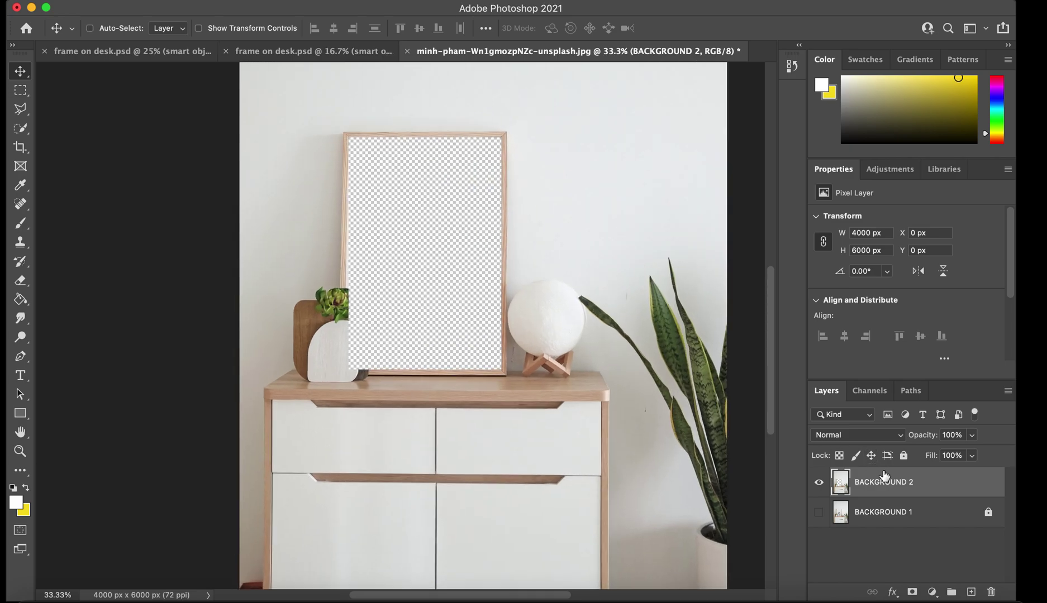
pyautogui.press('super+plus')
pyautogui.click(895, 512)
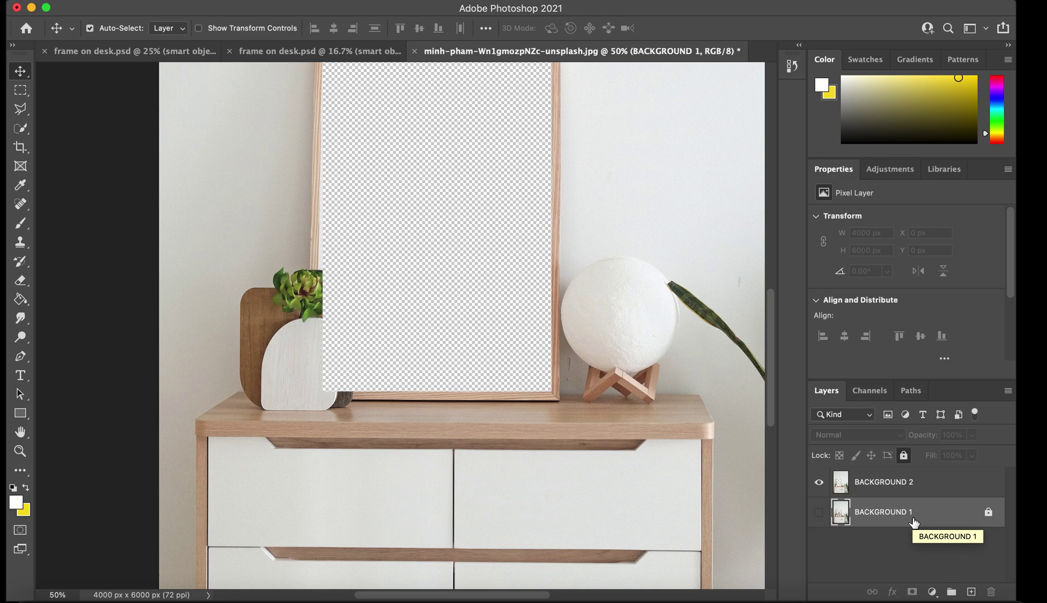
pyautogui.press('super+j')
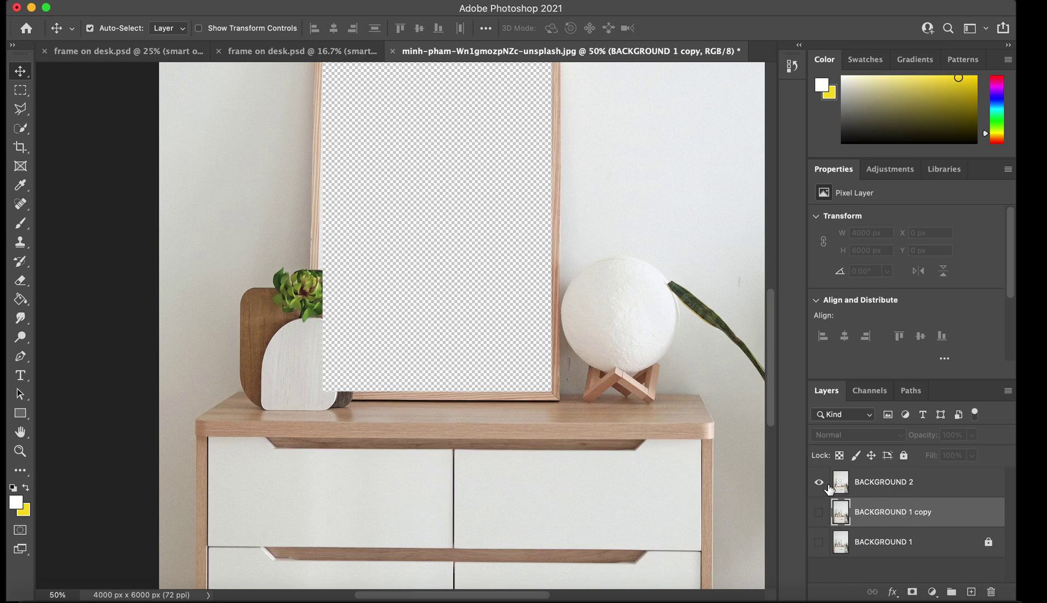
pyautogui.click(921, 488)
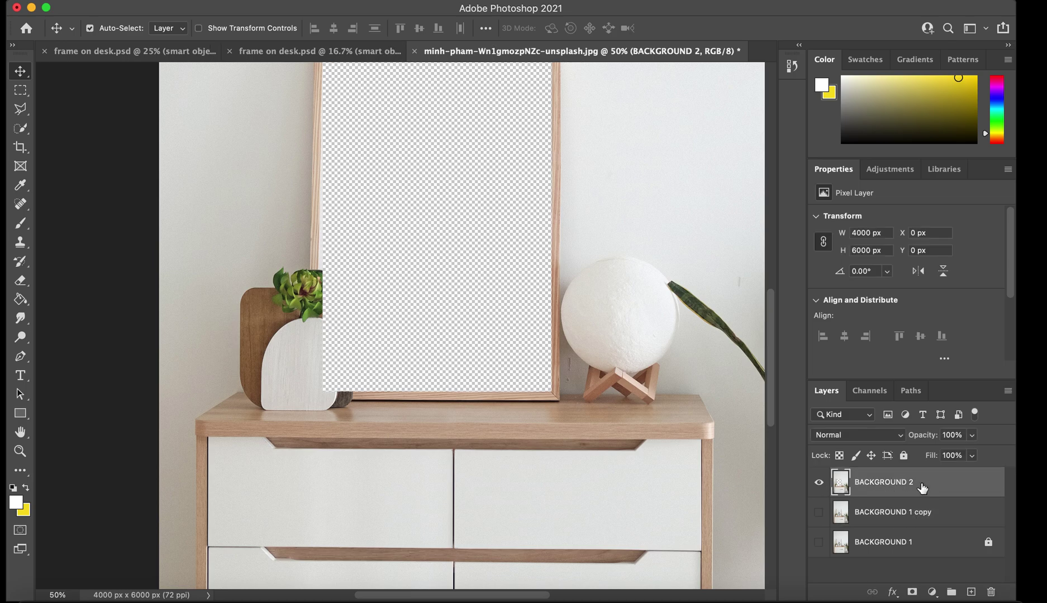
pyautogui.click(905, 518)
pyautogui.moveTo(905, 518); pyautogui.dragTo(868, 472)
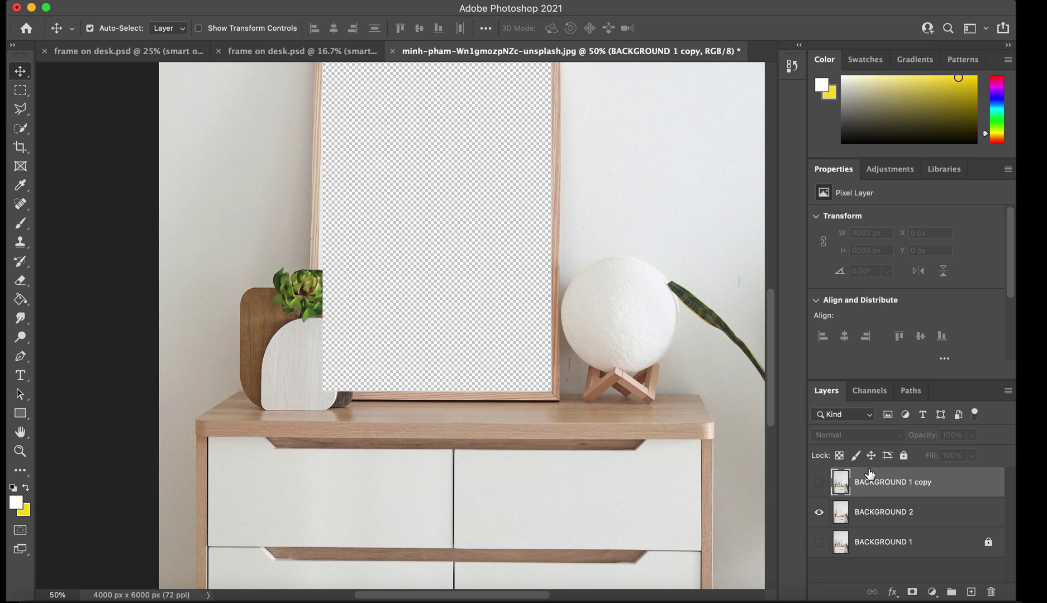
# Select the BACKGROUND 2 layer and make the BACKGROUND 1 copy layer visible
pyautogui.click(837, 502)
pyautogui.click(819, 483)
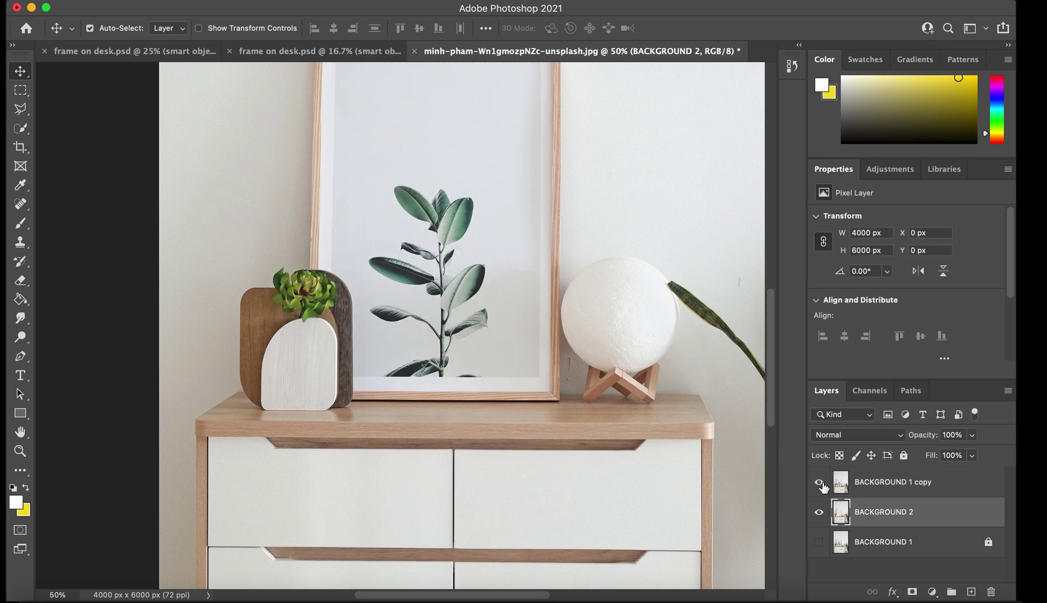
pyautogui.press('super+minus')
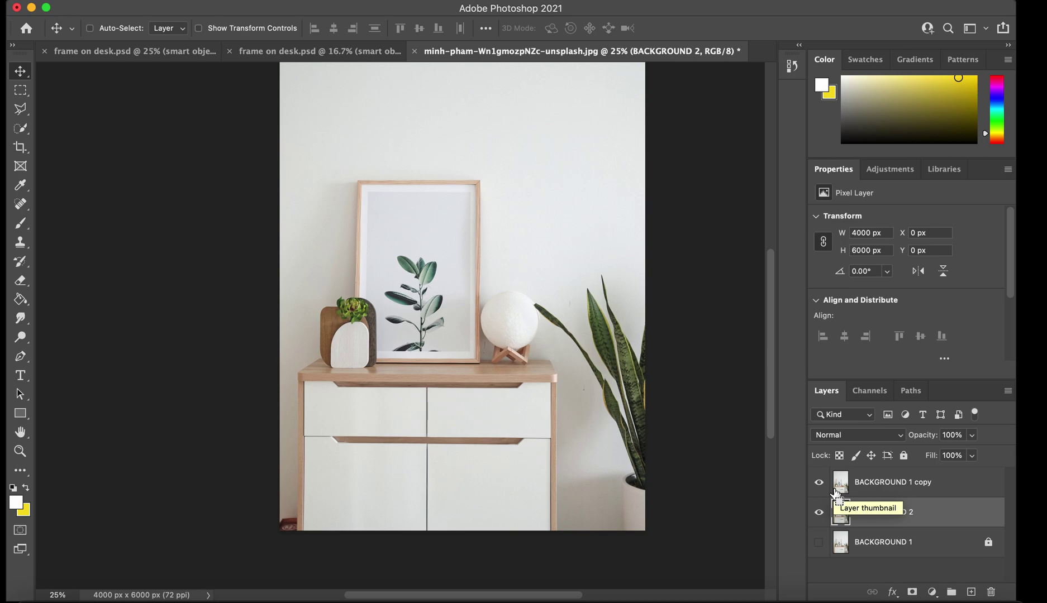
pyautogui.press('super+plus')
pyautogui.press('super+plus')
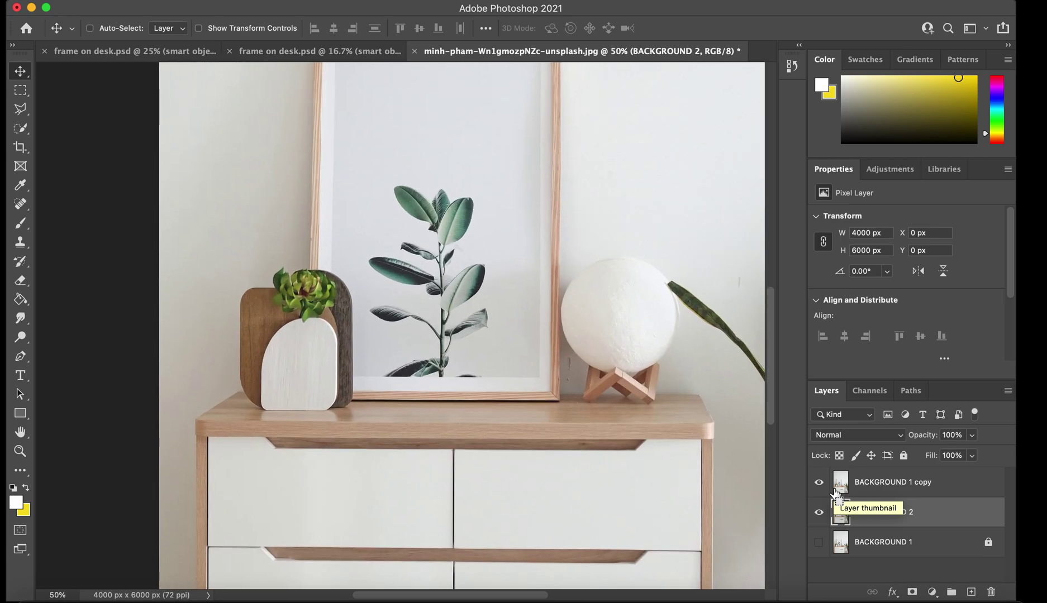
pyautogui.press('super+plus')
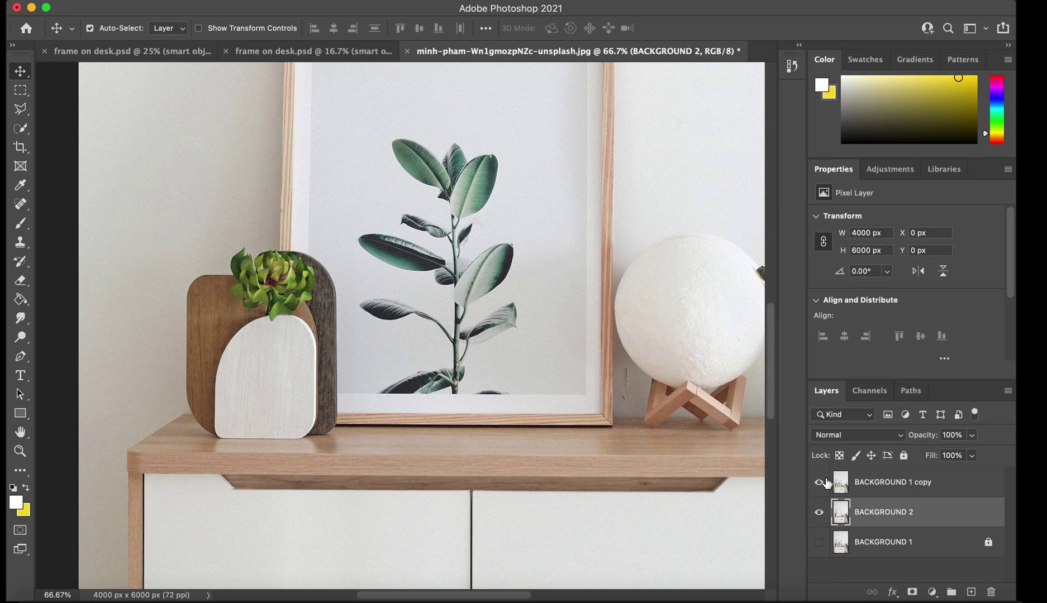
# Compare the frame area with the BACKGROUND 1 copy layer hidden and shown, examining how the opening cuts into the overlapping vase
pyautogui.click(818, 484)
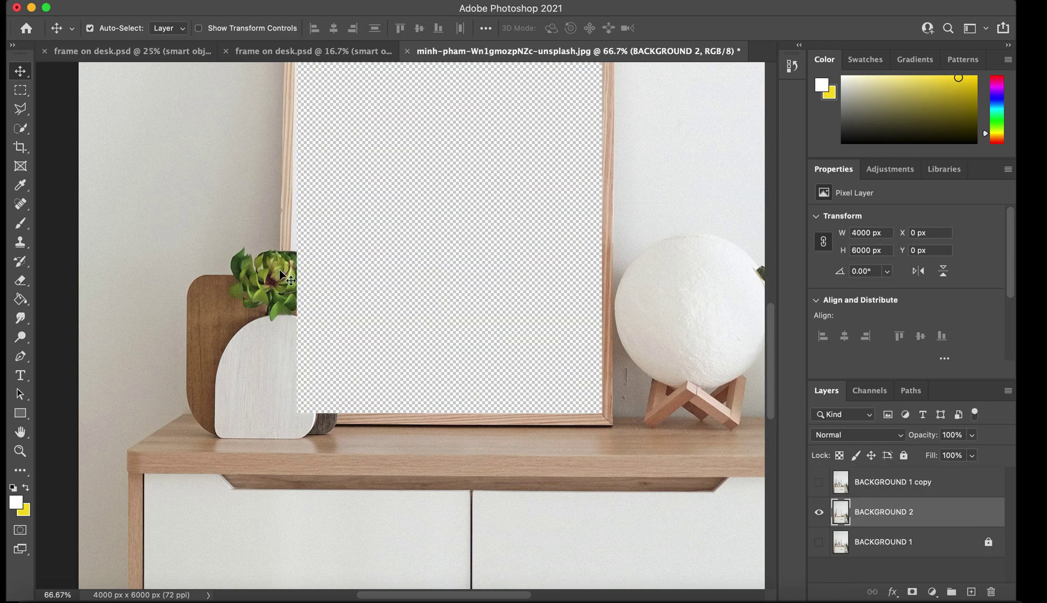
pyautogui.press('super+minus')
pyautogui.press('super+minus')
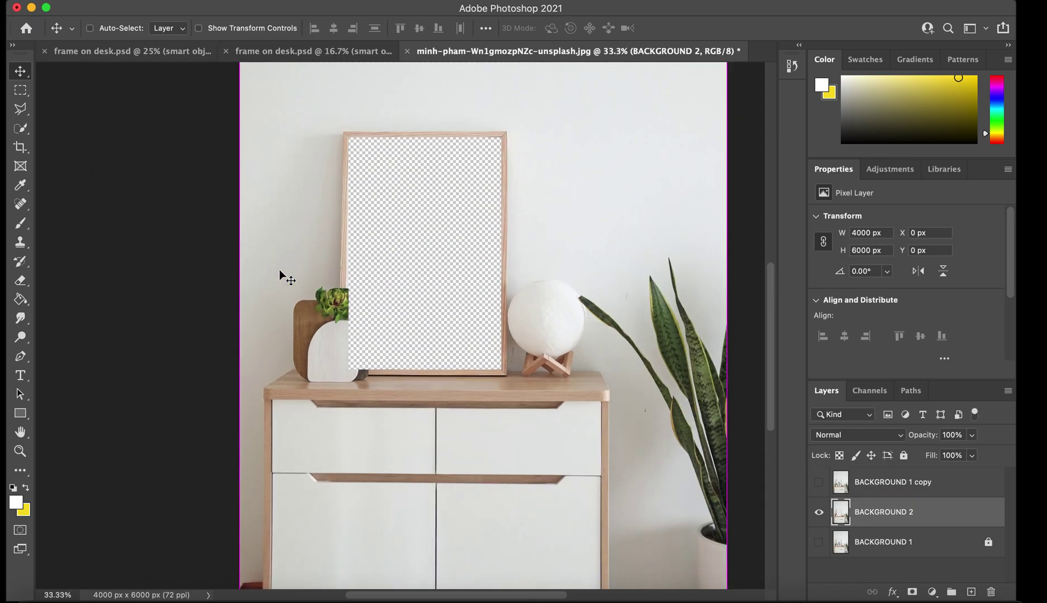
pyautogui.press('super+equal')
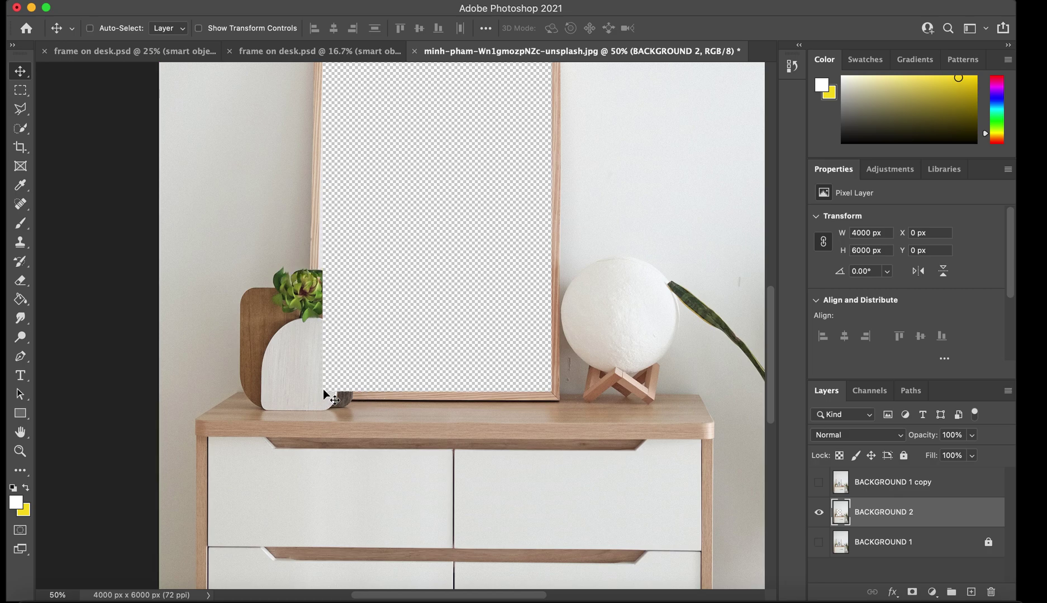
pyautogui.press('super+minus')
pyautogui.press('super+minus')
pyautogui.press('super+equal')
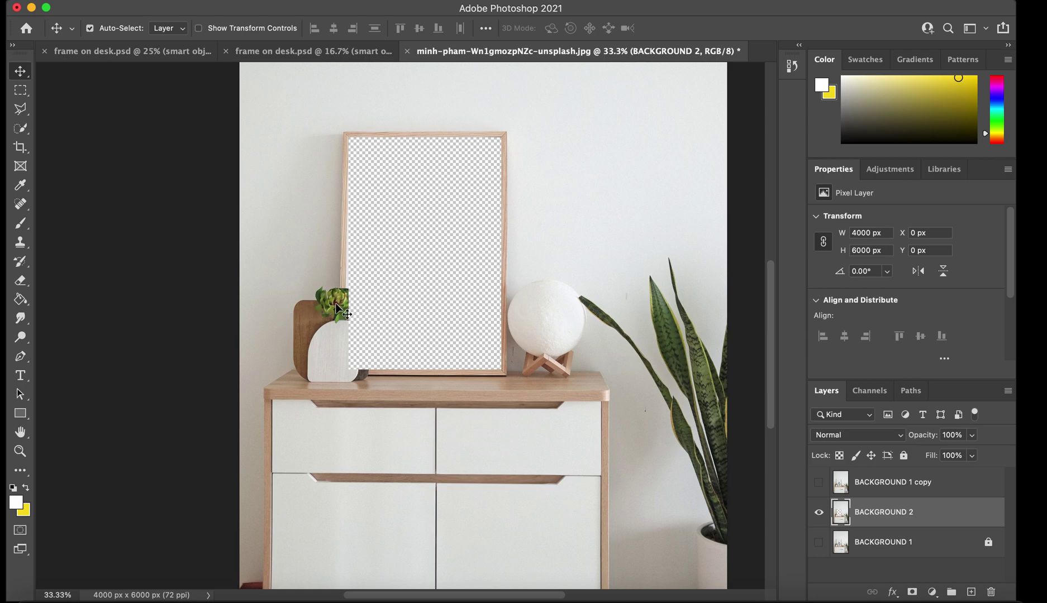
pyautogui.click(819, 483)
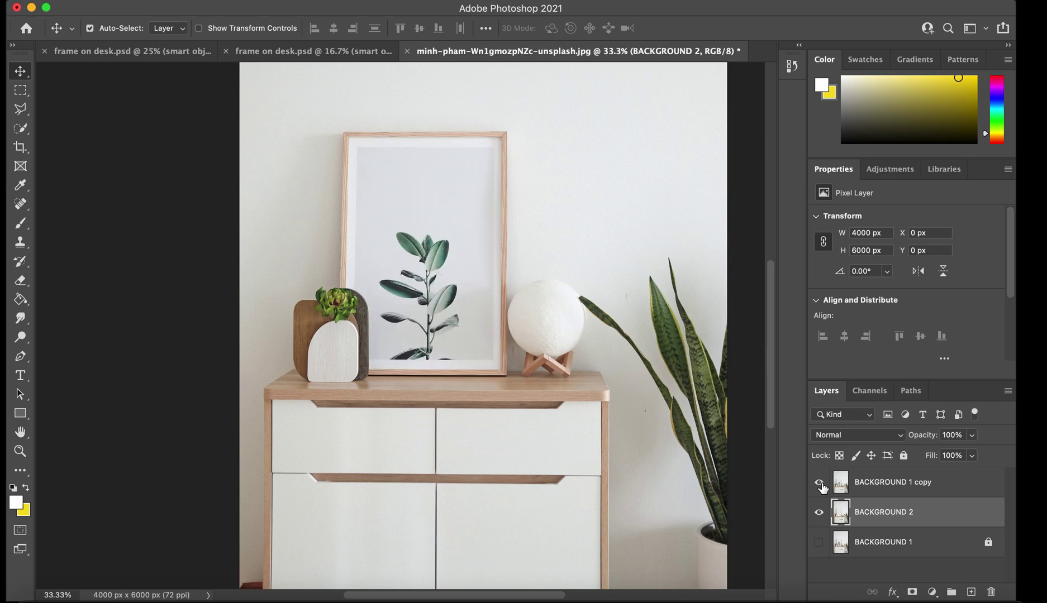
# Draw a rectangular marquee selection about 704 × 850 px around the succulent and the vase parts that overlap the frame
pyautogui.press('super+equal')
pyautogui.press('super+equal')
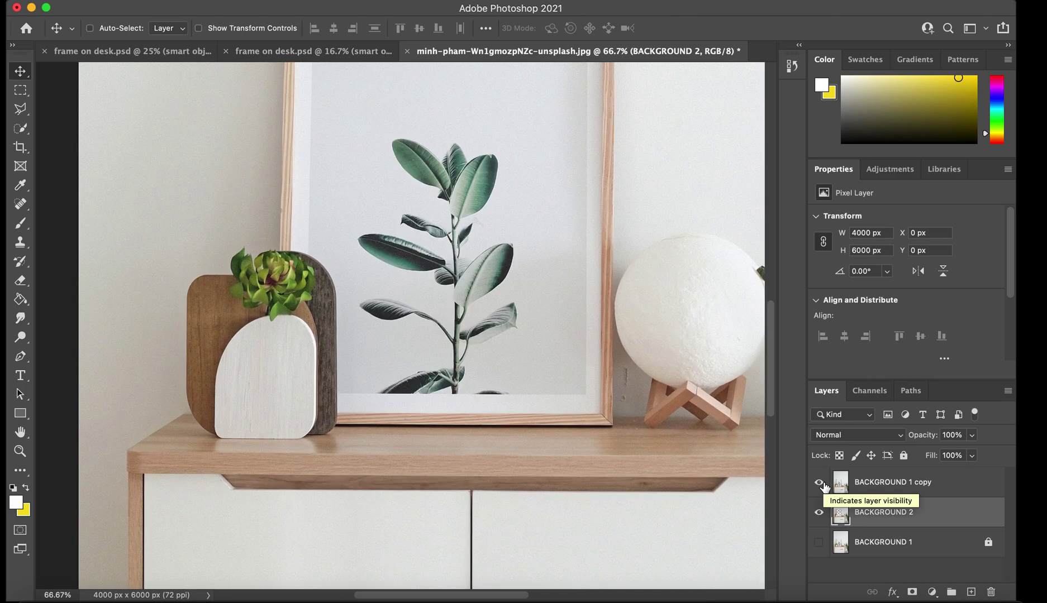
pyautogui.press('super+equal')
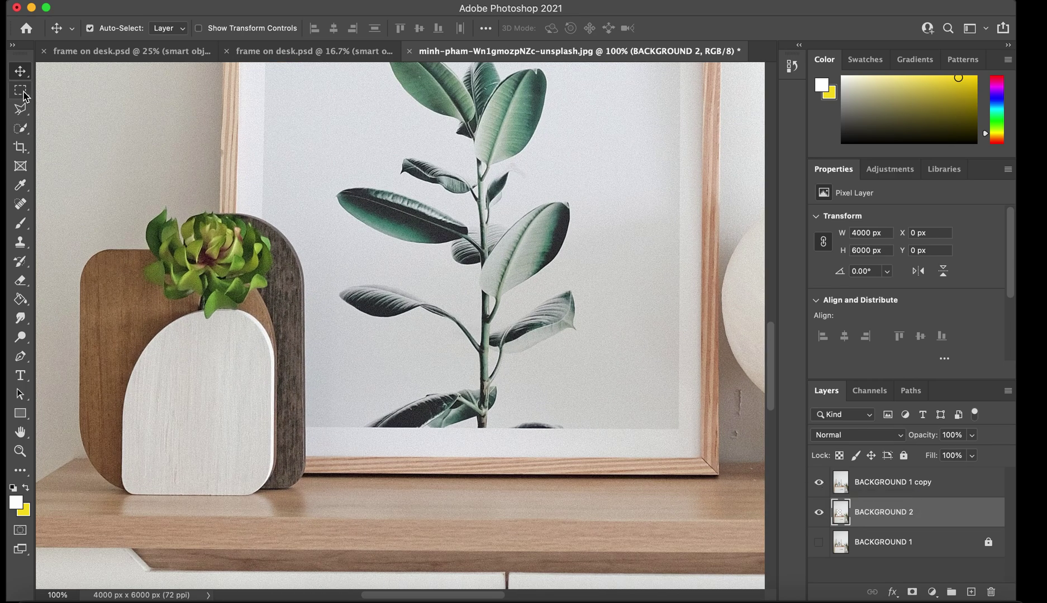
pyautogui.click(24, 93)
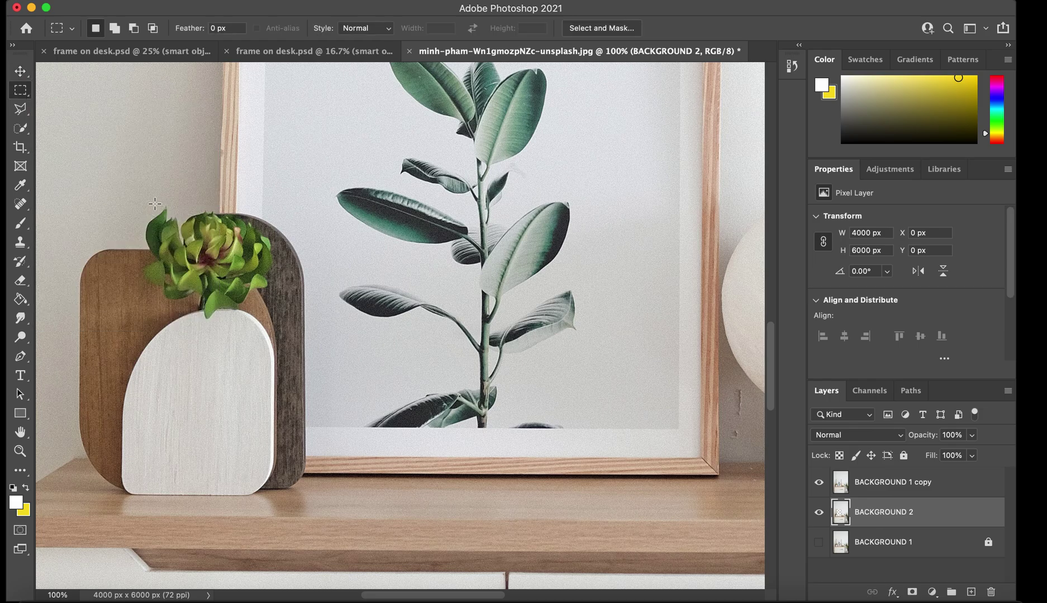
pyautogui.moveTo(139, 201); pyautogui.dragTo(394, 511)
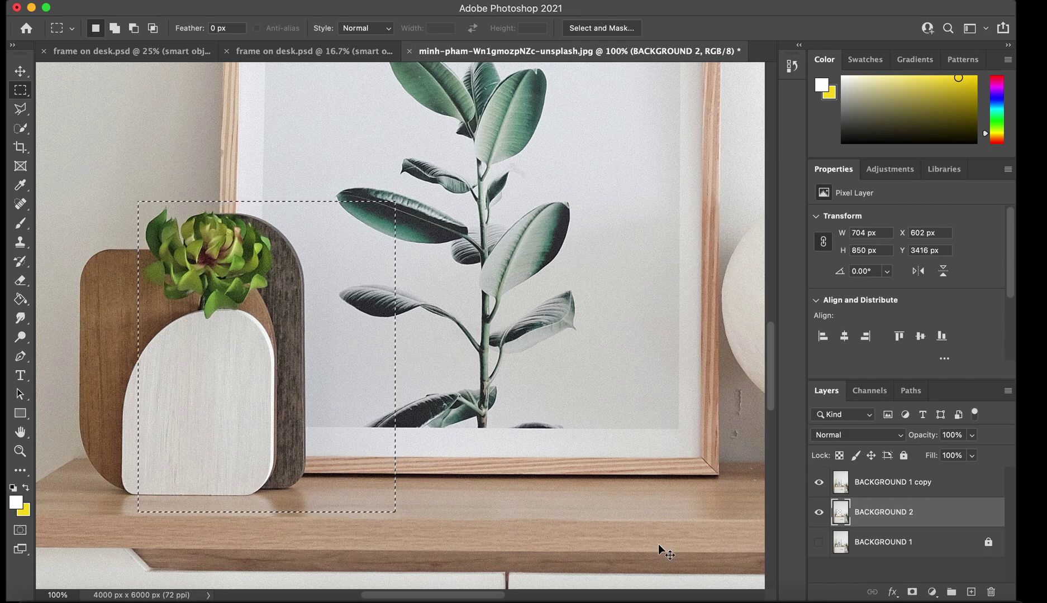
pyautogui.click(658, 544)
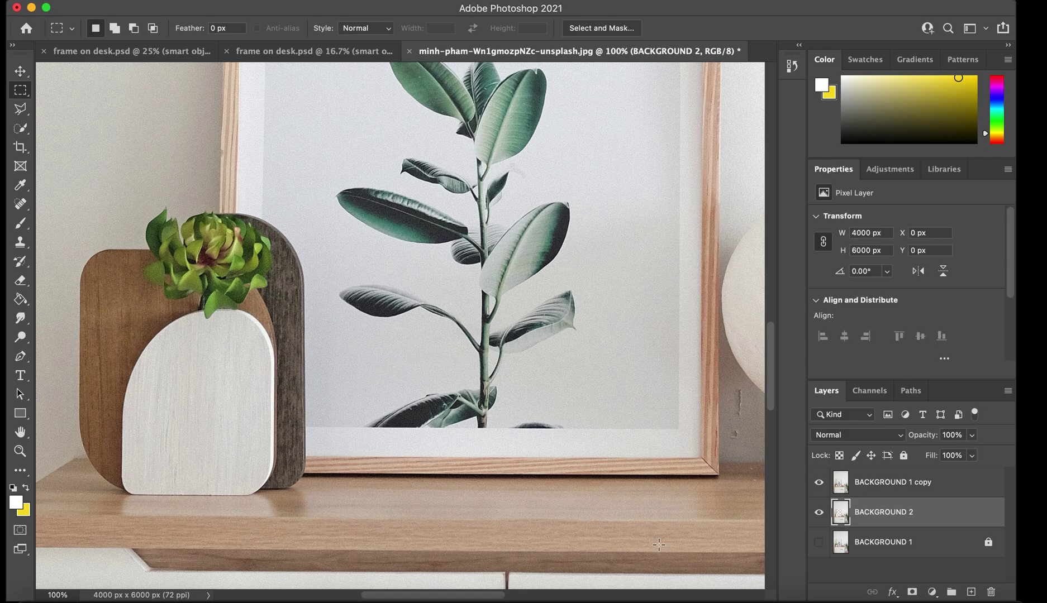
pyautogui.press('super+shift+d')
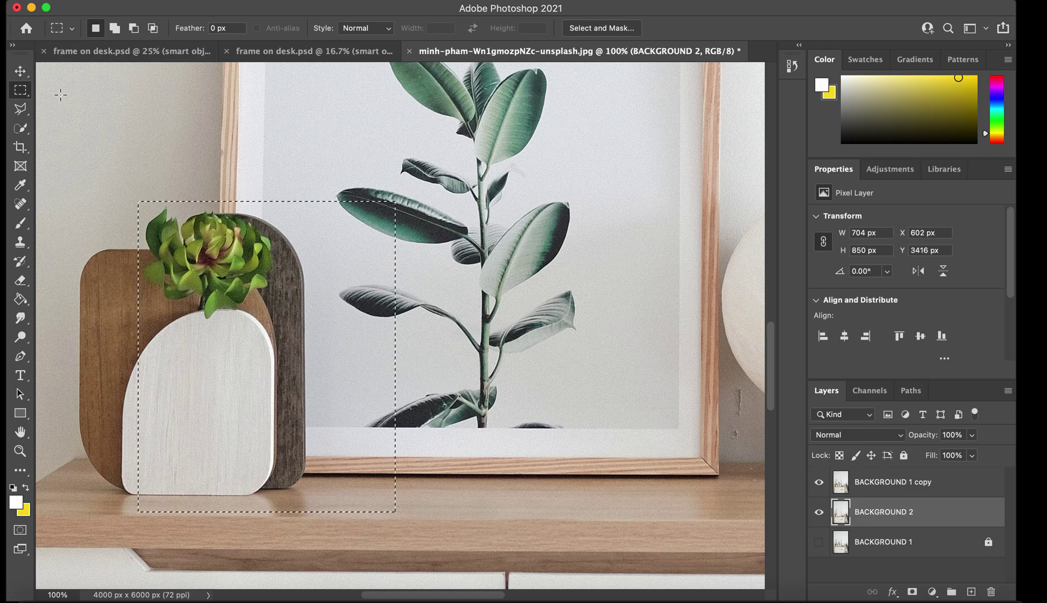
pyautogui.click(109, 1)
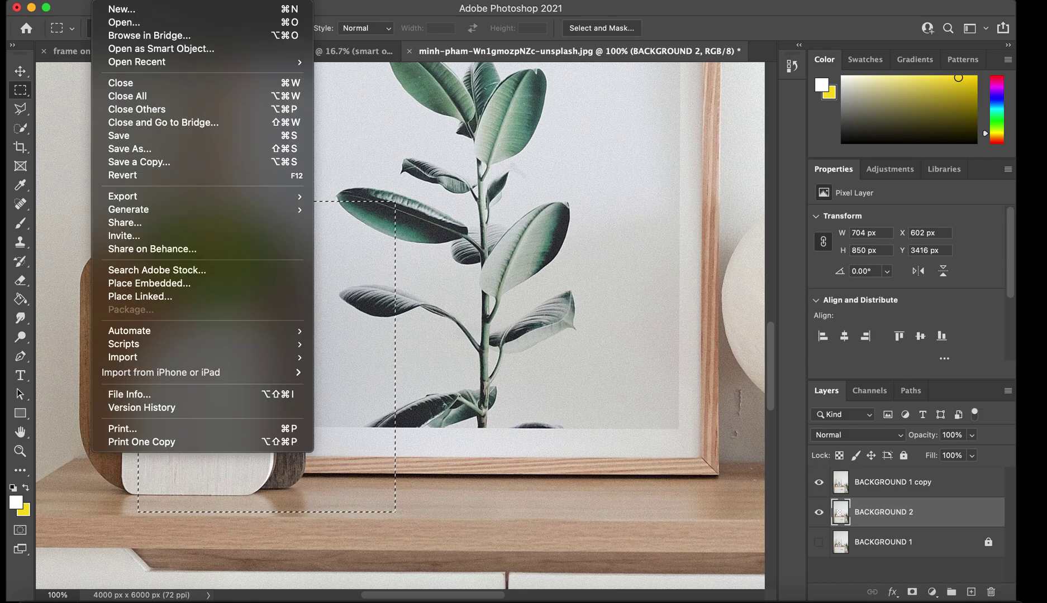
pyautogui.moveTo(139, 1)
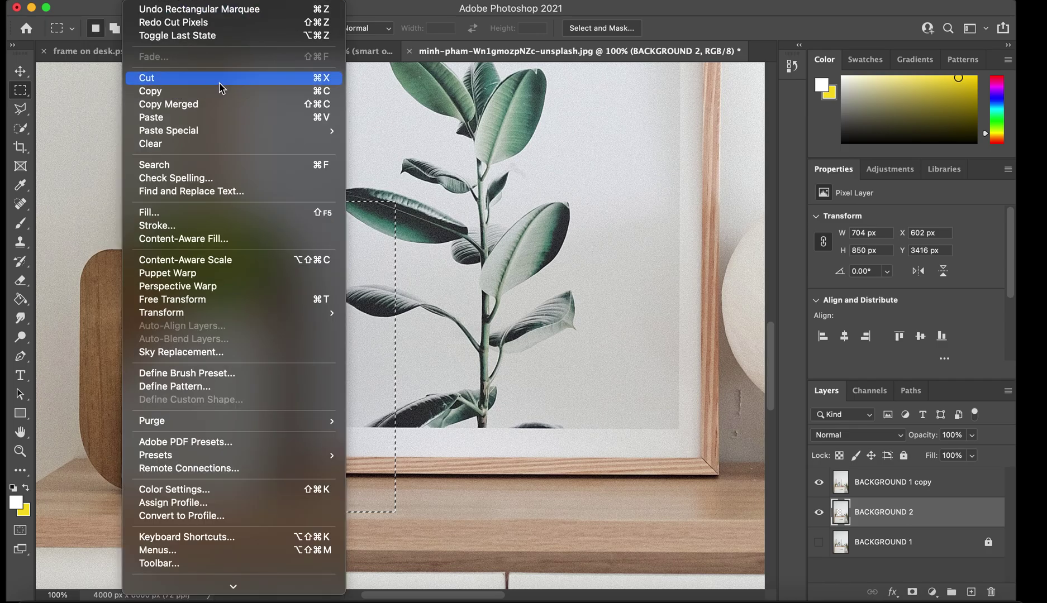
pyautogui.click(432, 117)
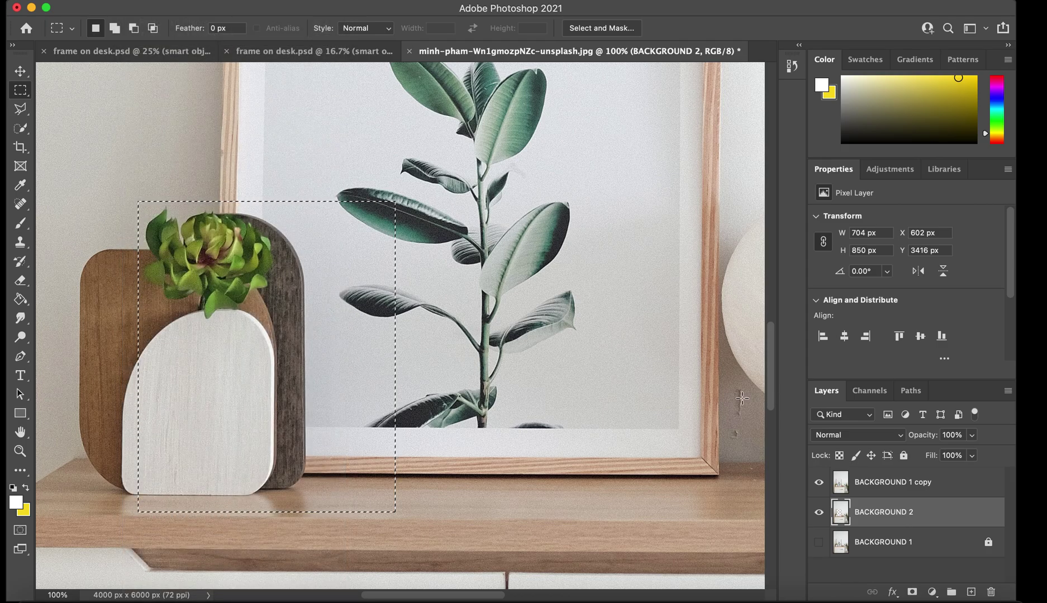
pyautogui.press('super+d')
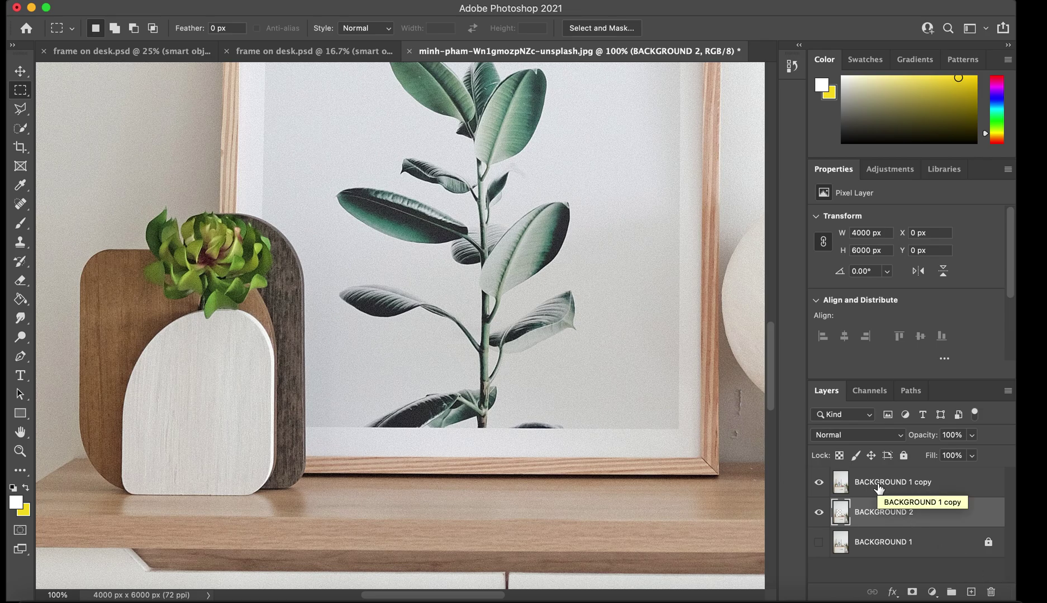
# Restore the vase selection on the BACKGROUND 1 copy layer, cut the selected area to the clipboard, and delete that layer
pyautogui.click(853, 487)
pyautogui.press('super+shift+d')
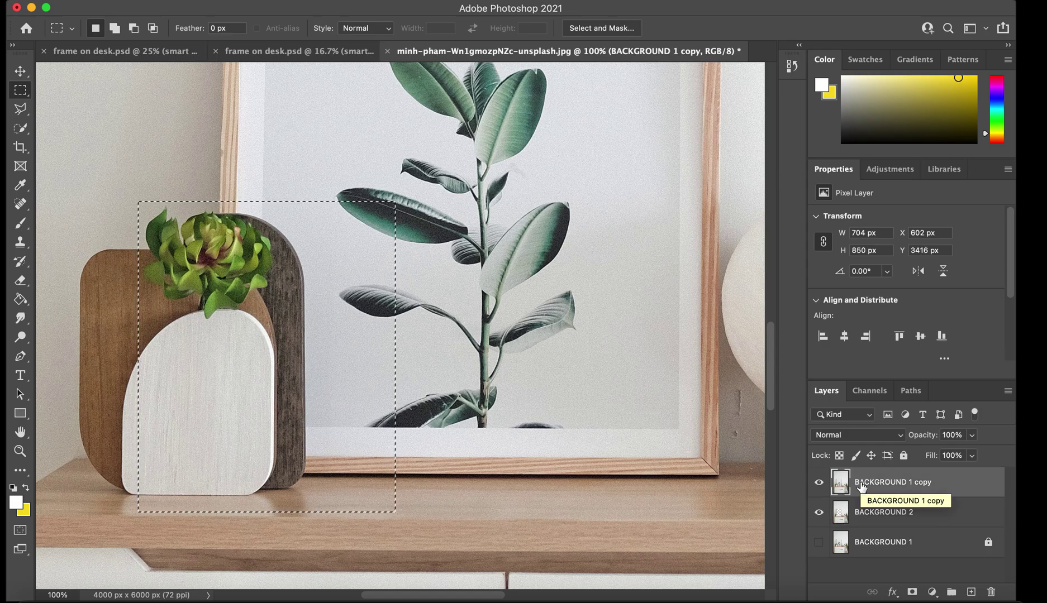
pyautogui.press('super+x')
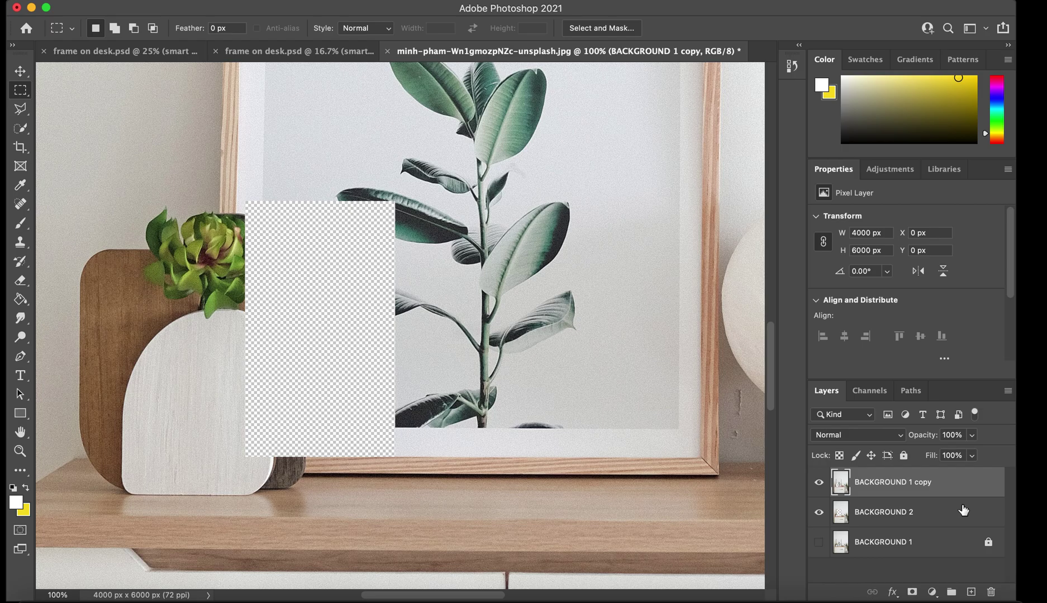
pyautogui.press('Delete')
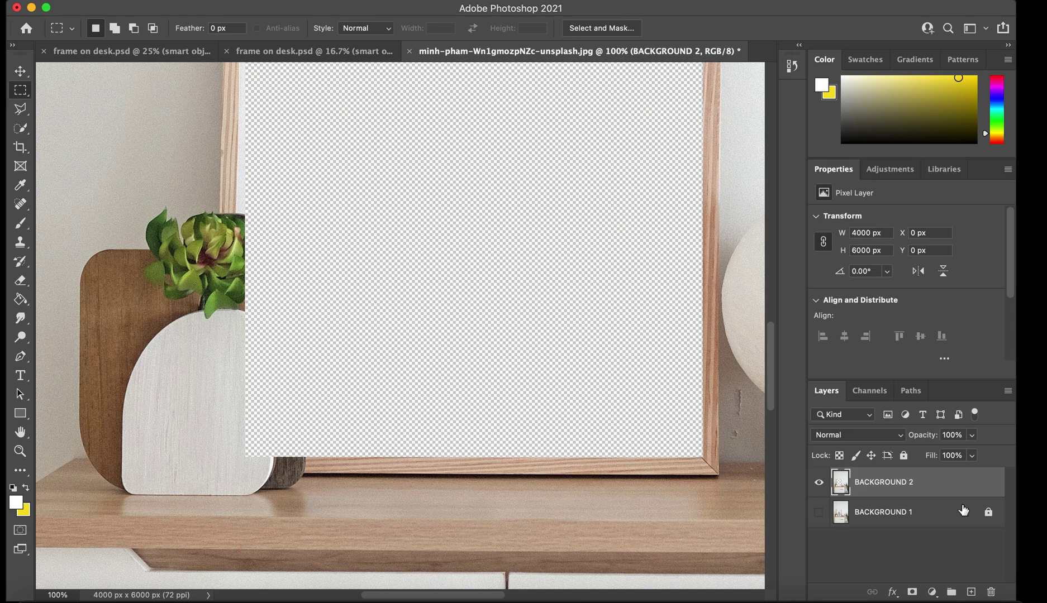
# Try pasting the cut vase area as a new layer and moving it into position over the frame
pyautogui.press('super+minus')
pyautogui.press('super+minus')
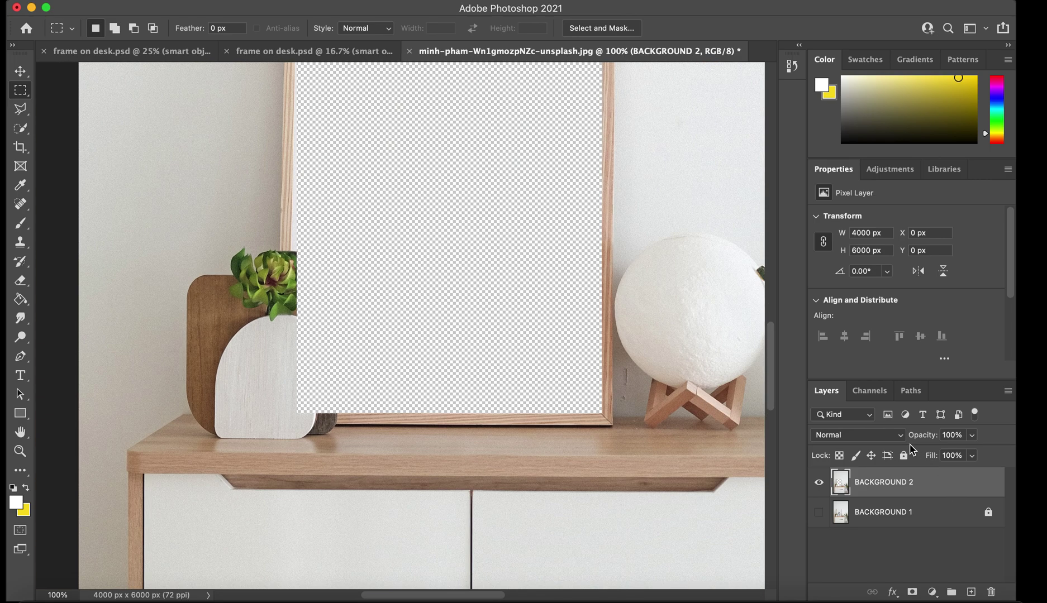
pyautogui.press('super+minus')
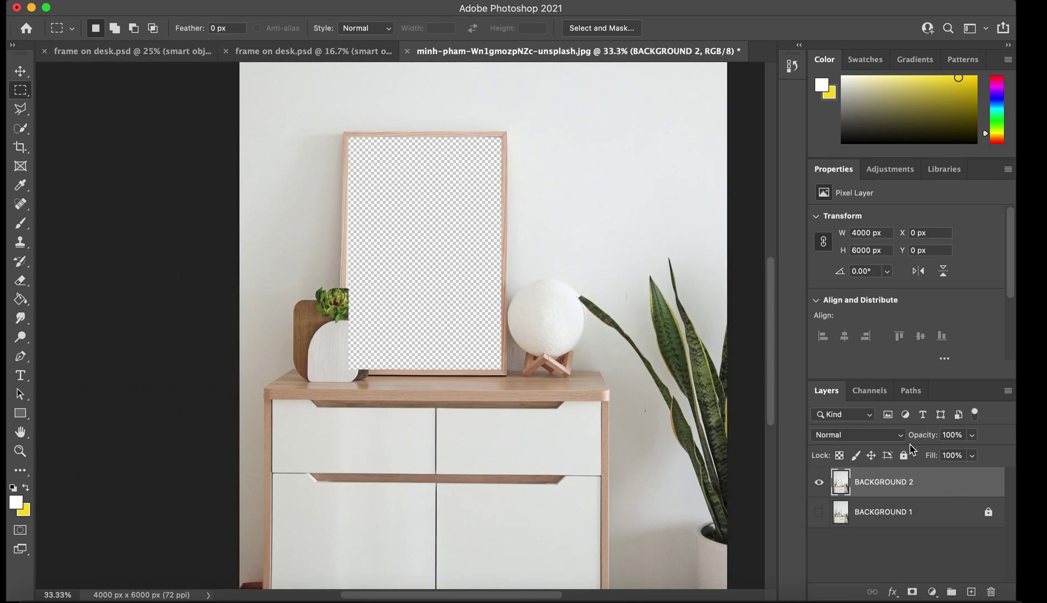
pyautogui.press('super+plus')
pyautogui.press('super+plus')
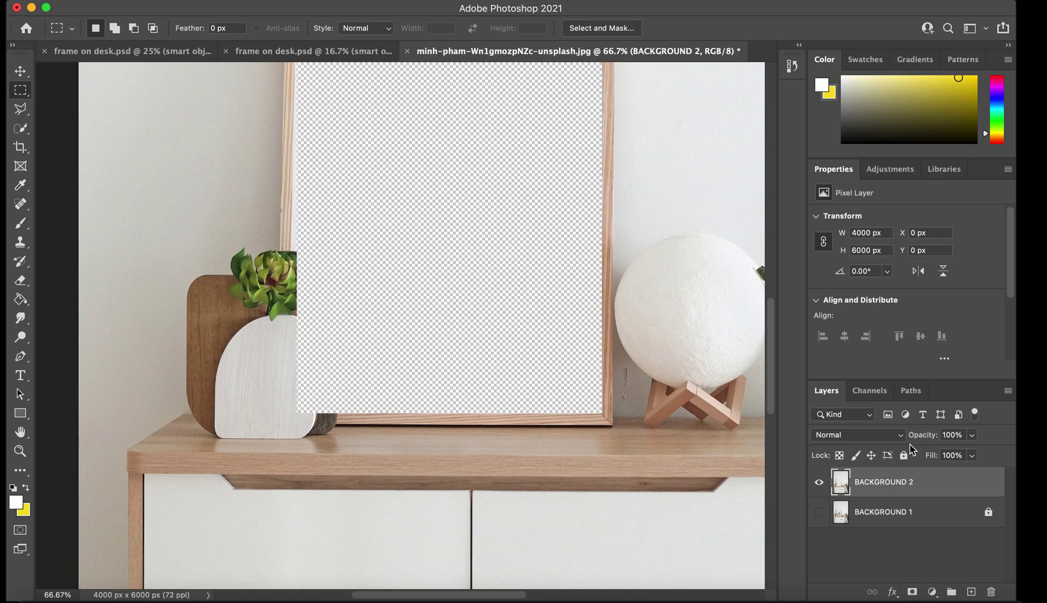
pyautogui.press('super+v')
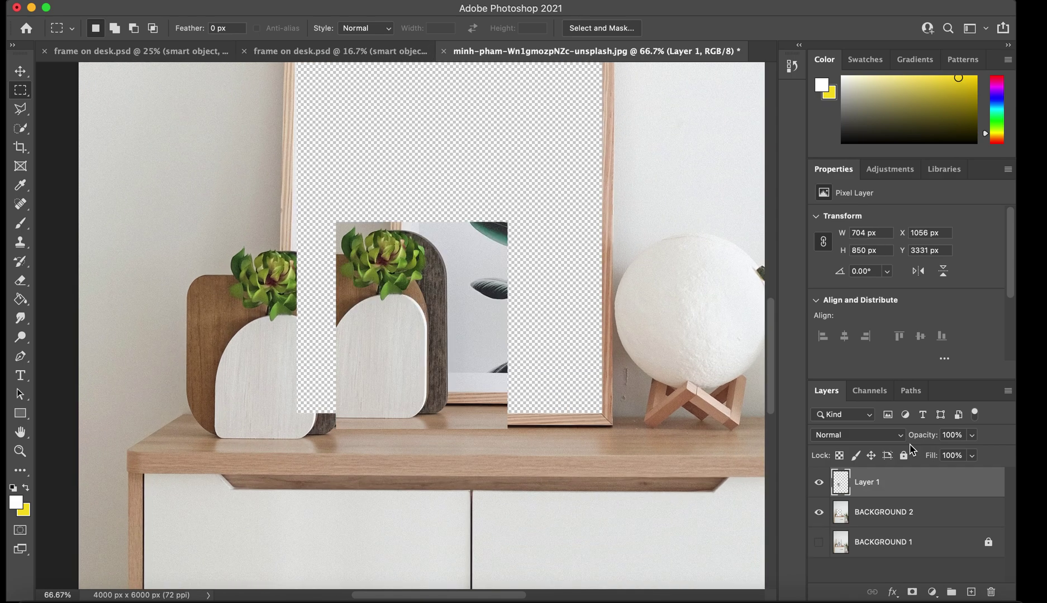
pyautogui.click(20, 70)
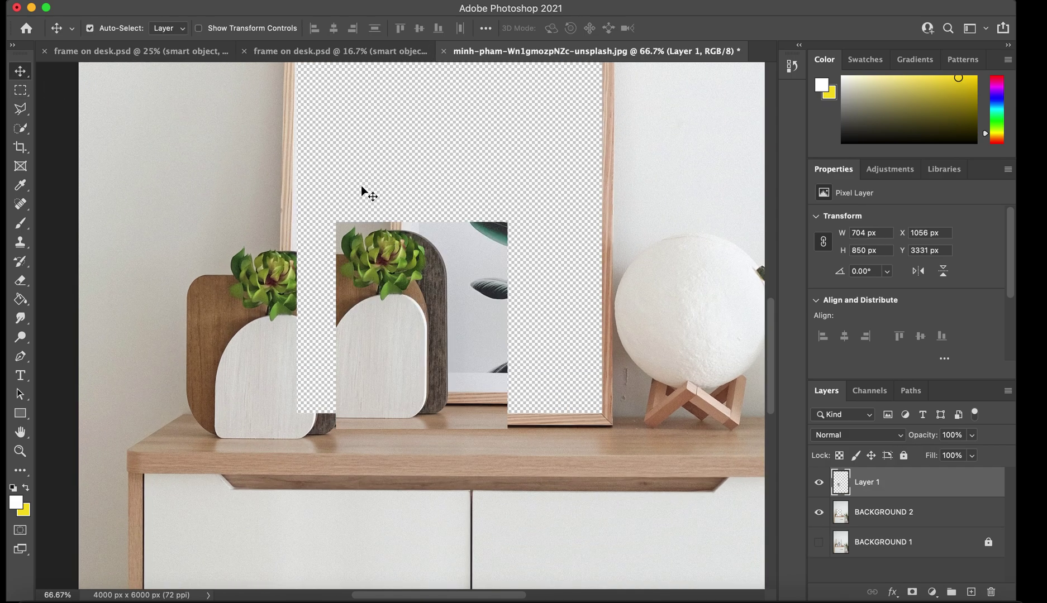
pyautogui.press('super+plus')
pyautogui.moveTo(481, 261); pyautogui.dragTo(315, 299)
pyautogui.press('super+z')
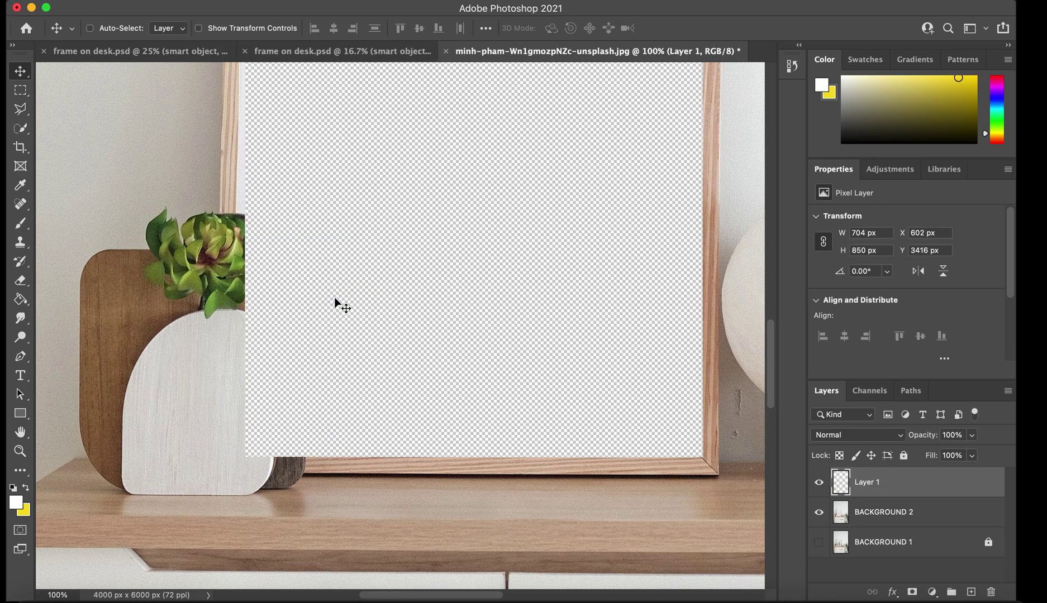
# Paste the cut vase area in place, at its original position, as a new layer above BACKGROUND 2
pyautogui.press('super+shift+z')
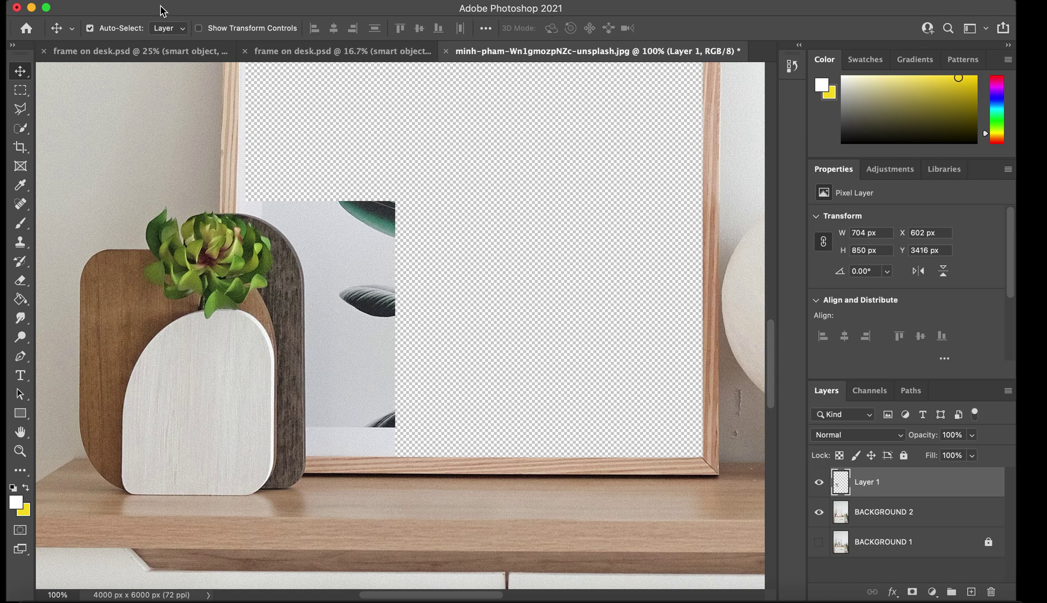
pyautogui.click(138, 3)
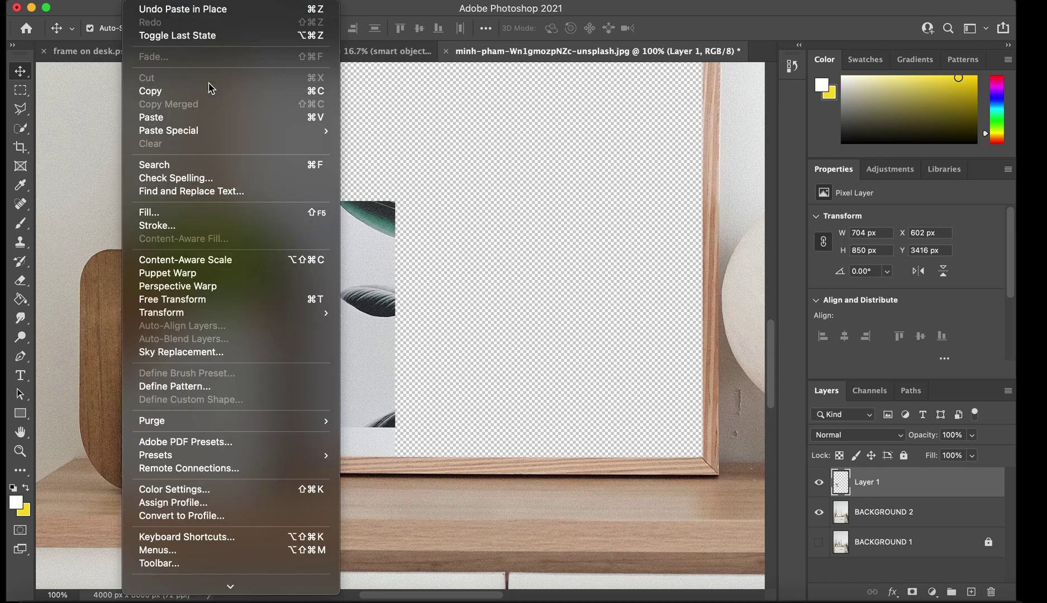
pyautogui.moveTo(192, 132)
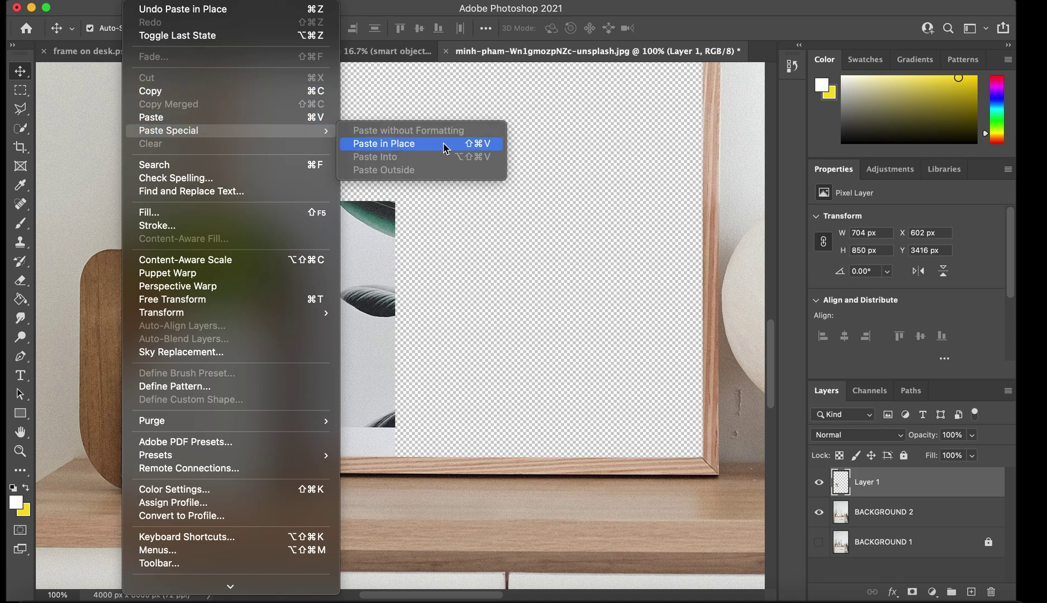
pyautogui.click(630, 250)
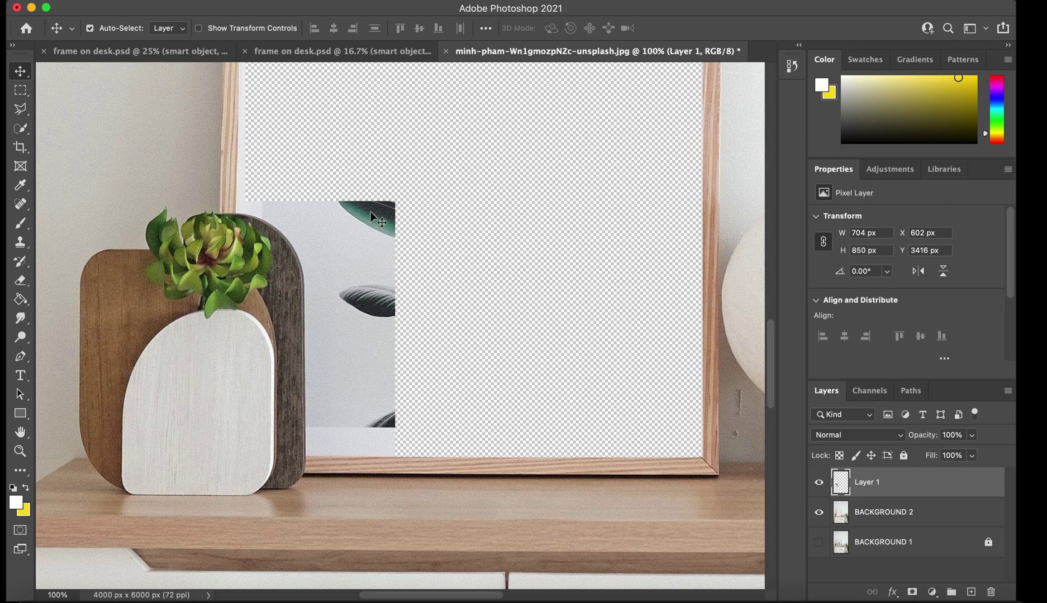
pyautogui.press('super+minus')
pyautogui.press('super+minus')
pyautogui.press('super+minus')
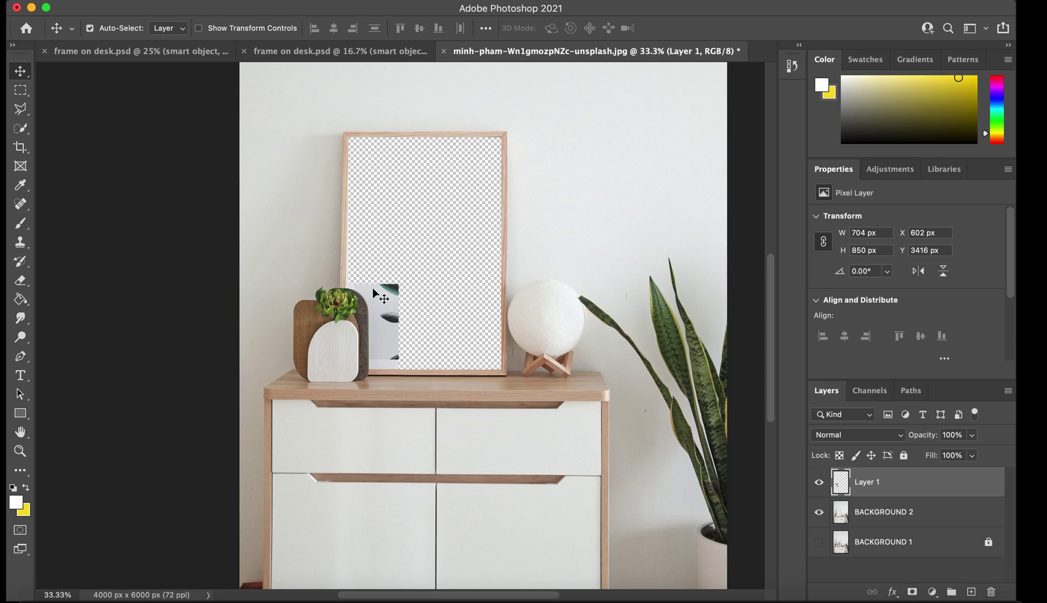
pyautogui.press('super+plus')
pyautogui.press('super+plus')
pyautogui.press('super+plus')
pyautogui.press('super+plus')
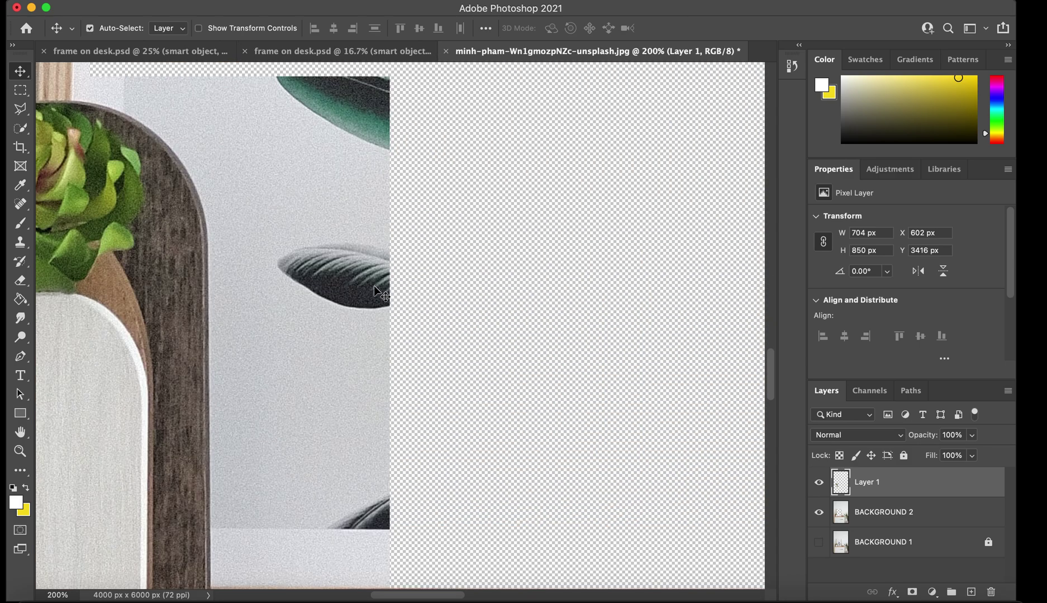
pyautogui.press('e')
pyautogui.press(']')
pyautogui.press(']')
pyautogui.press(']')
pyautogui.hscroll(-5, 396, 286)
pyautogui.scroll(3, 396, 286)
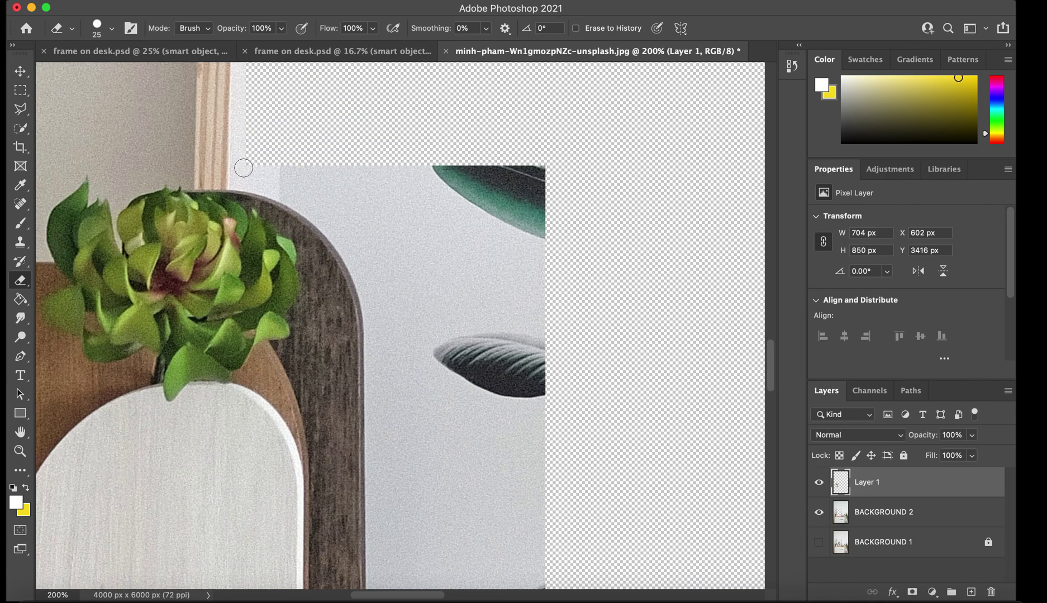
pyautogui.click(22, 111)
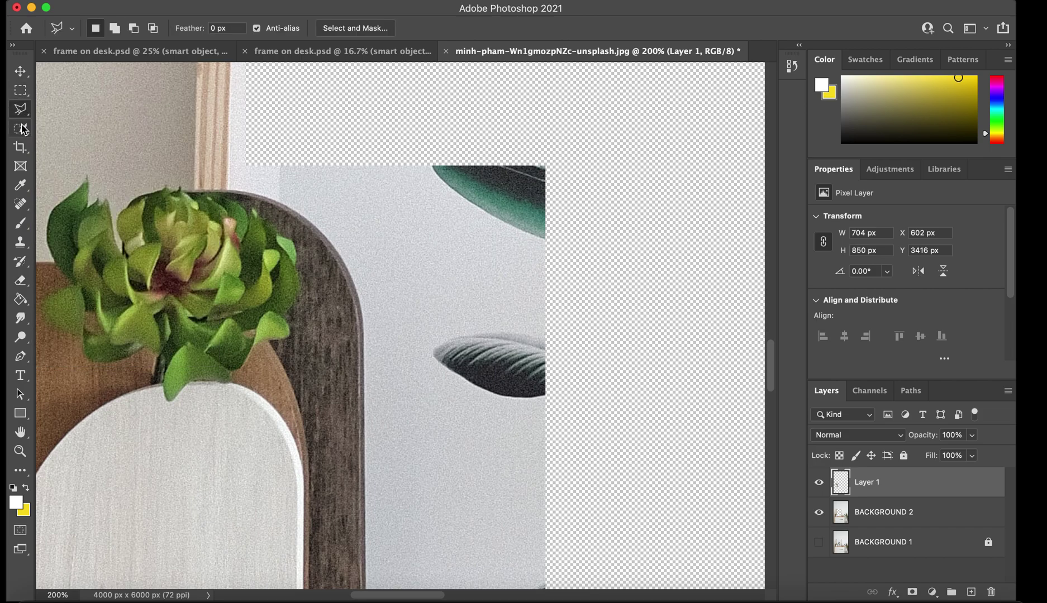
# Quick-select the light artwork area beside the vase on Layer 1, delete it, and clear the selection
pyautogui.click(21, 130)
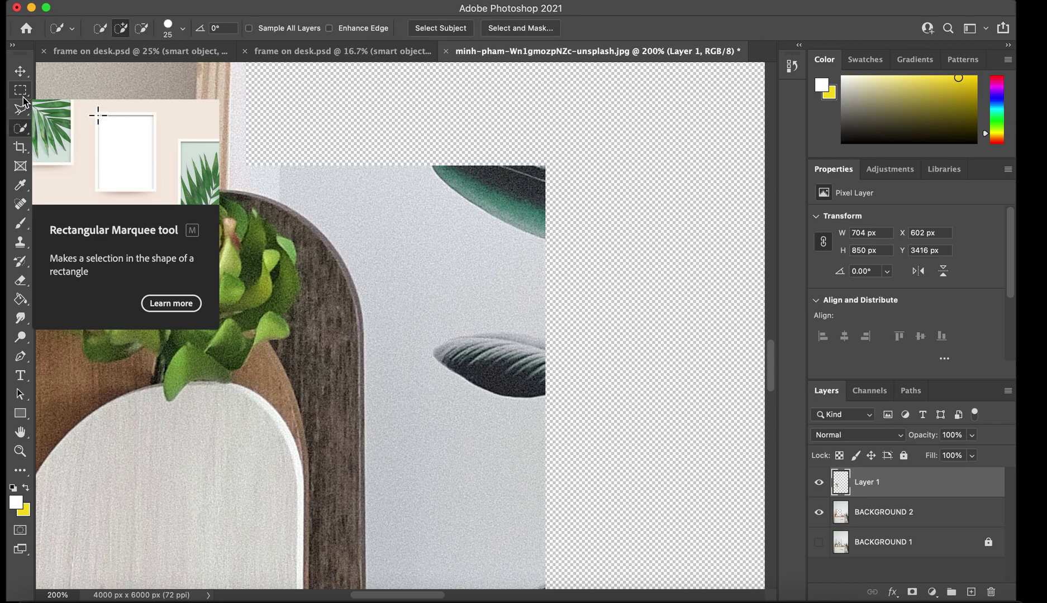
pyautogui.moveTo(357, 196); pyautogui.dragTo(377, 199)
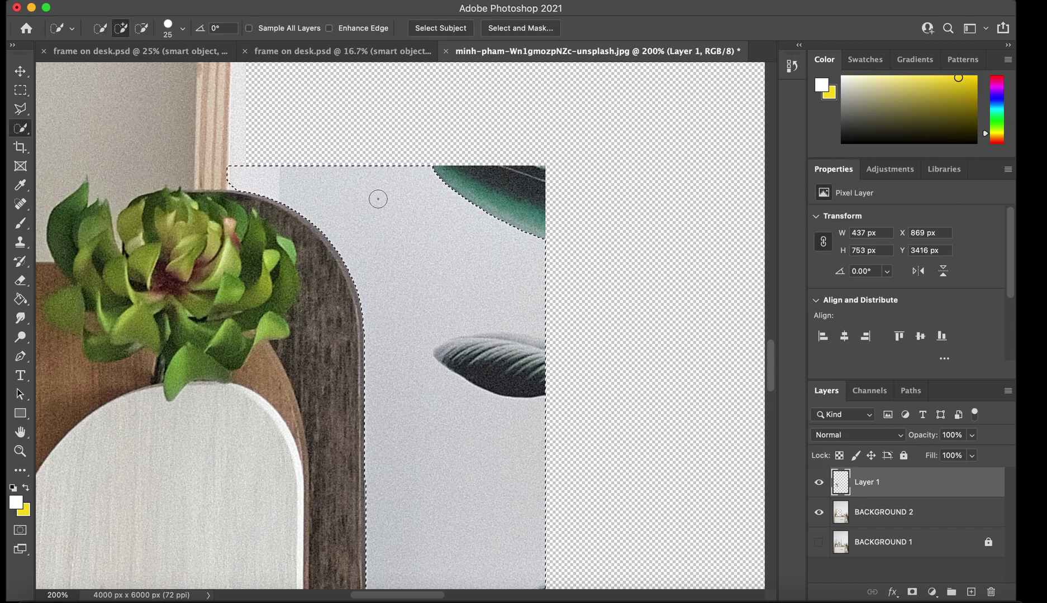
pyautogui.scroll(-10, 378, 199)
pyautogui.hscroll(2, 377, 199)
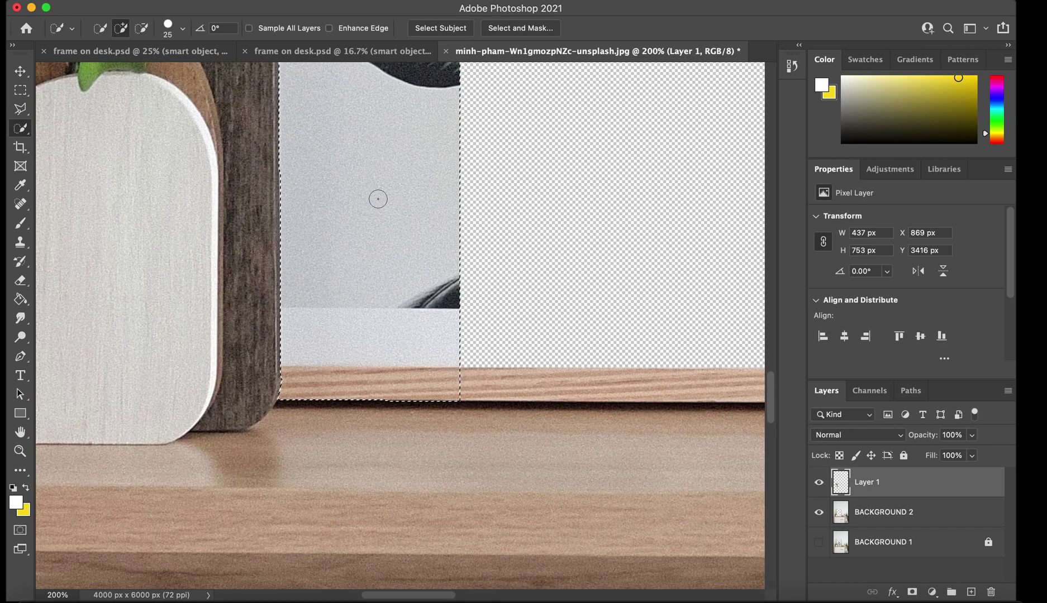
pyautogui.scroll(1, 377, 199)
pyautogui.press('super+minus')
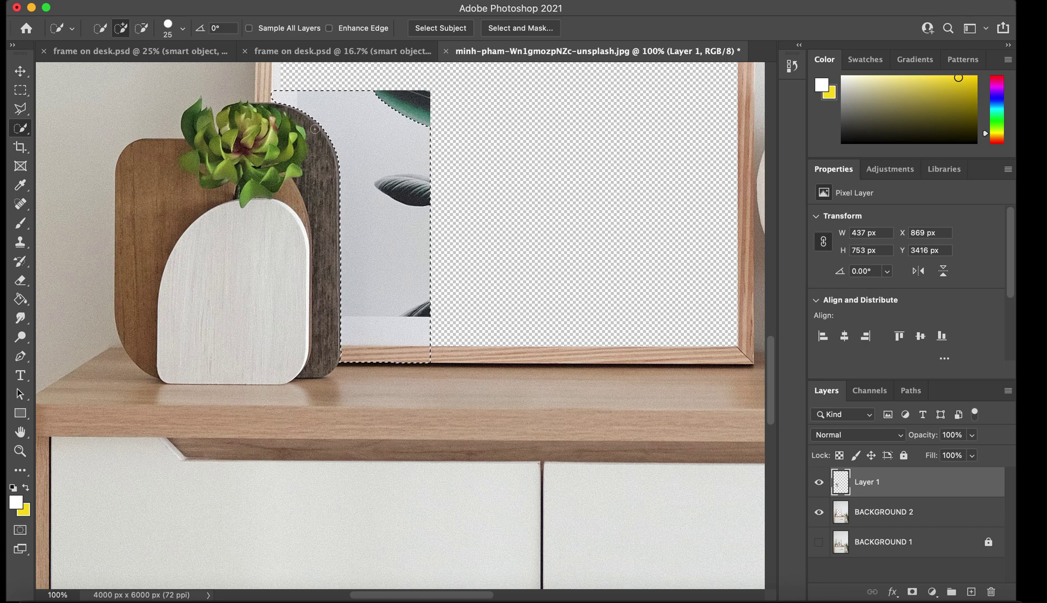
pyautogui.scroll(3, 507, 233)
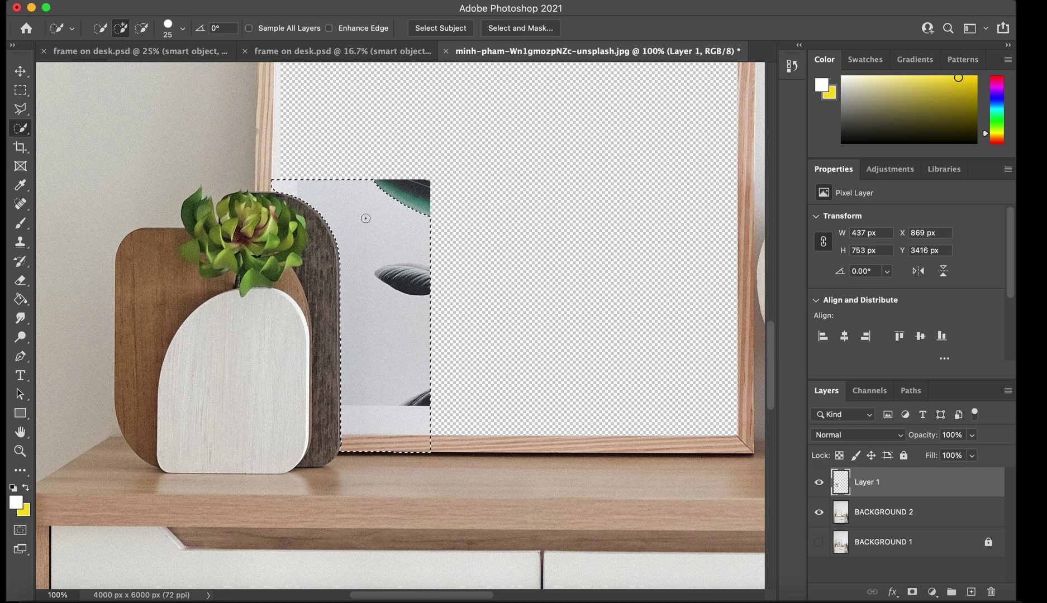
pyautogui.press('Delete')
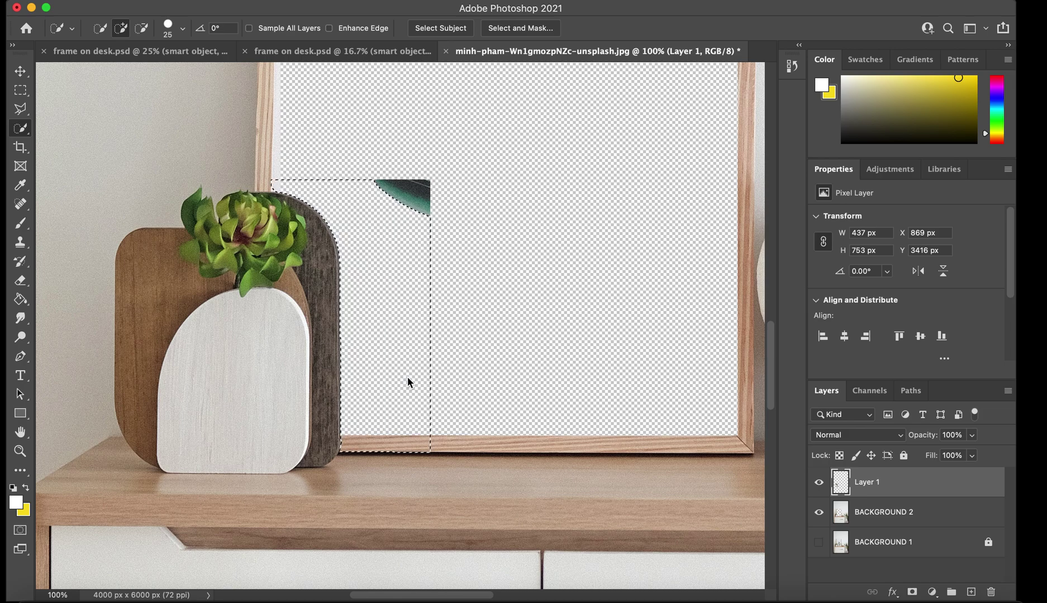
pyautogui.press('super+d')
# Quick-select the remaining dark green leaf fragment inside the frame, delete it, and clear the selection
pyautogui.click(425, 191)
pyautogui.press('Delete')
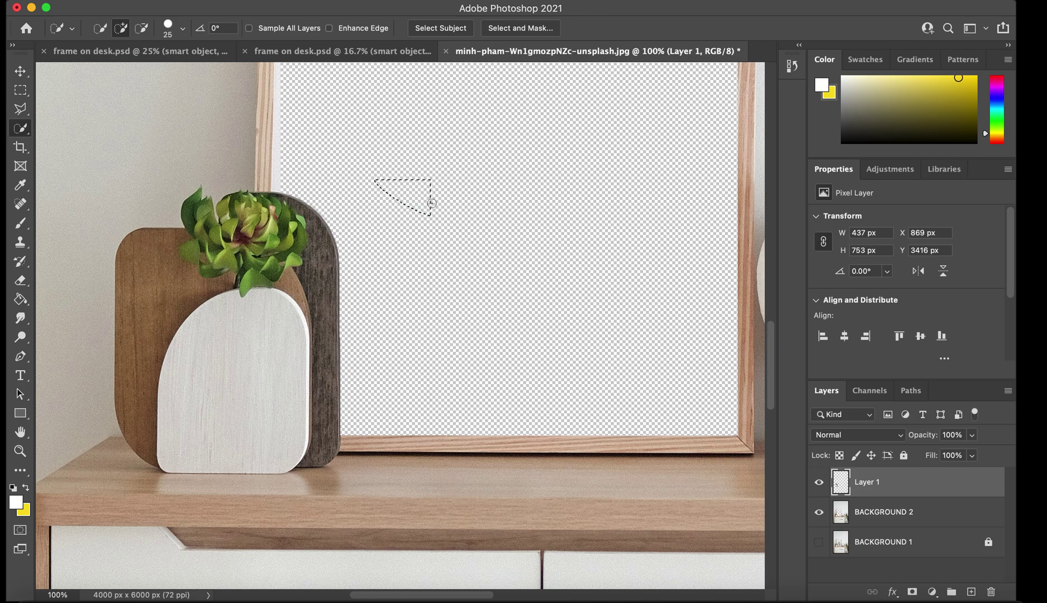
pyautogui.press('super+d')
pyautogui.press('e')
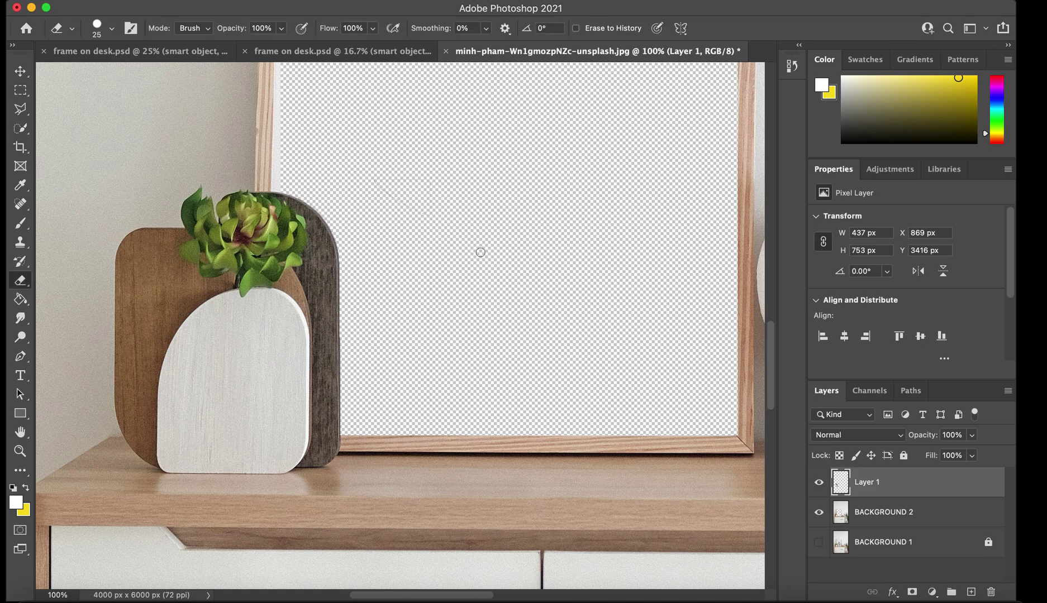
pyautogui.press(']')
pyautogui.press(']')
pyautogui.press(']')
pyautogui.press(']')
pyautogui.press(']')
pyautogui.press(']')
pyautogui.press(']')
pyautogui.press(']')
pyautogui.press('super+minus')
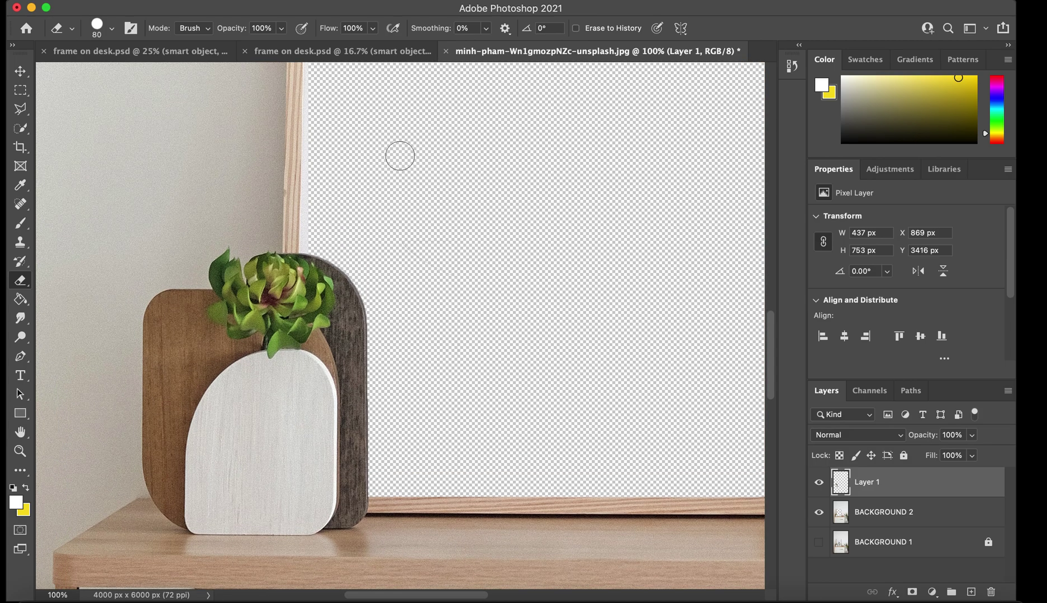
pyautogui.press('super+minus')
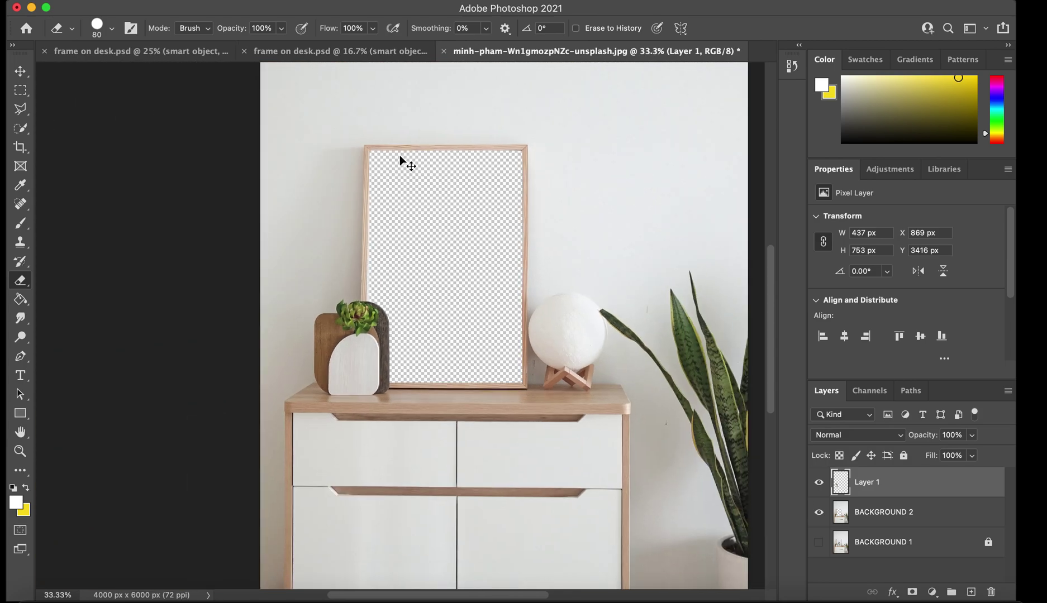
# Marquee the faint leftover outlines beside the vase on Layer 1, delete them, and clear the selection
pyautogui.press('super+plus')
pyautogui.press('super+plus')
pyautogui.press('super+plus')
pyautogui.press('super+plus')
pyautogui.press('super+plus')
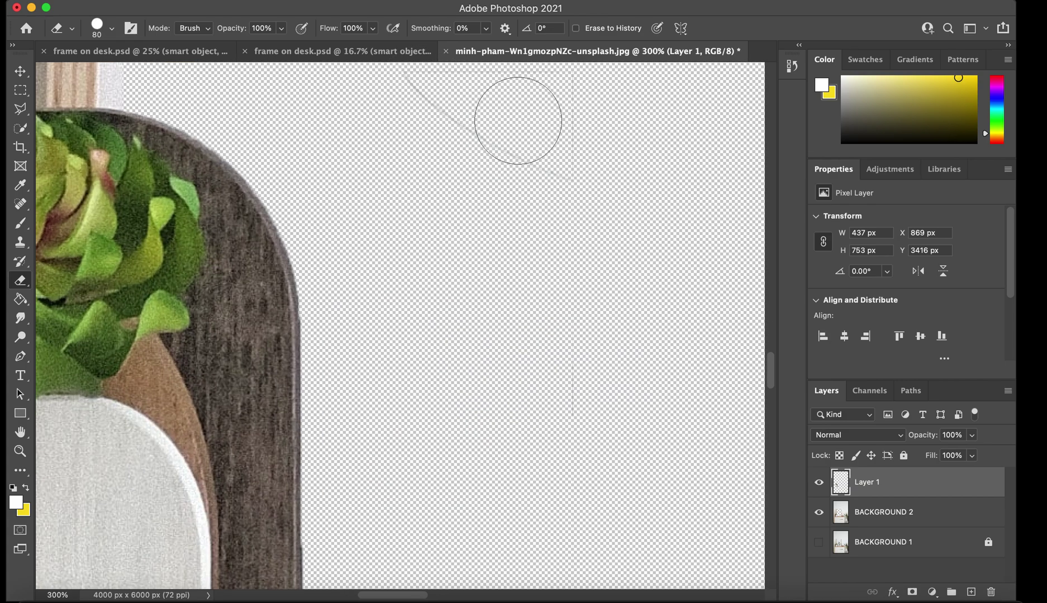
pyautogui.scroll(5, 595, 204)
pyautogui.hscroll(3, 505, 220)
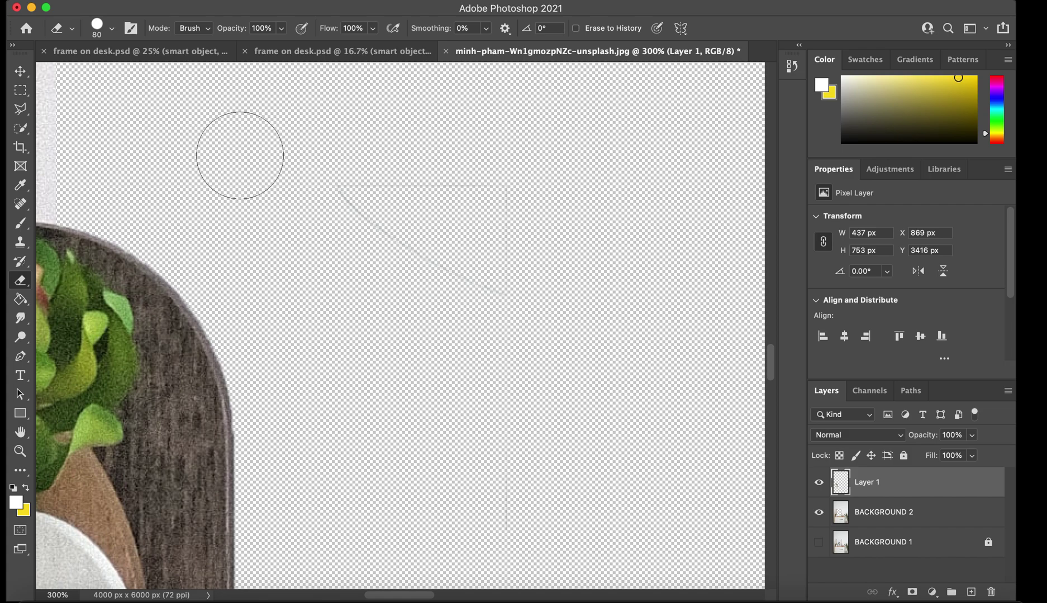
pyautogui.click(20, 71)
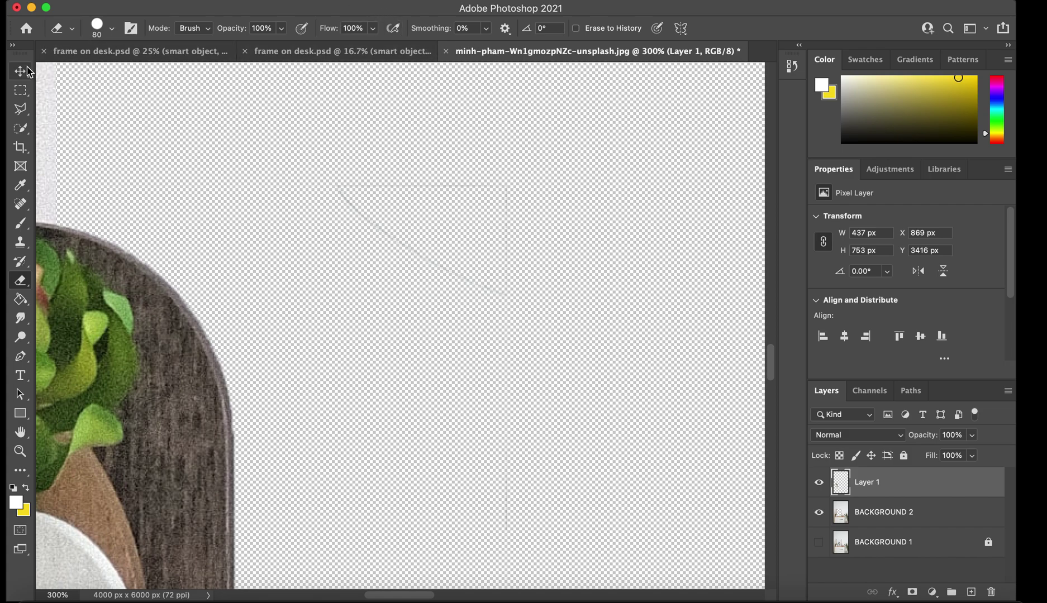
pyautogui.scroll(-5, 450, 227)
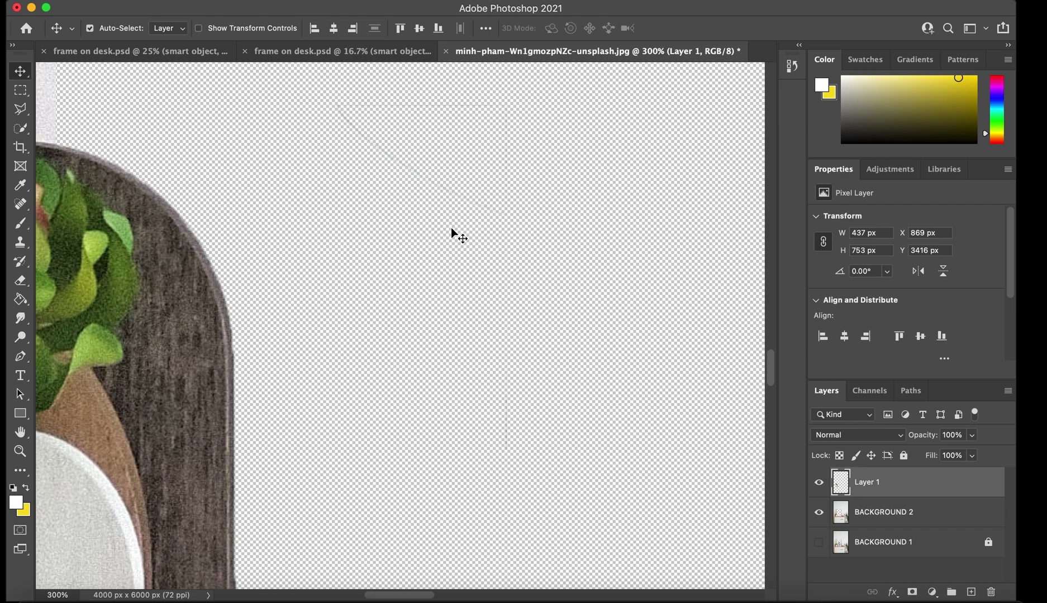
pyautogui.press('w')
pyautogui.press('m')
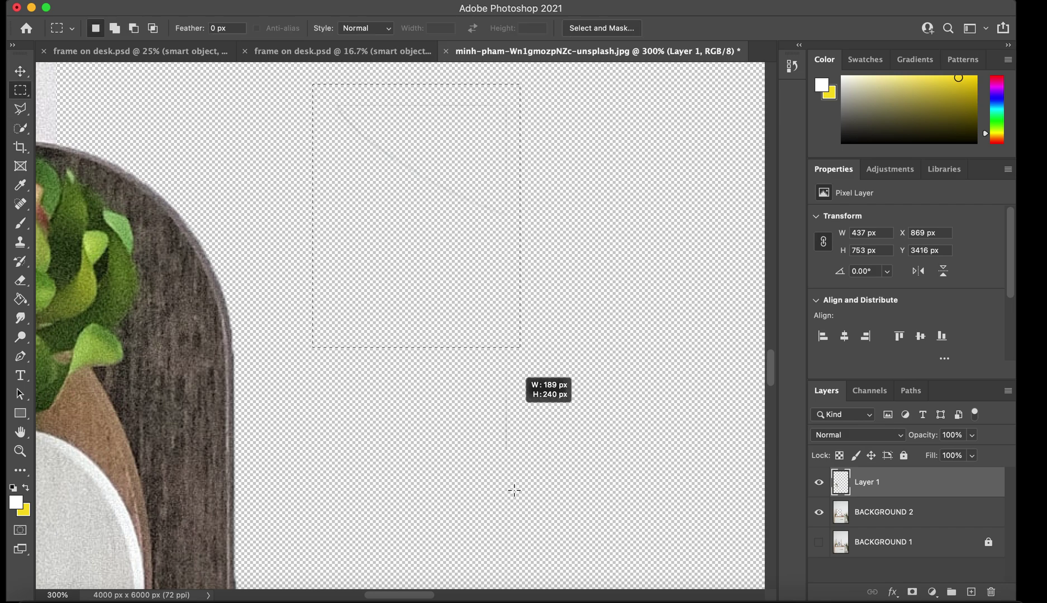
pyautogui.moveTo(544, 512); pyautogui.dragTo(548, 514)
pyautogui.click(442, 206)
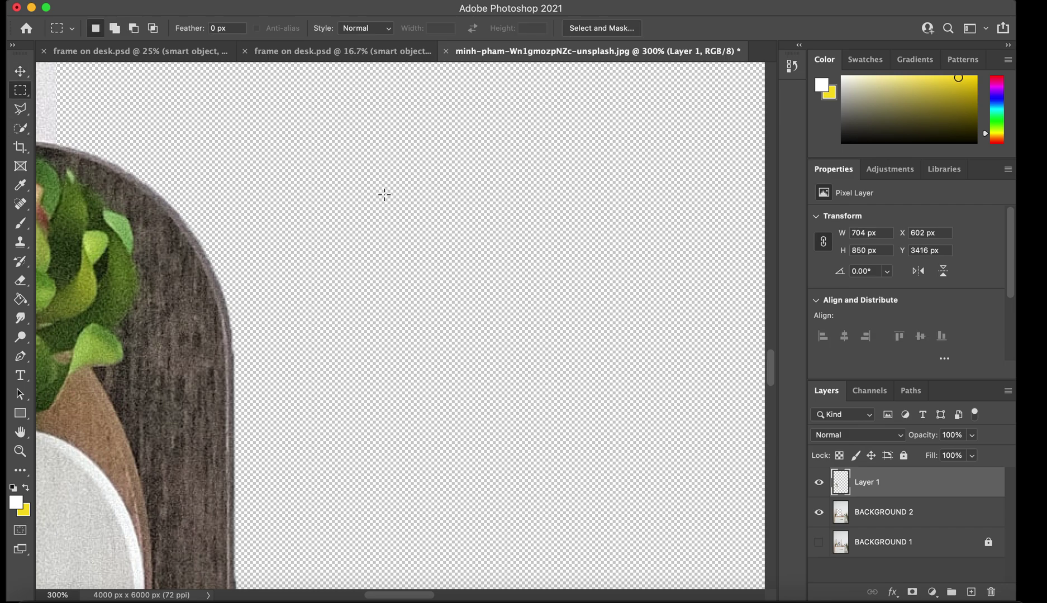
# Inspect the inner edges of the frame cut-out on BACKGROUND 2 all the way around for leftover pixels
pyautogui.scroll(10, 301, 178)
pyautogui.hscroll(-5, 300, 177)
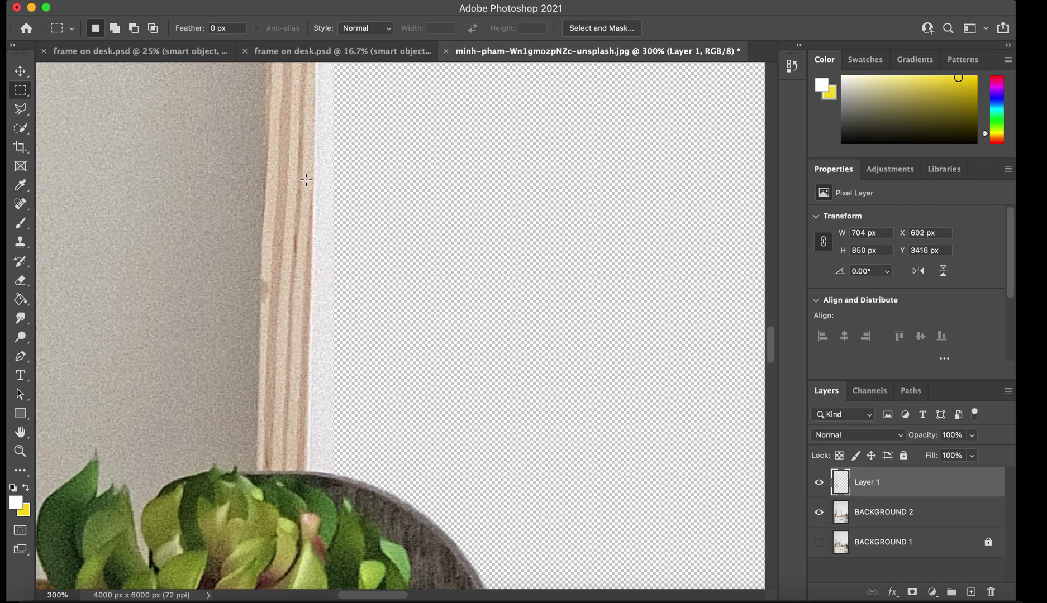
pyautogui.press('v')
pyautogui.click(321, 200)
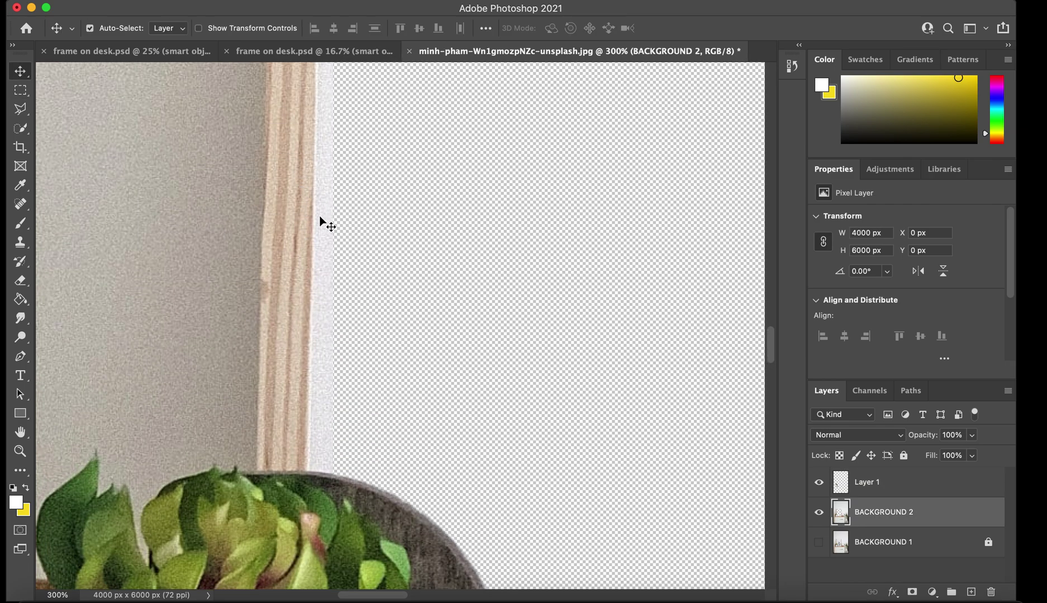
pyautogui.scroll(5, 328, 237)
pyautogui.hscroll(2, 328, 236)
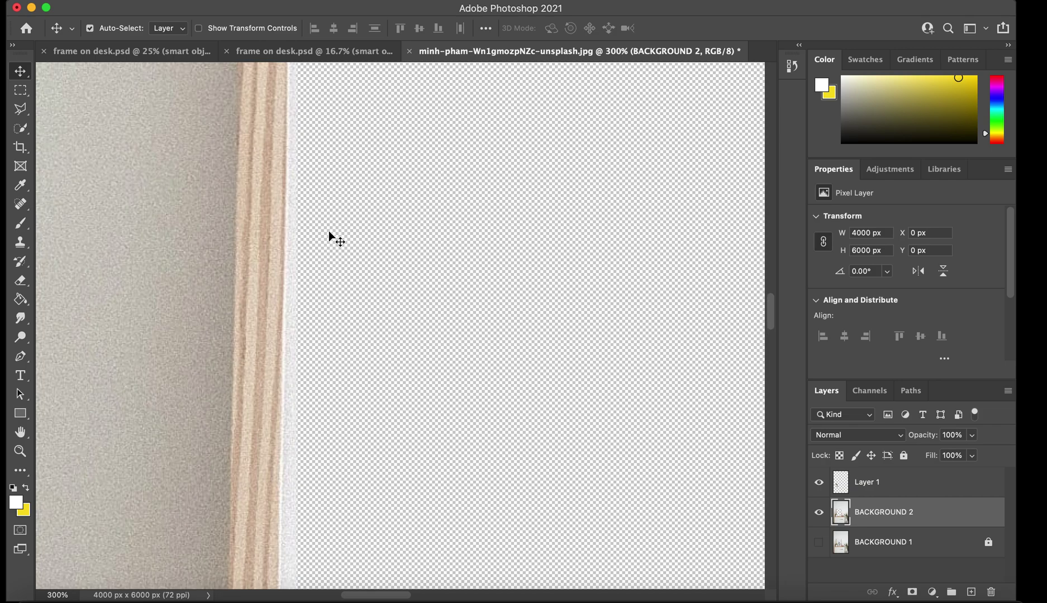
pyautogui.scroll(5, 328, 231)
pyautogui.hscroll(5, 329, 230)
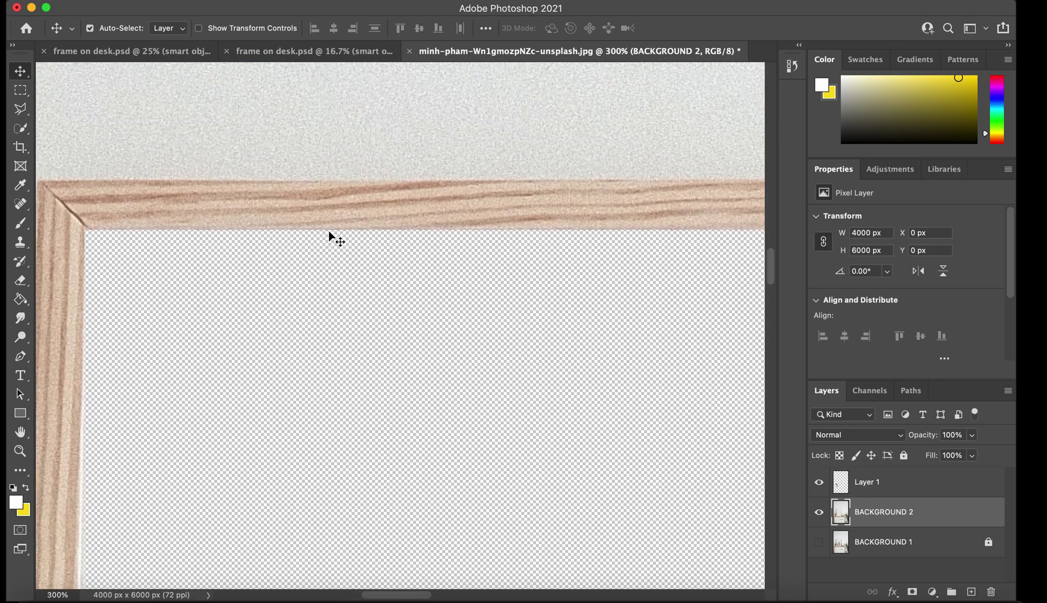
pyautogui.scroll(-1, 329, 231)
pyautogui.hscroll(5, 329, 230)
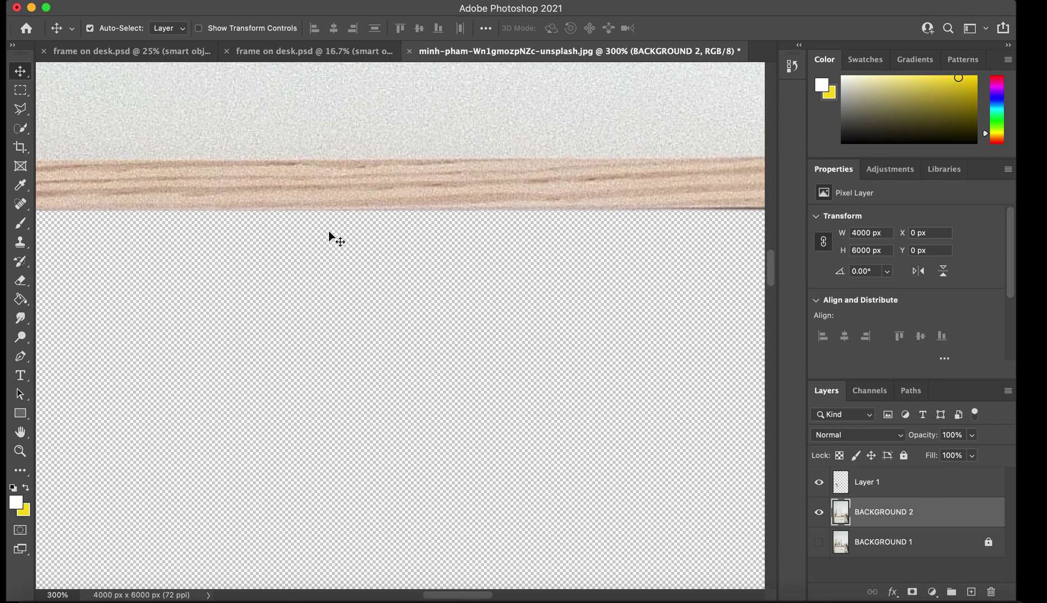
pyautogui.scroll(-5, 329, 231)
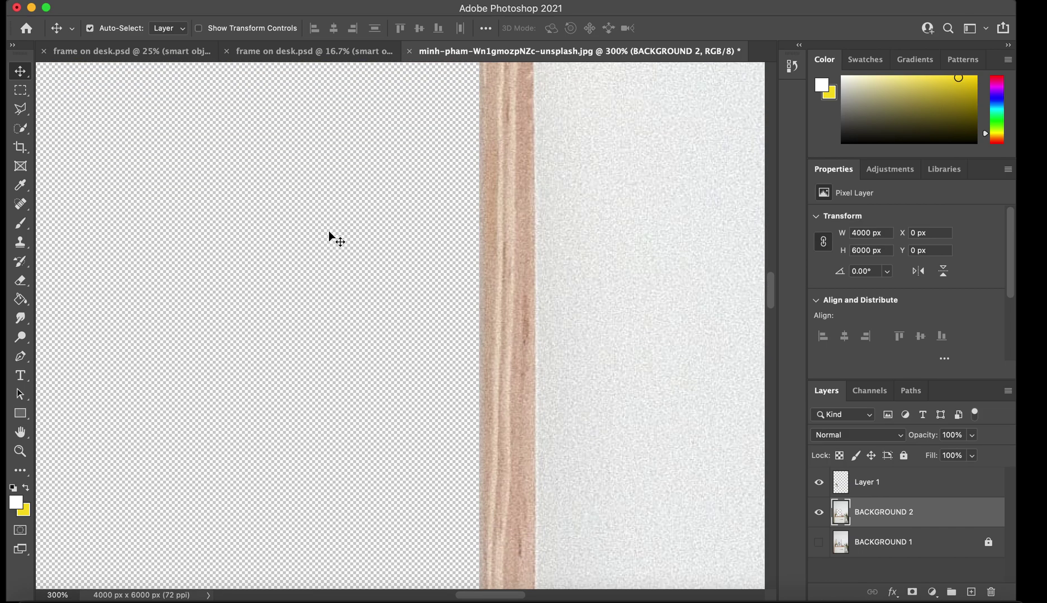
pyautogui.scroll(-10, 329, 231)
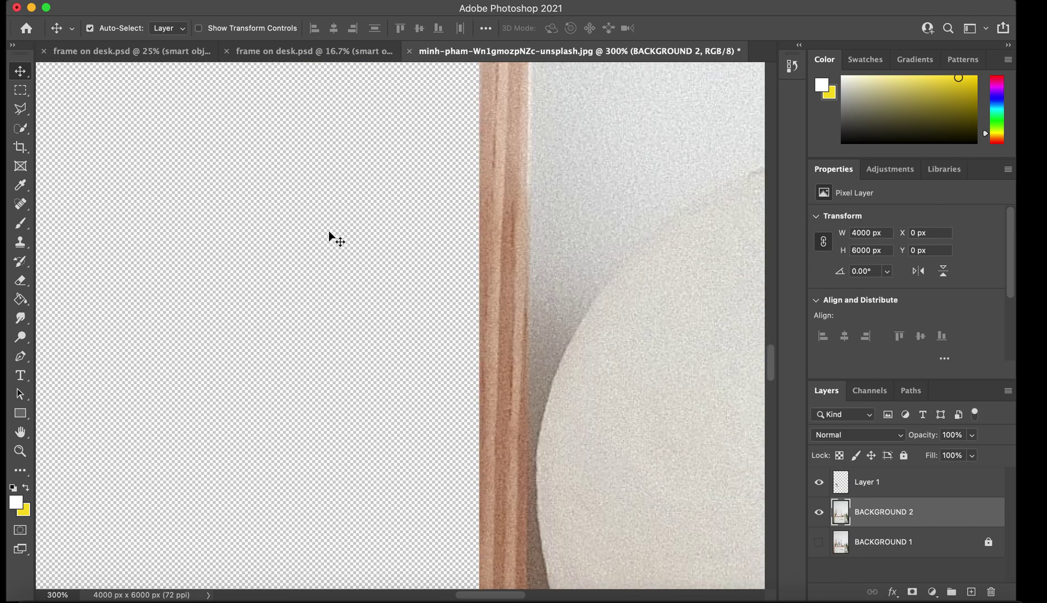
pyautogui.scroll(-10, 329, 231)
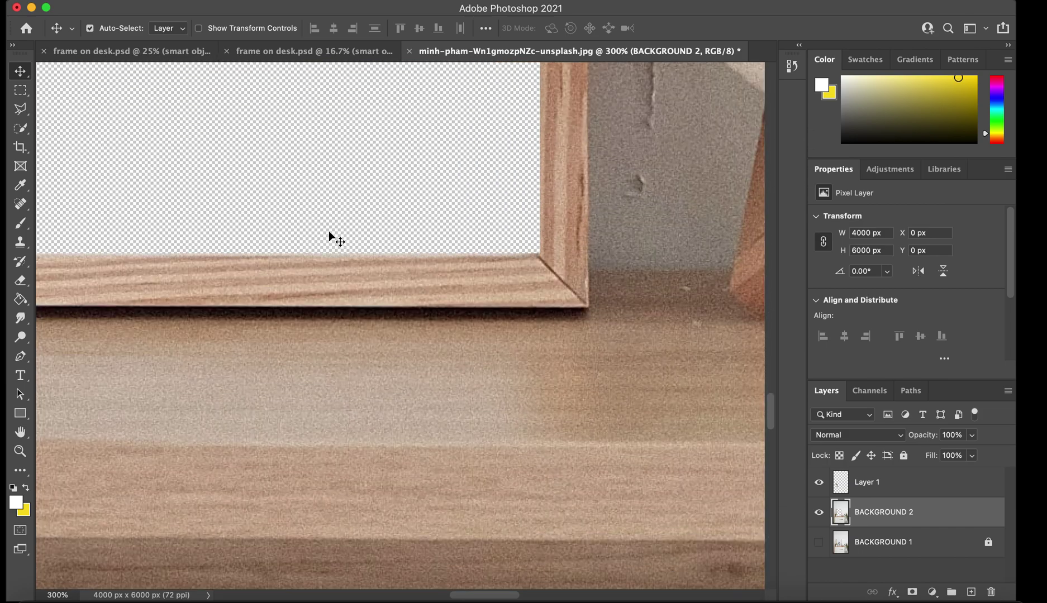
pyautogui.hscroll(-8, 329, 232)
pyautogui.scroll(3, 329, 231)
pyautogui.hscroll(-2, 329, 231)
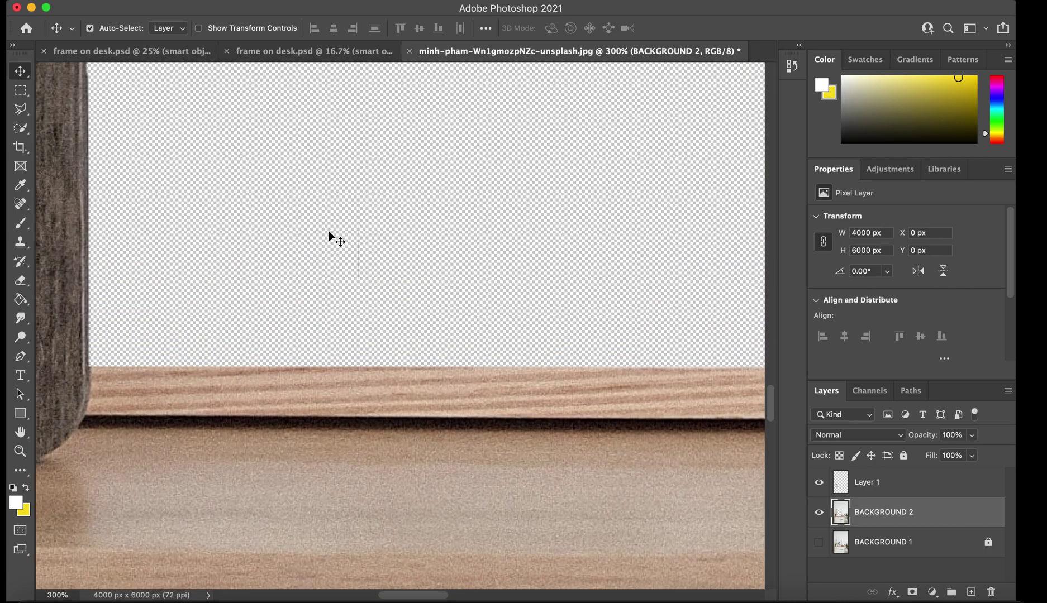
# Marquee an area about 87 × 142 px around the leftover line above the frame's lower rail, delete it from Layer 1, and deselect
pyautogui.press('m')
pyautogui.moveTo(326, 186); pyautogui.dragTo(422, 342)
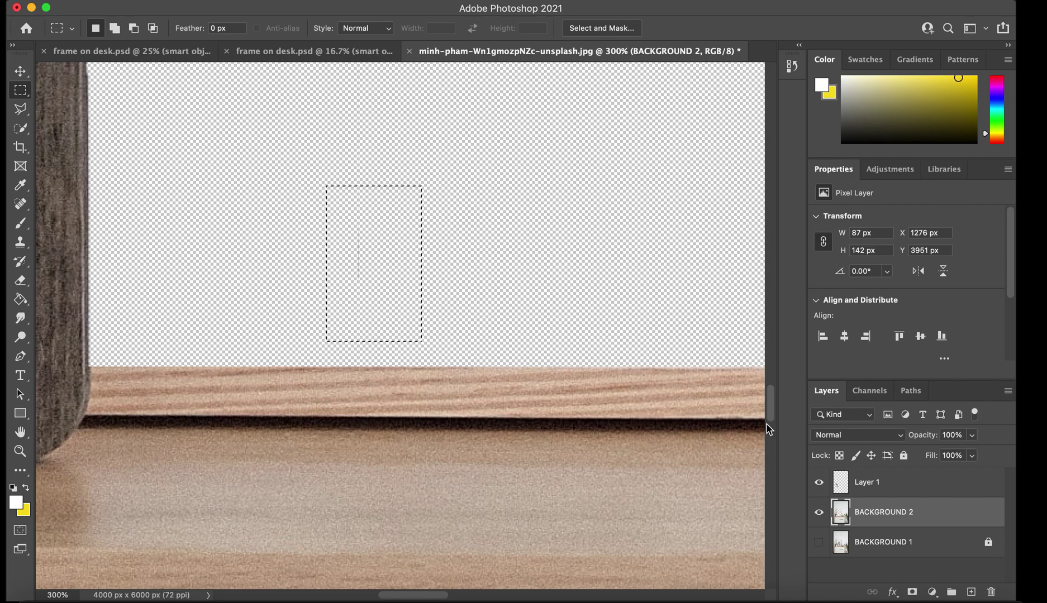
pyautogui.click(875, 494)
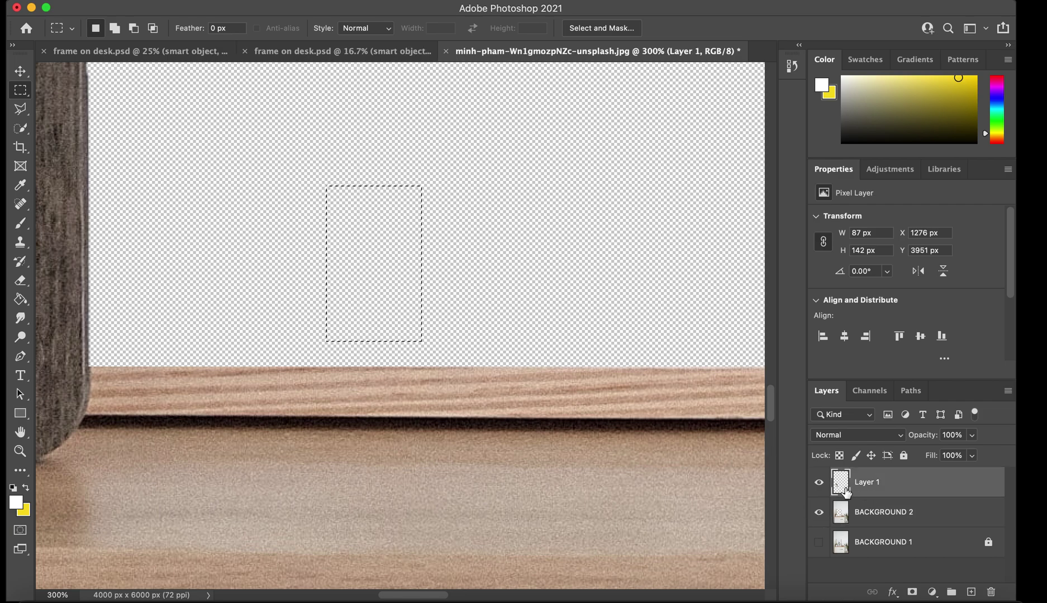
pyautogui.scroll(3, 552, 369)
pyautogui.hscroll(-3, 552, 370)
pyautogui.scroll(10, 552, 370)
pyautogui.hscroll(-5, 552, 370)
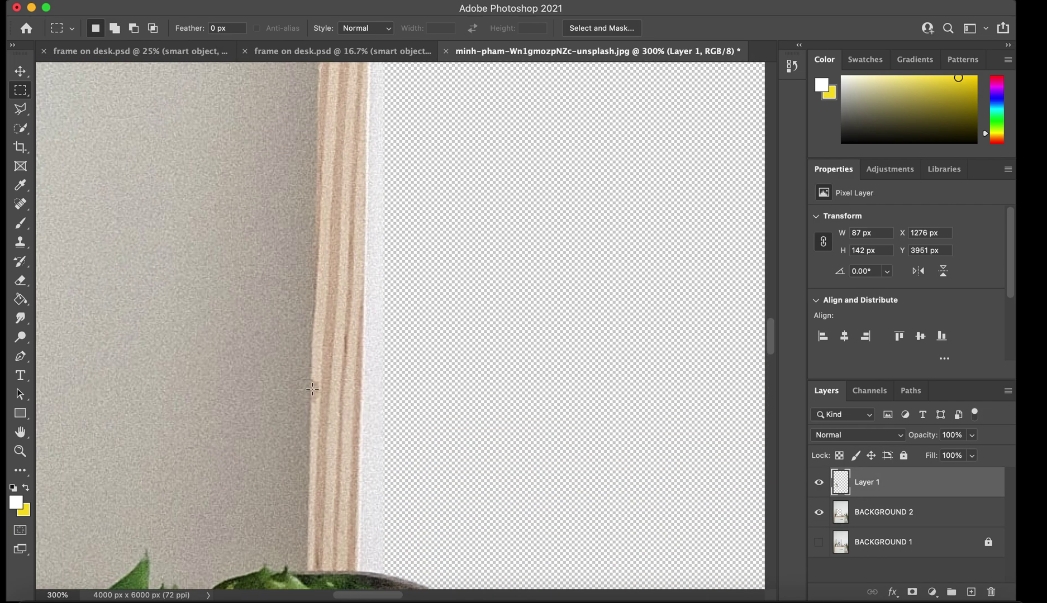
pyautogui.click(370, 386)
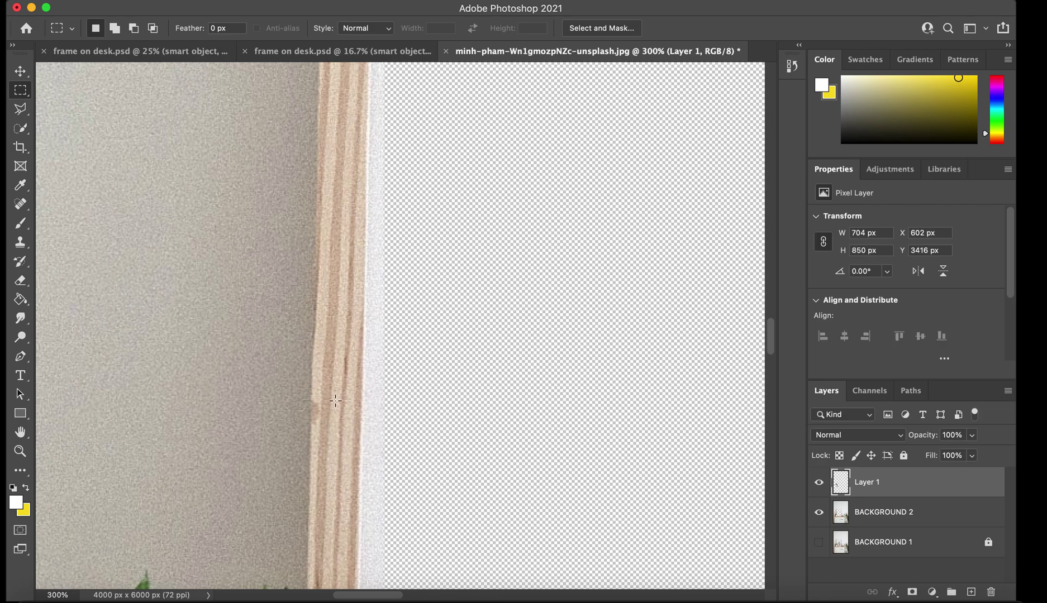
# Select BACKGROUND 2 and toggle its visibility off and back on to check what Layer 1 contains
pyautogui.scroll(-4, 236, 369)
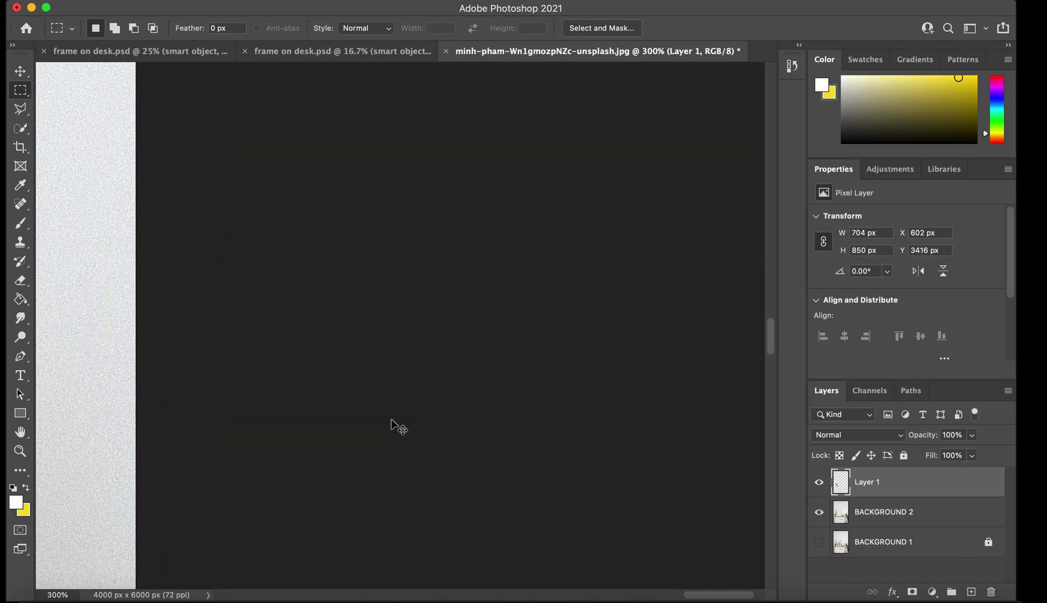
pyautogui.hscroll(-10, 542, 396)
pyautogui.press('v')
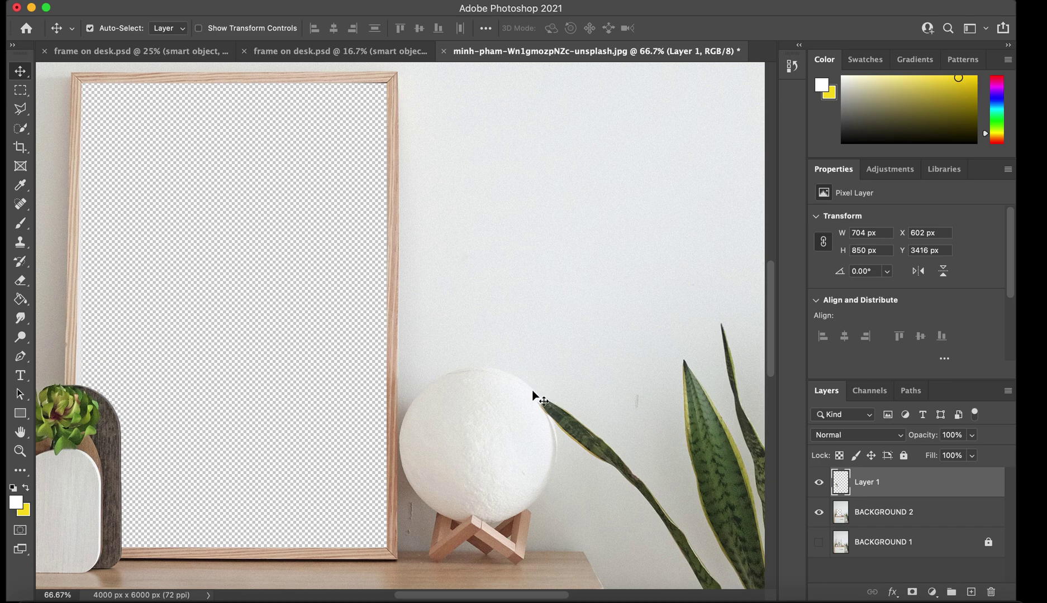
pyautogui.hscroll(-2, 520, 386)
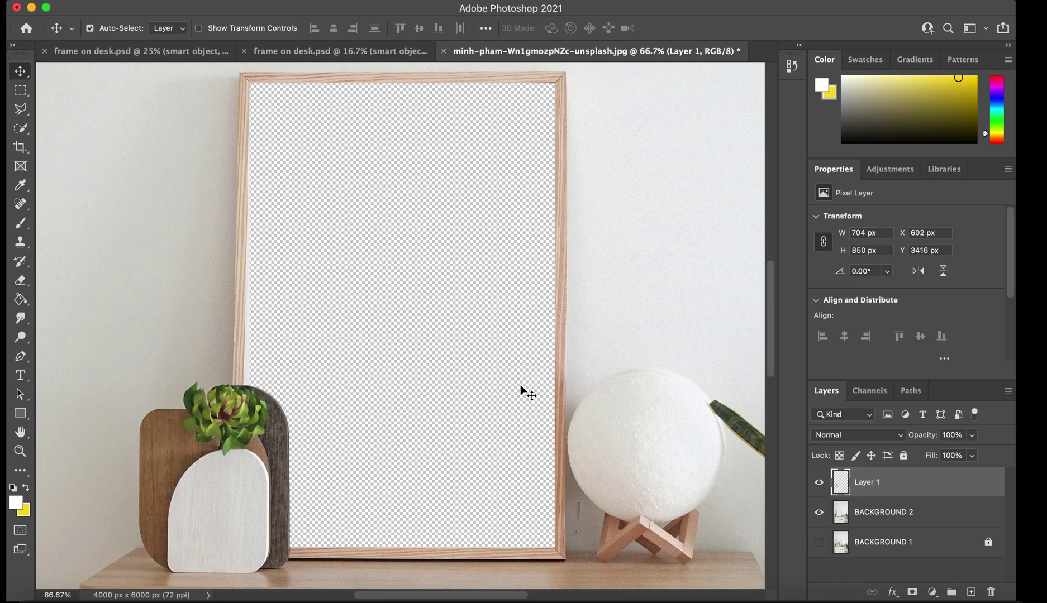
pyautogui.click(898, 512)
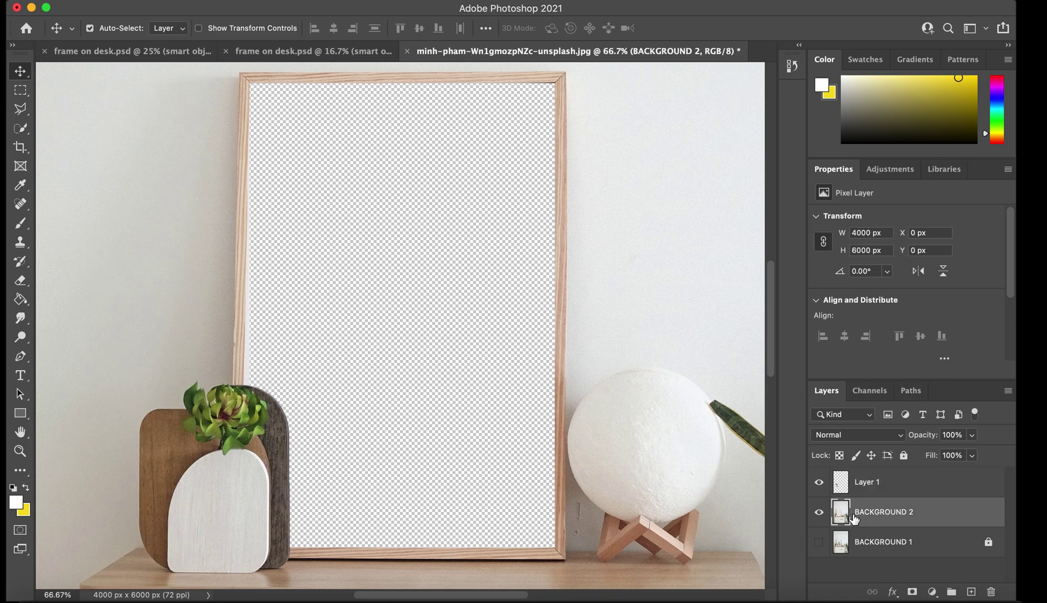
pyautogui.click(818, 513)
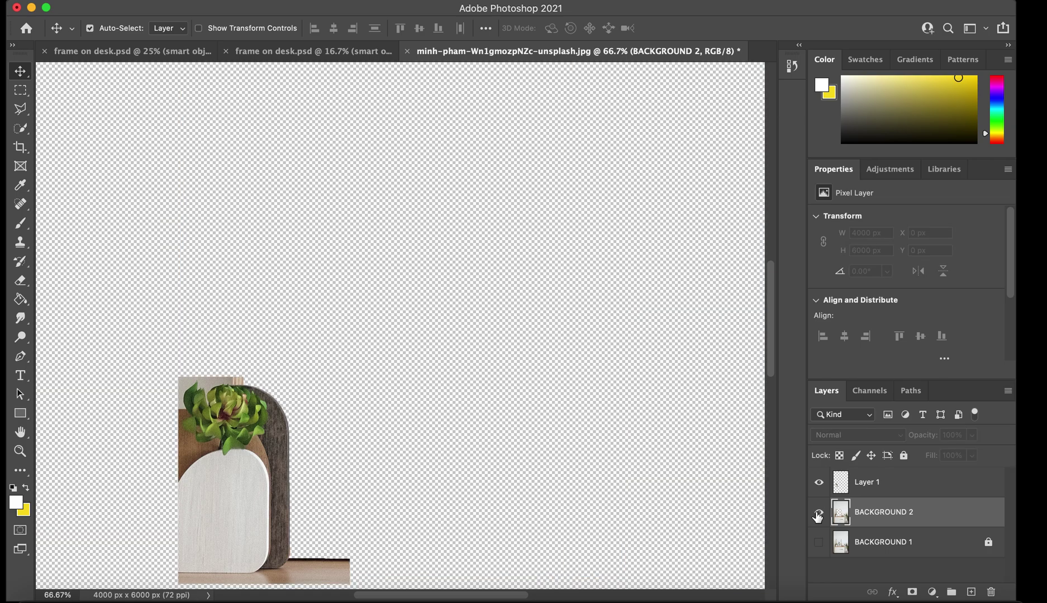
pyautogui.click(817, 514)
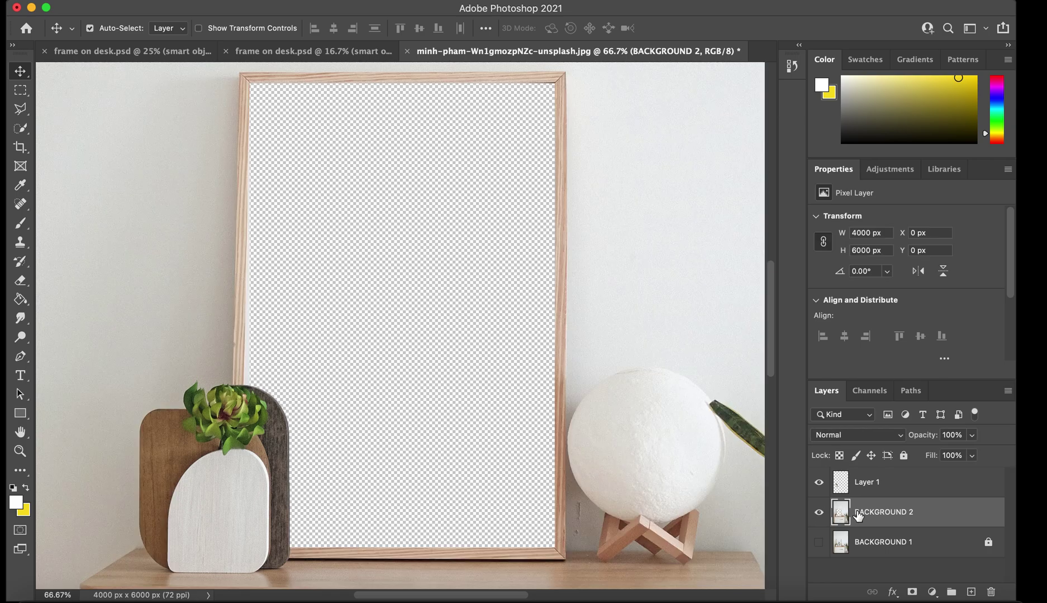
# Try to marquee the white leftover strip along the frame's left inner edge on BACKGROUND 2, and clear the selection
pyautogui.press('super+equal')
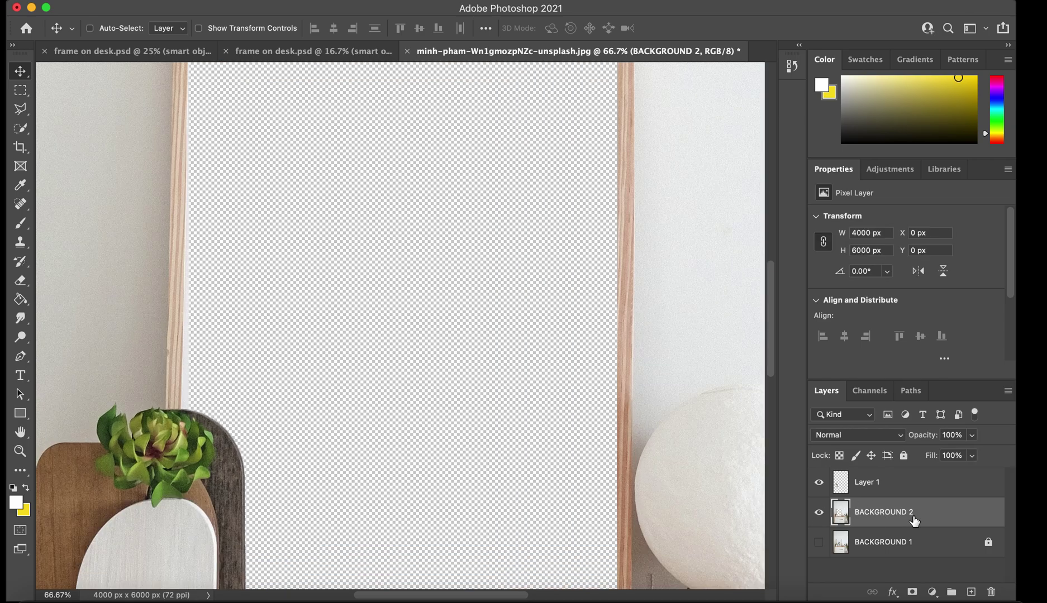
pyautogui.press('super+equal')
pyautogui.press('super+equal')
pyautogui.hscroll(-10, 700, 479)
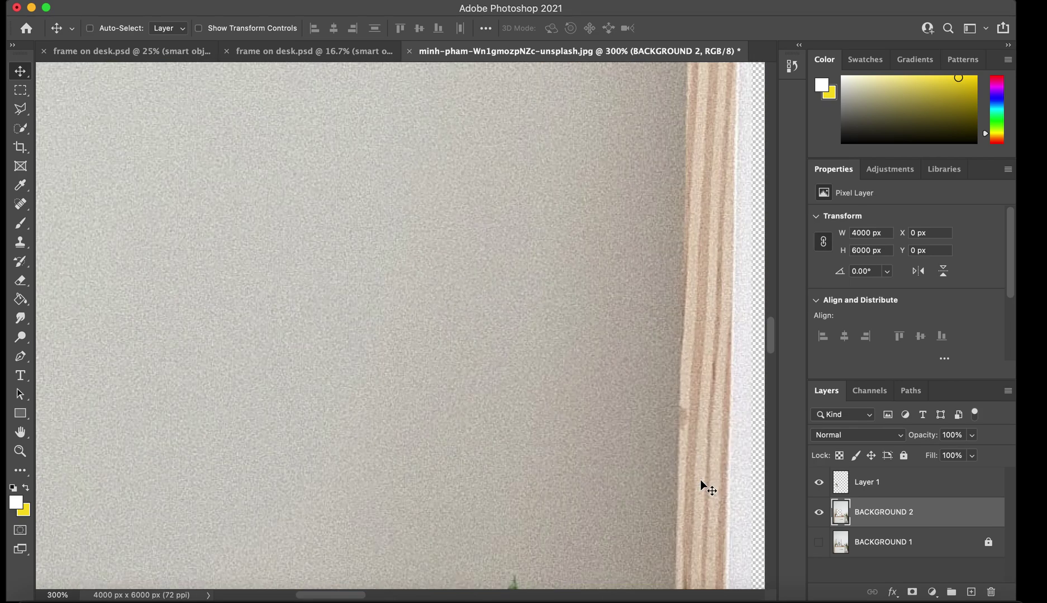
pyautogui.press('super+equal')
pyautogui.hscroll(10, 700, 479)
pyautogui.scroll(-2, 699, 479)
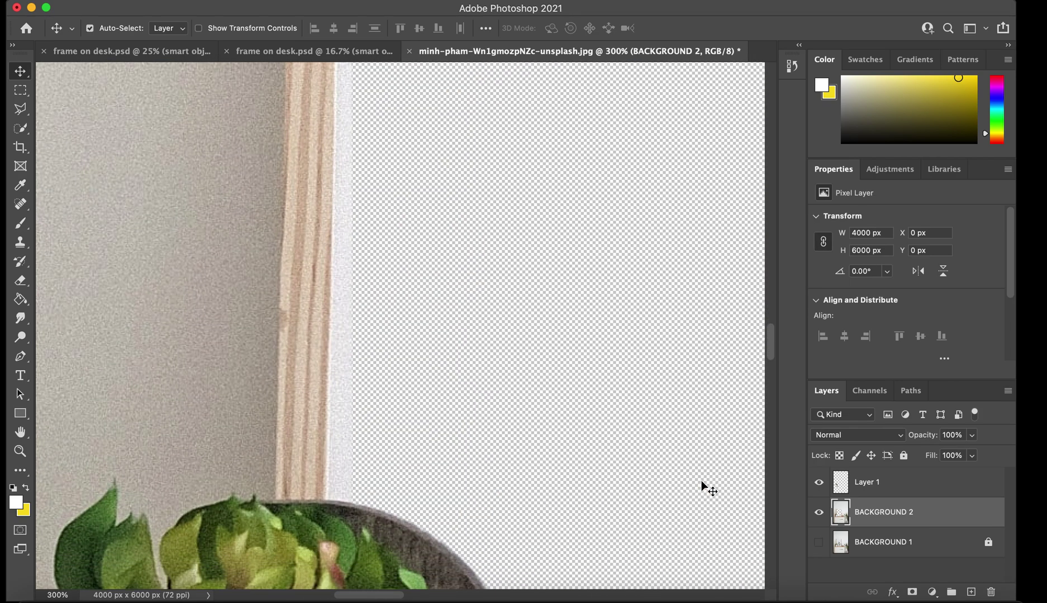
pyautogui.press('m')
pyautogui.scroll(2, 406, 469)
pyautogui.hscroll(-3, 407, 451)
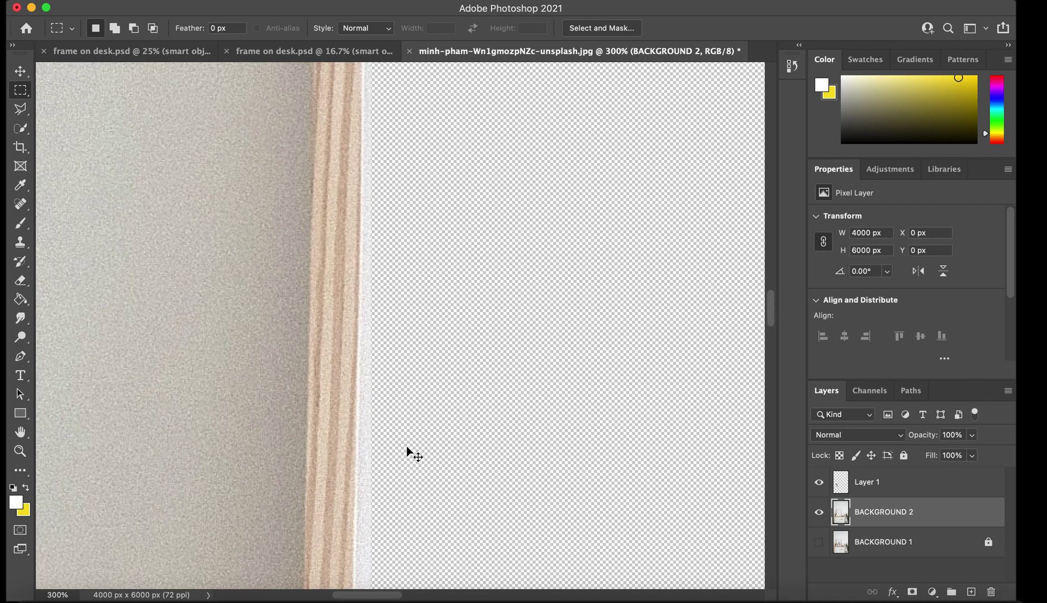
pyautogui.press('super+minus')
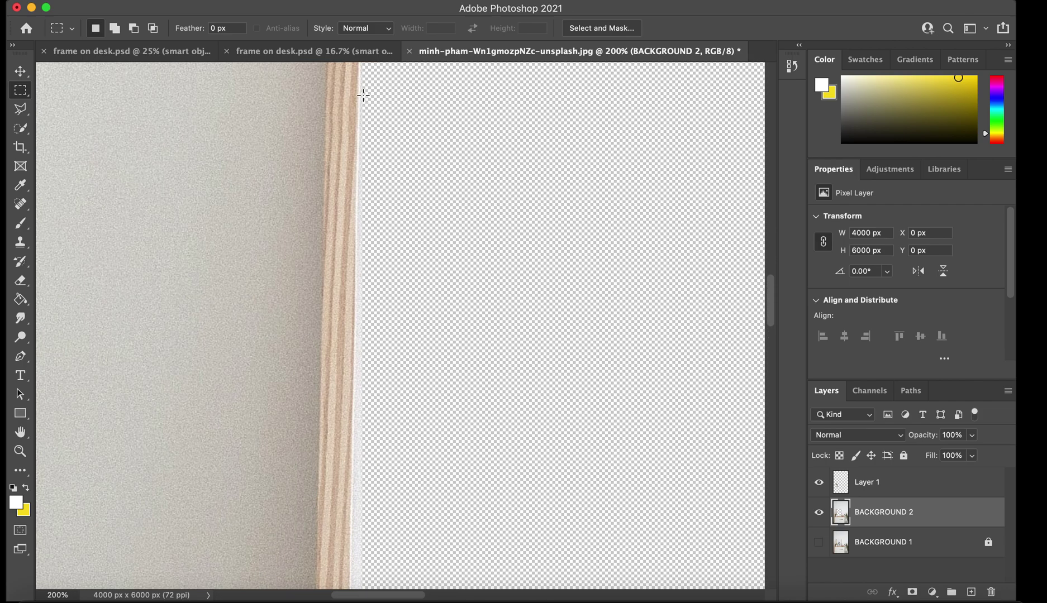
pyautogui.moveTo(360, 87); pyautogui.dragTo(439, 547)
pyautogui.click(467, 257)
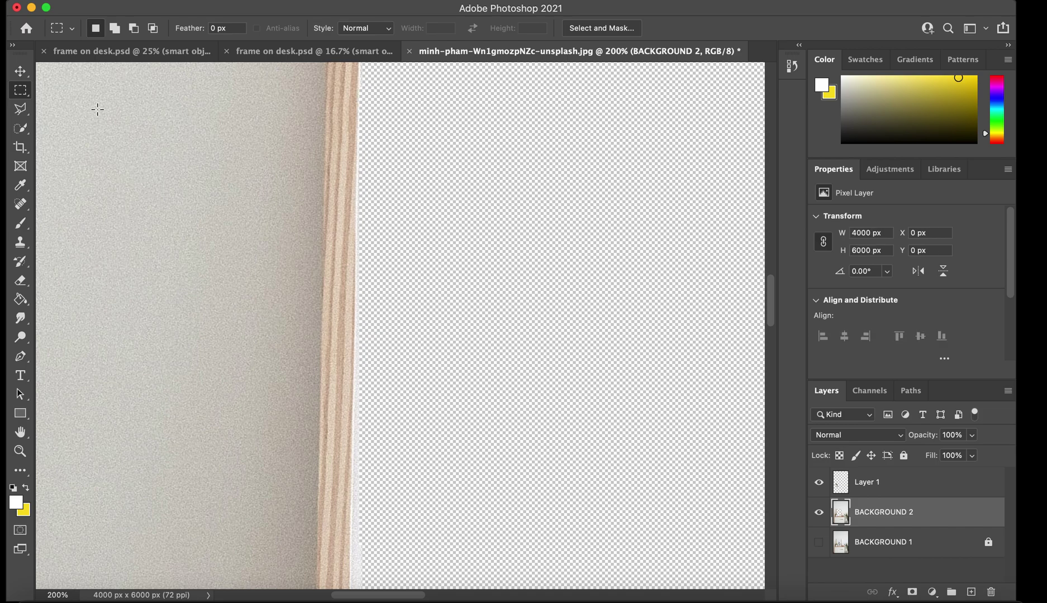
# Lasso the leftover strip, about 126 × 1043 px, along the frame's left inner edge down to the vase, delete it from BACKGROUND 2, and deselect
pyautogui.click(22, 111)
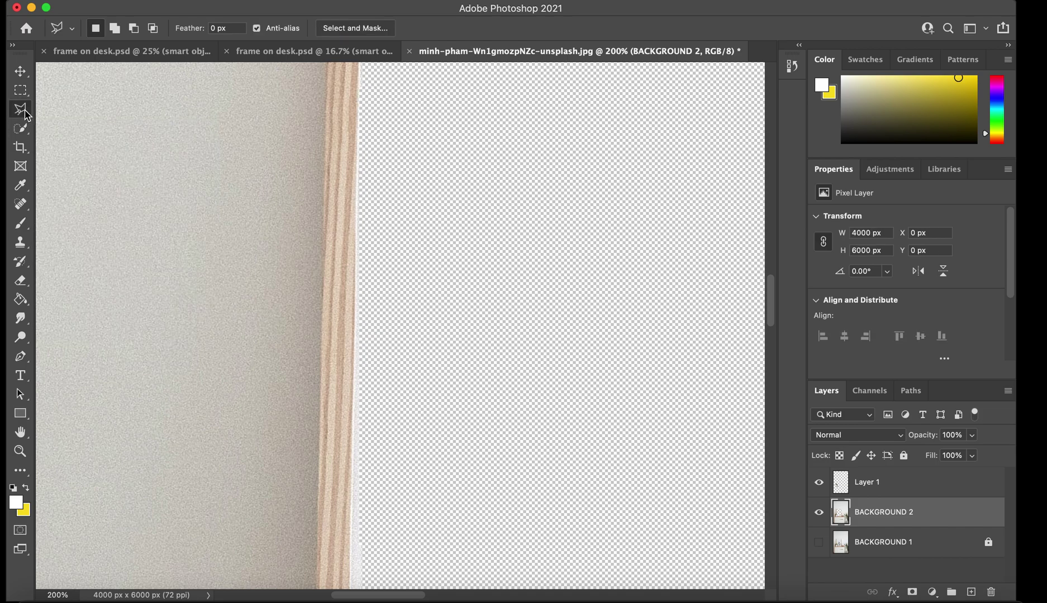
pyautogui.click(358, 120)
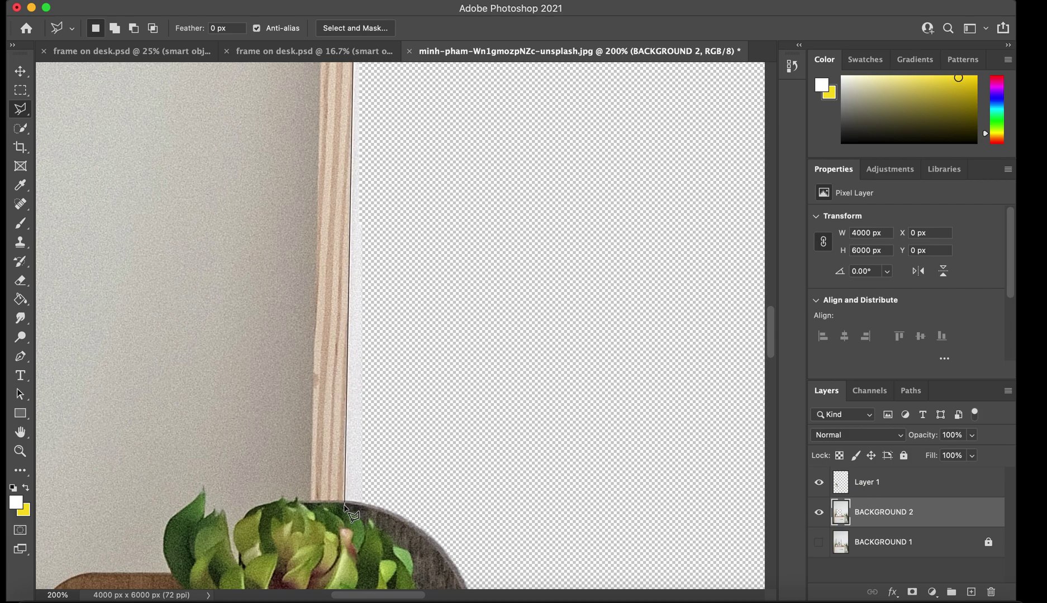
pyautogui.click(343, 502)
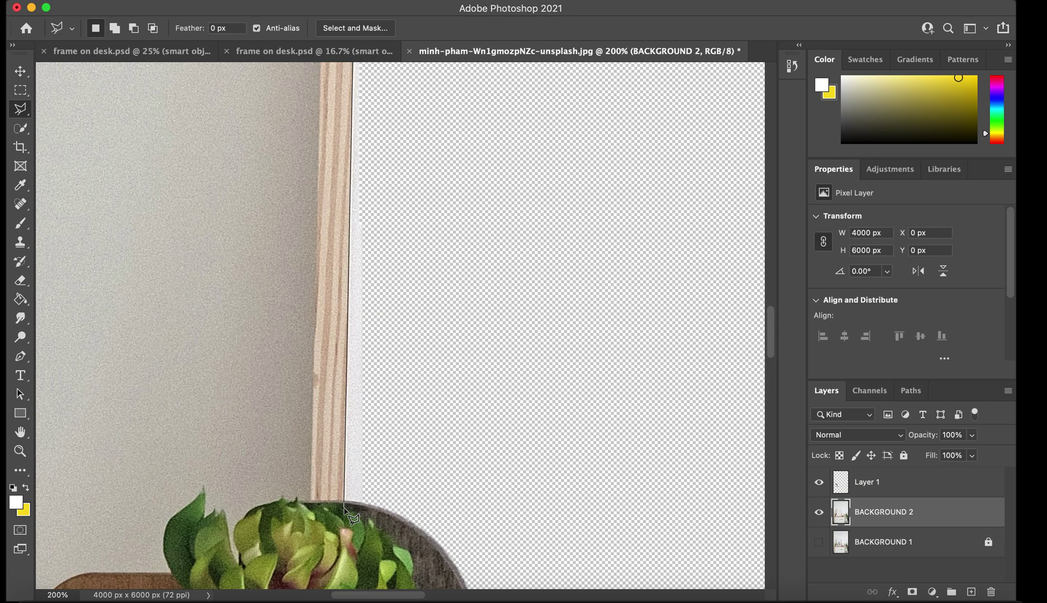
pyautogui.click(360, 556)
pyautogui.click(417, 560)
pyautogui.click(435, 517)
pyautogui.scroll(5, 402, 145)
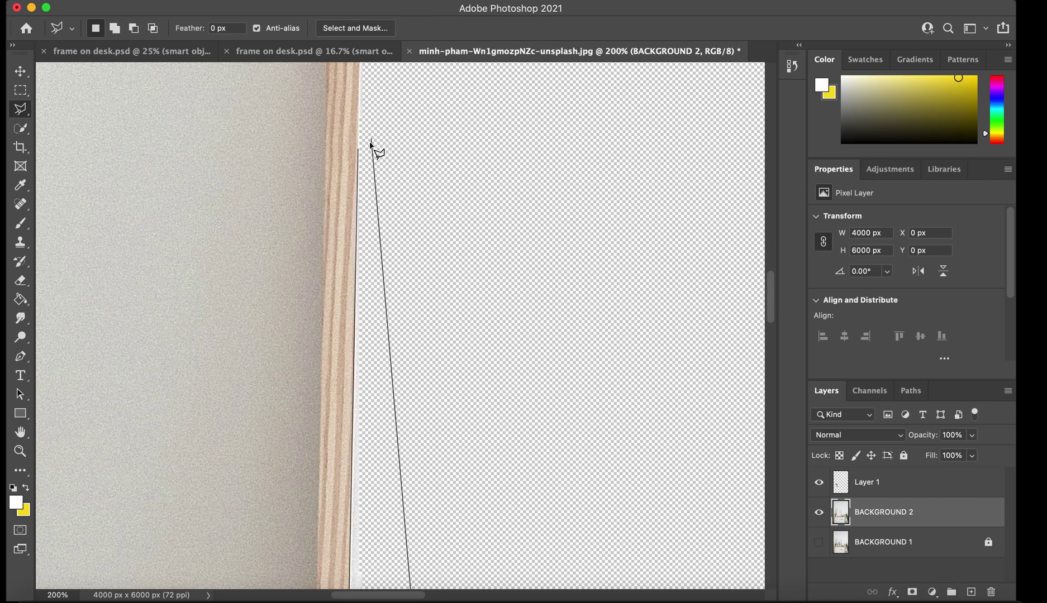
pyautogui.click(358, 151)
pyautogui.scroll(-3, 402, 153)
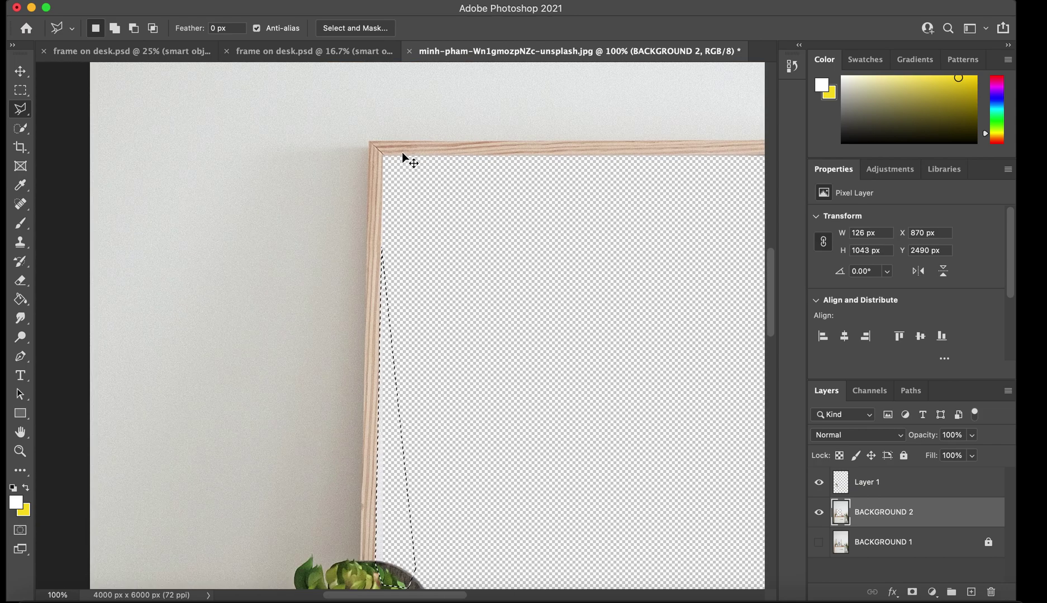
pyautogui.press('super+d')
pyautogui.scroll(5, 473, 231)
pyautogui.hscroll(-5, 475, 236)
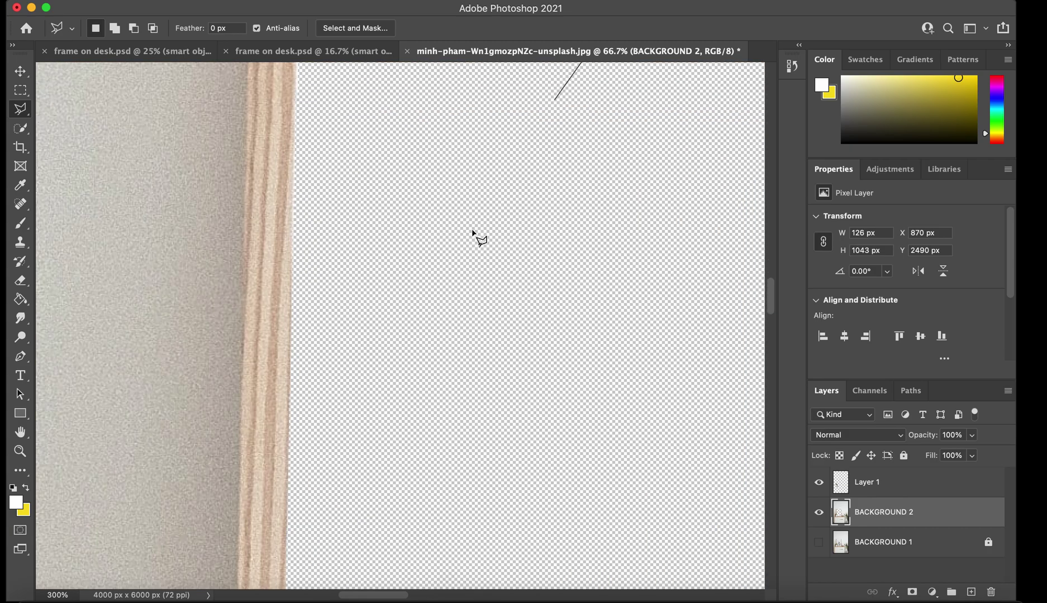
pyautogui.doubleClick(473, 231)
pyautogui.hscroll(1, 473, 230)
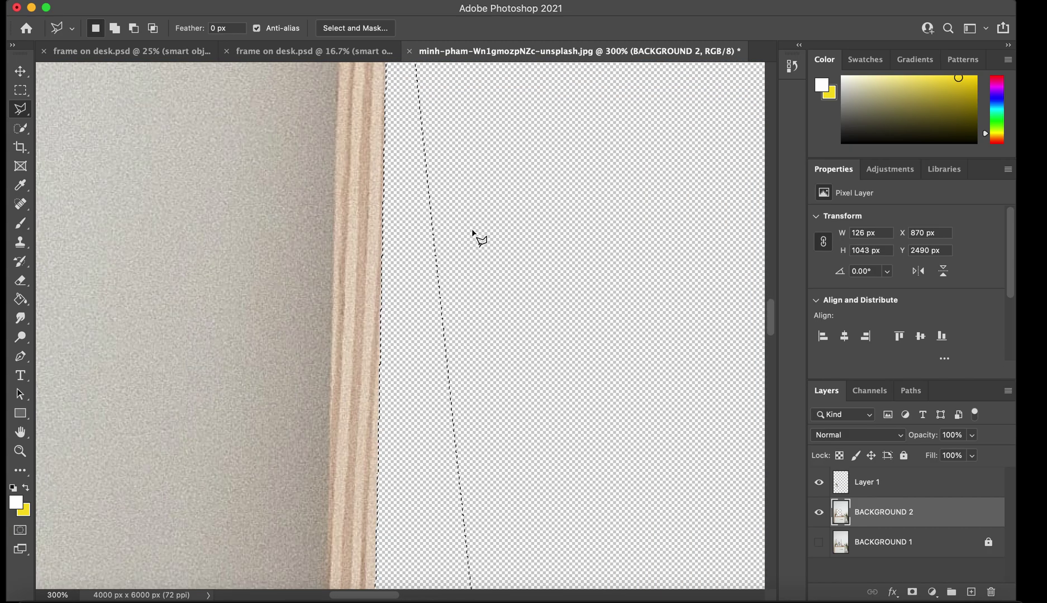
pyautogui.scroll(-5, 472, 230)
pyautogui.hscroll(2, 472, 231)
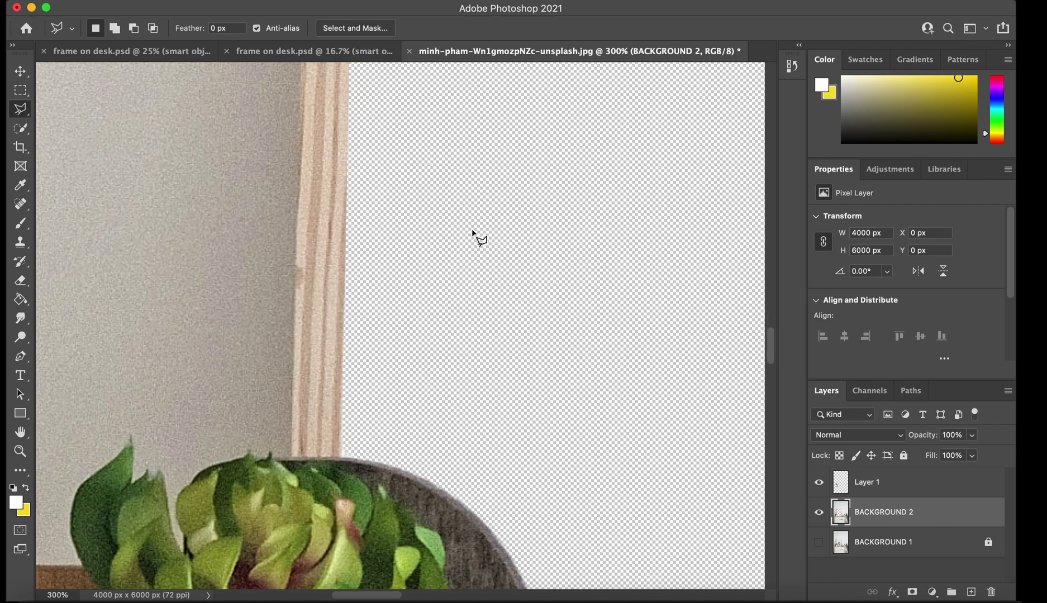
# Select Layer 1 and toggle its visibility off and on to check the vase piece against the frame cut-out
pyautogui.scroll(-8, 472, 230)
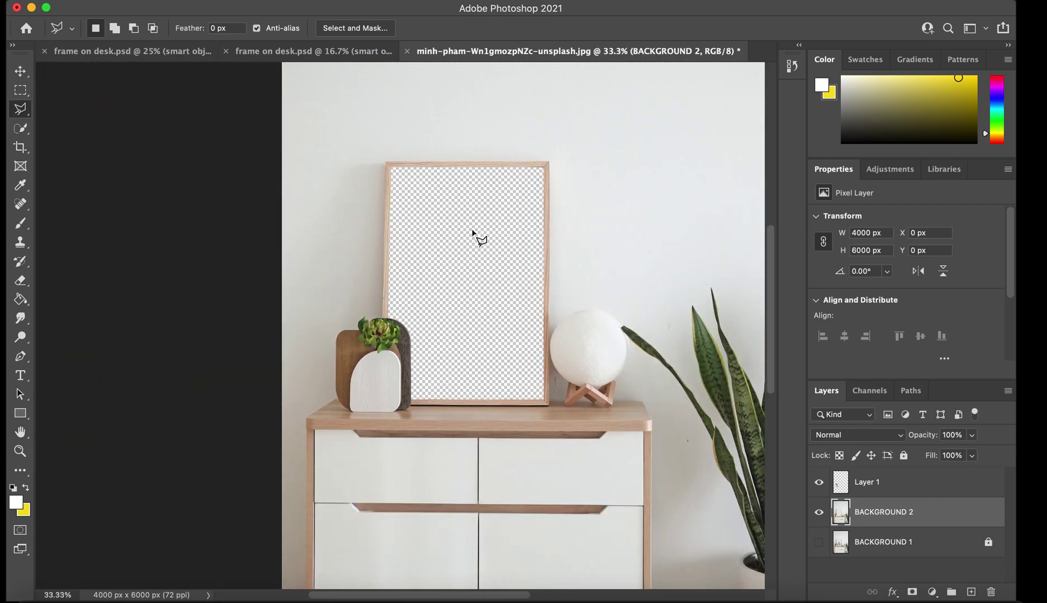
pyautogui.hscroll(4, 489, 211)
pyautogui.hscroll(-4, 490, 211)
pyautogui.scroll(-2, 488, 209)
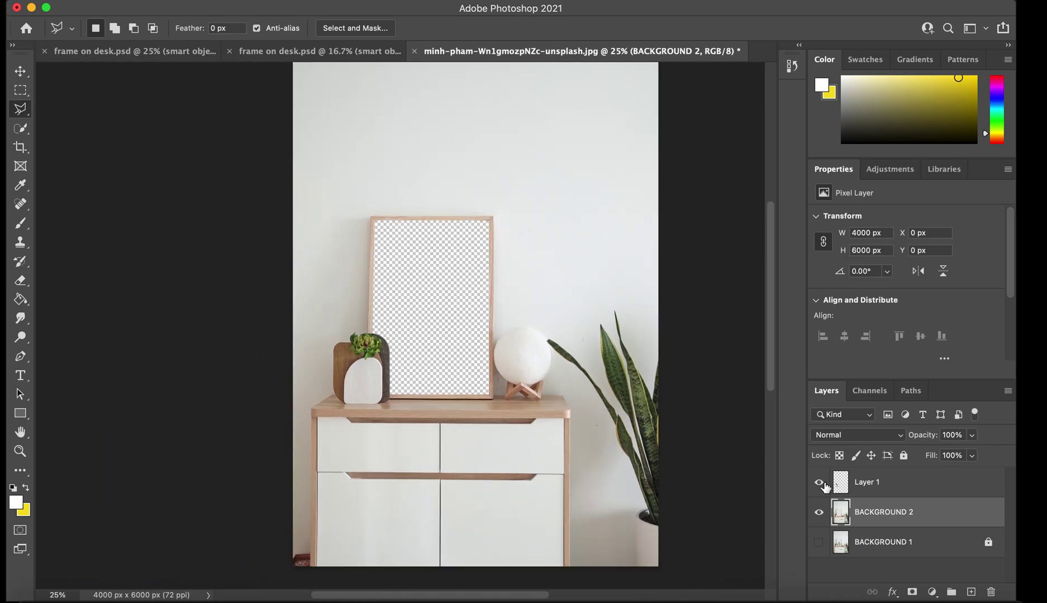
pyautogui.click(887, 488)
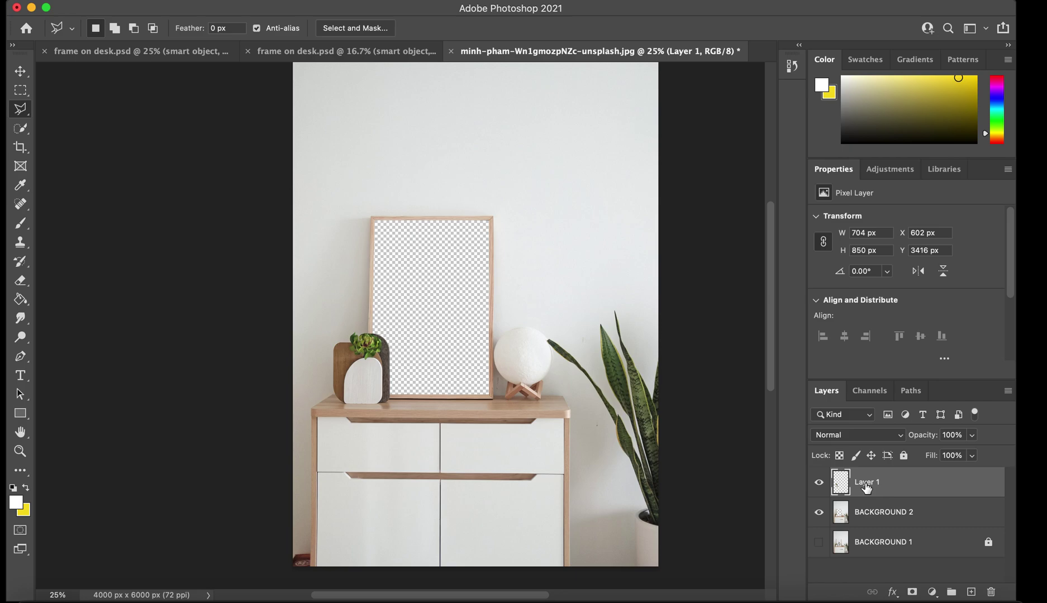
pyautogui.click(818, 484)
pyautogui.click(818, 484)
pyautogui.click(818, 484)
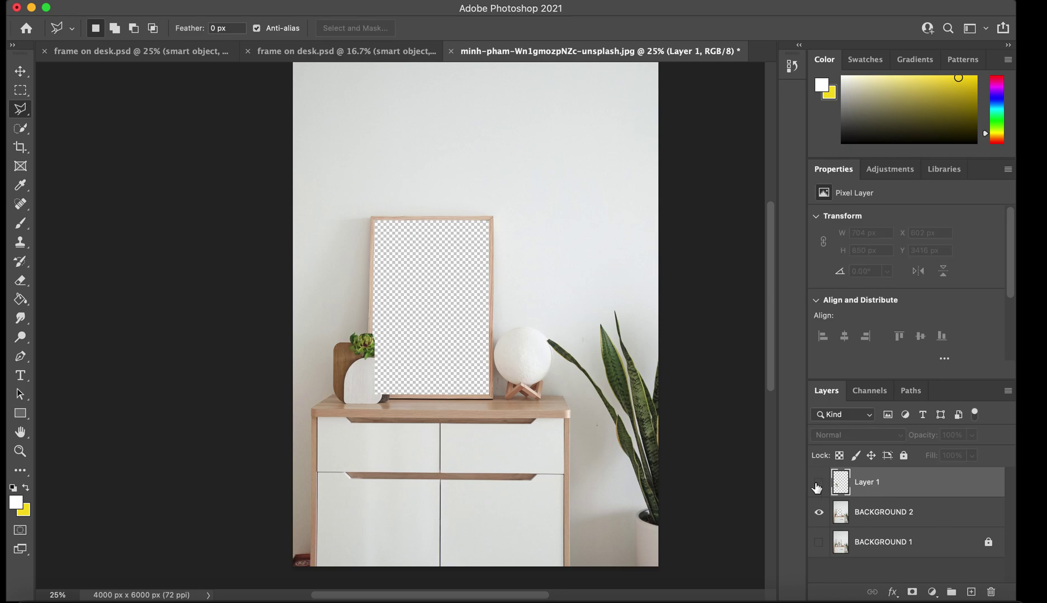
pyautogui.click(817, 486)
pyautogui.click(817, 483)
pyautogui.click(817, 484)
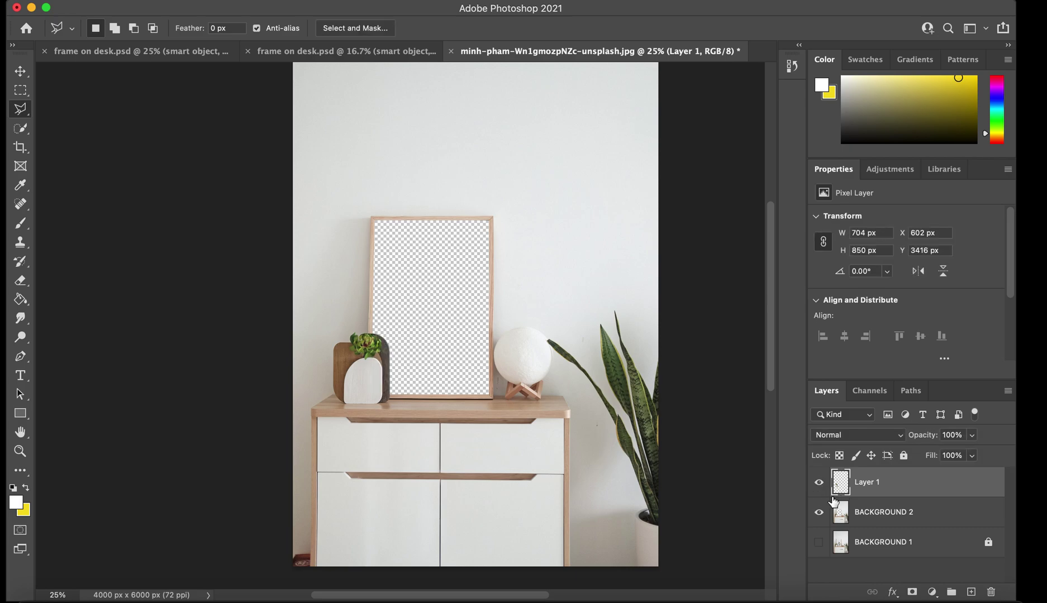
# Add a new layer above Layer 1 and draw a white rectangle about 1257 × 1908 px over the frame's opening
pyautogui.moveTo(839, 502); pyautogui.dragTo(972, 592)
pyautogui.click(971, 594)
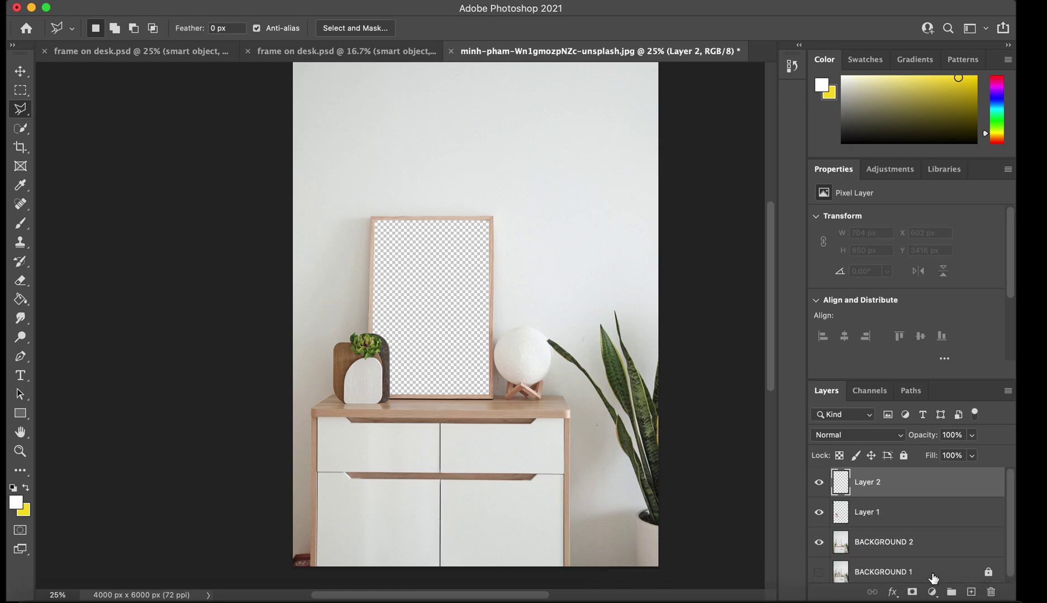
pyautogui.click(22, 418)
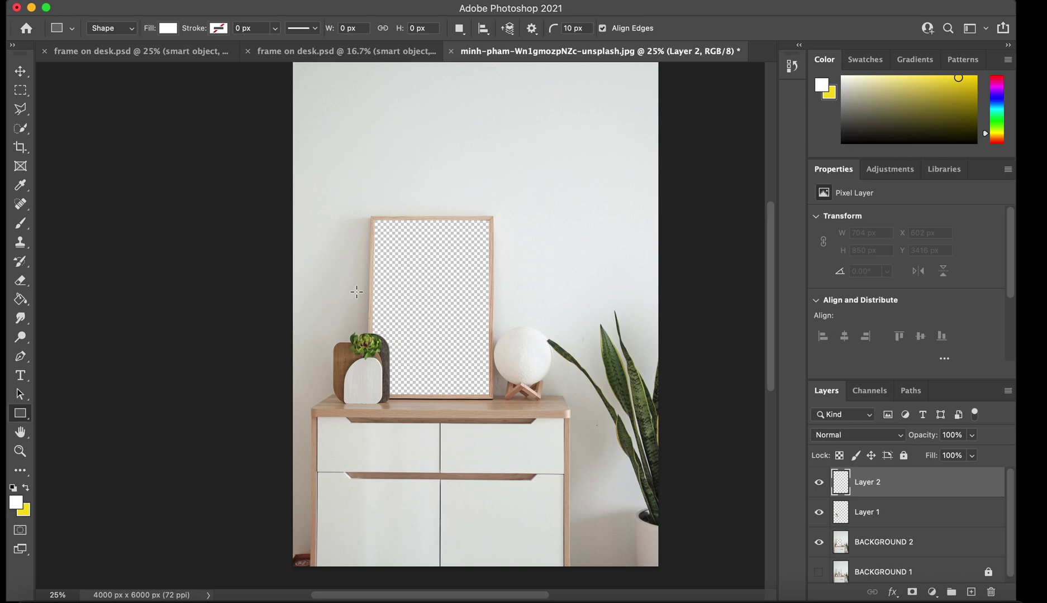
pyautogui.press('super+equal')
pyautogui.press('super+equal')
pyautogui.press('super+equal')
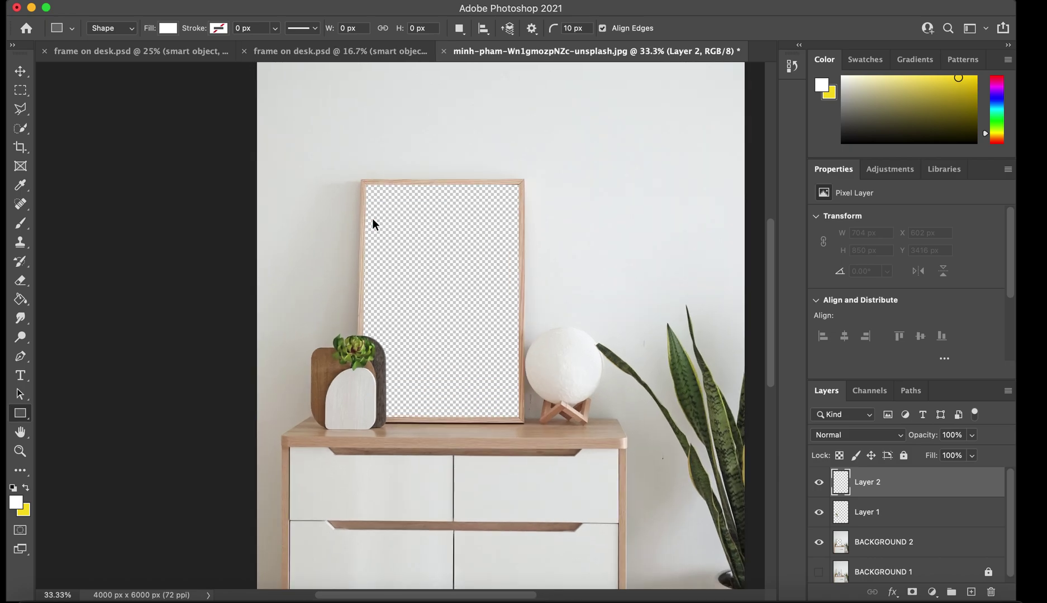
pyautogui.scroll(3, 369, 217)
pyautogui.scroll(-1, 313, 165)
pyautogui.hscroll(1, 314, 165)
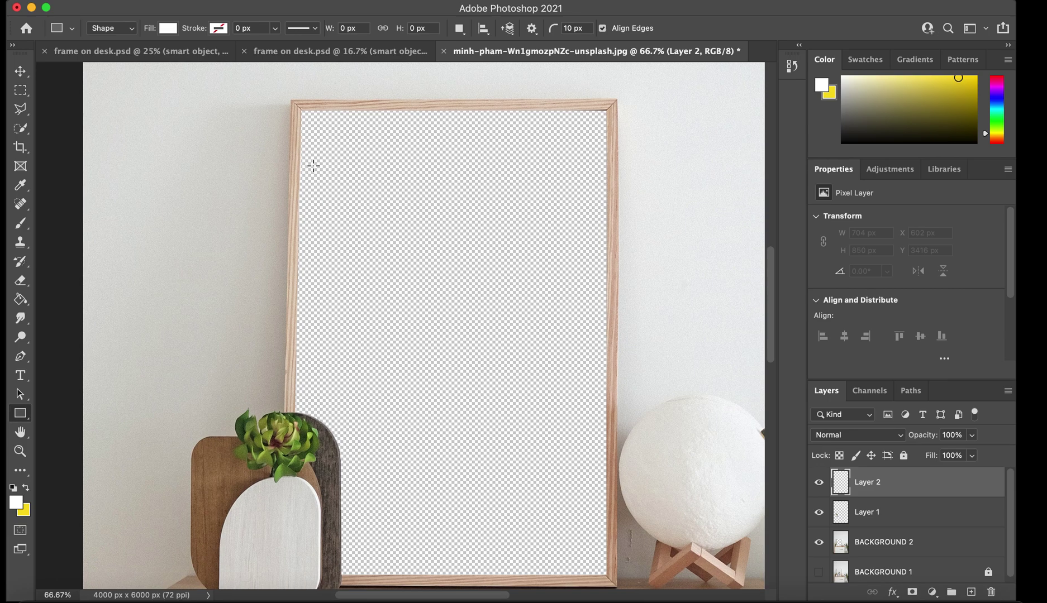
pyautogui.moveTo(301, 110); pyautogui.dragTo(608, 575)
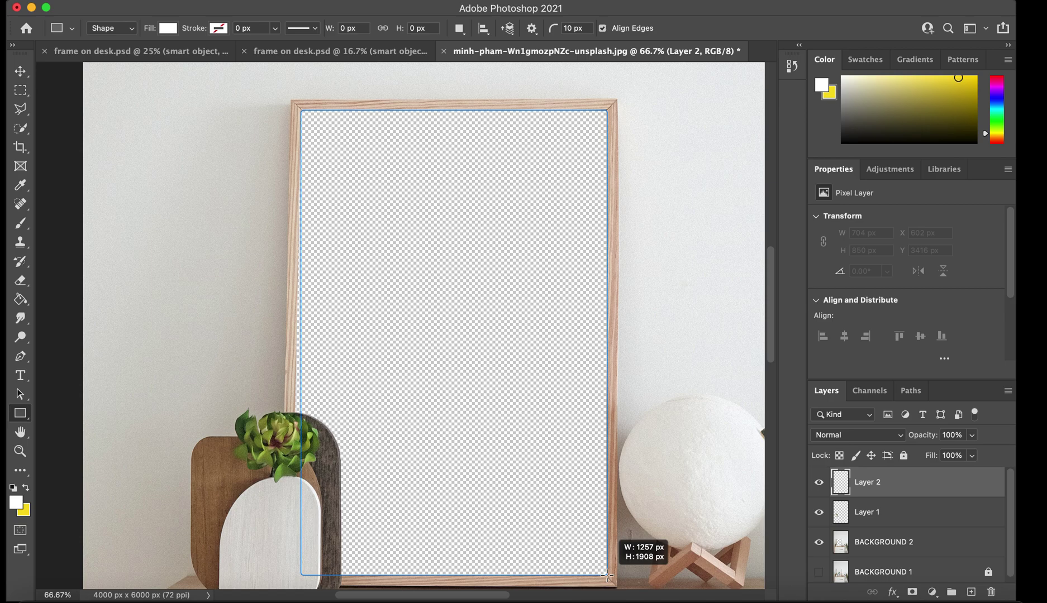
pyautogui.moveTo(607, 575); pyautogui.dragTo(607, 575)
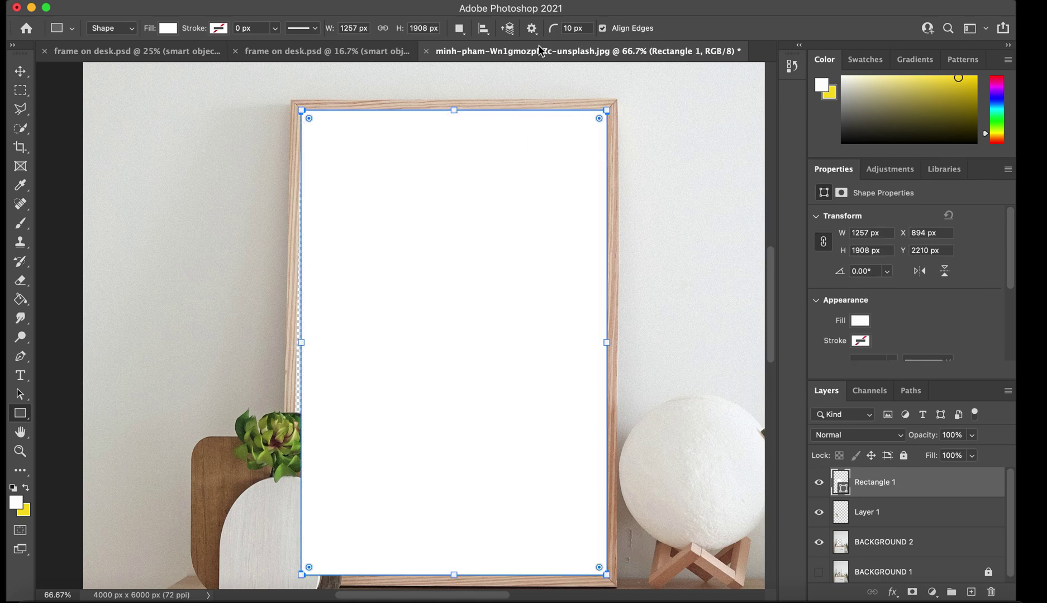
pyautogui.moveTo(601, 120); pyautogui.dragTo(631, 92)
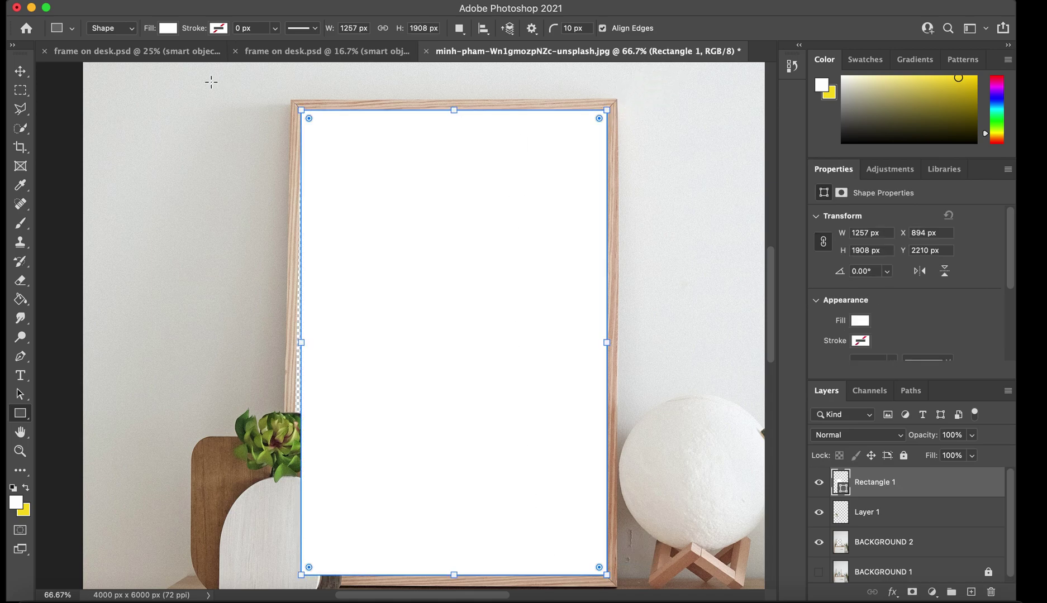
# Inspect how the white rectangle fits the frame's inner edges, especially along the slanted left side above the vase
pyautogui.click(21, 72)
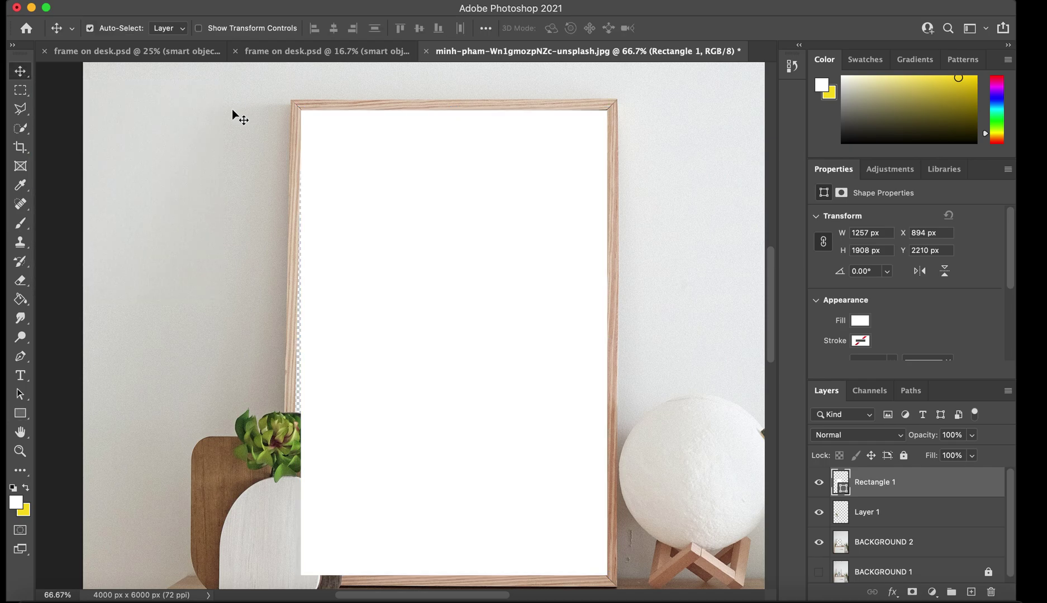
pyautogui.press('super+minus')
pyautogui.press('super+minus')
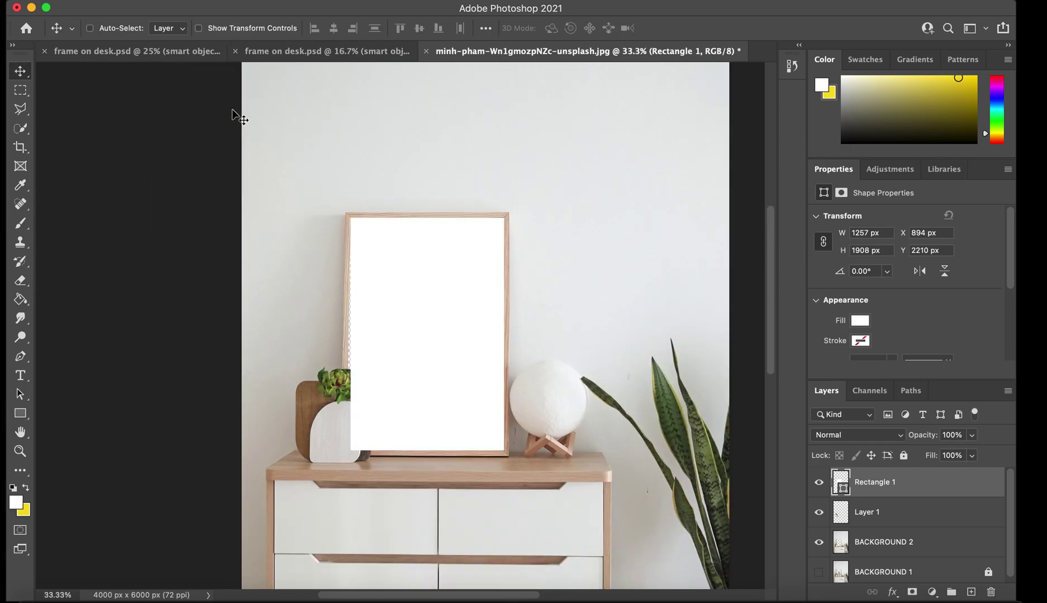
pyautogui.press('super+minus')
pyautogui.press('super+plus')
pyautogui.press('super+minus')
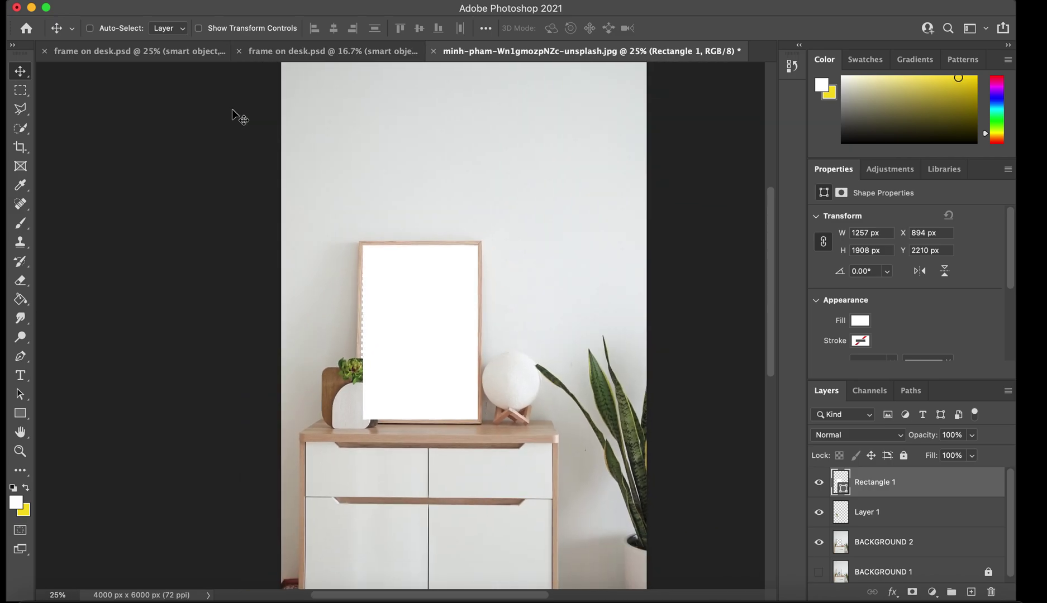
pyautogui.press('super+plus')
pyautogui.press('super+plus')
pyautogui.press('super+plus')
pyautogui.press('super+plus')
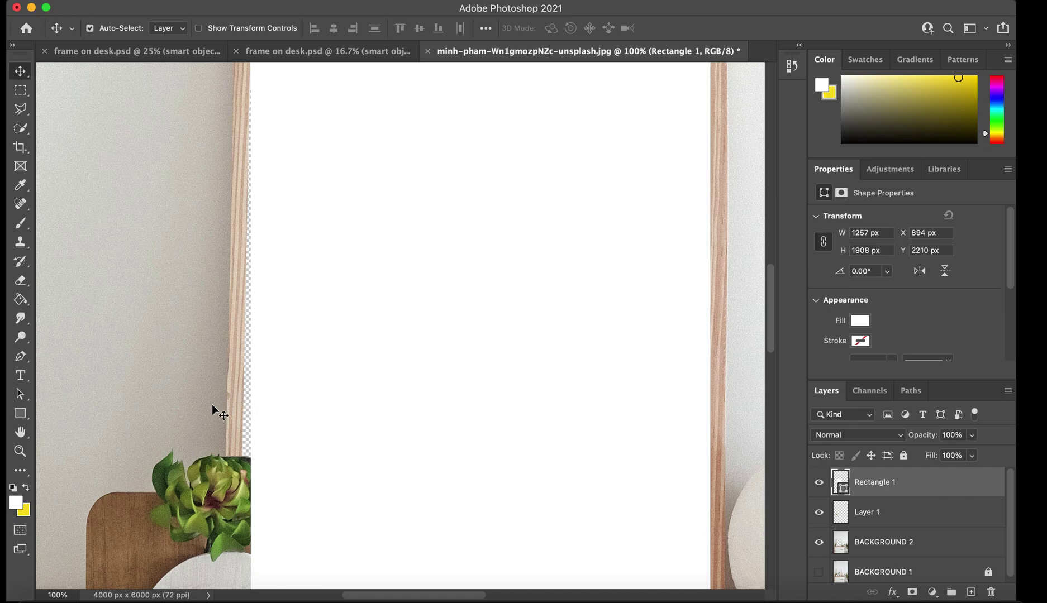
pyautogui.press('super+minus')
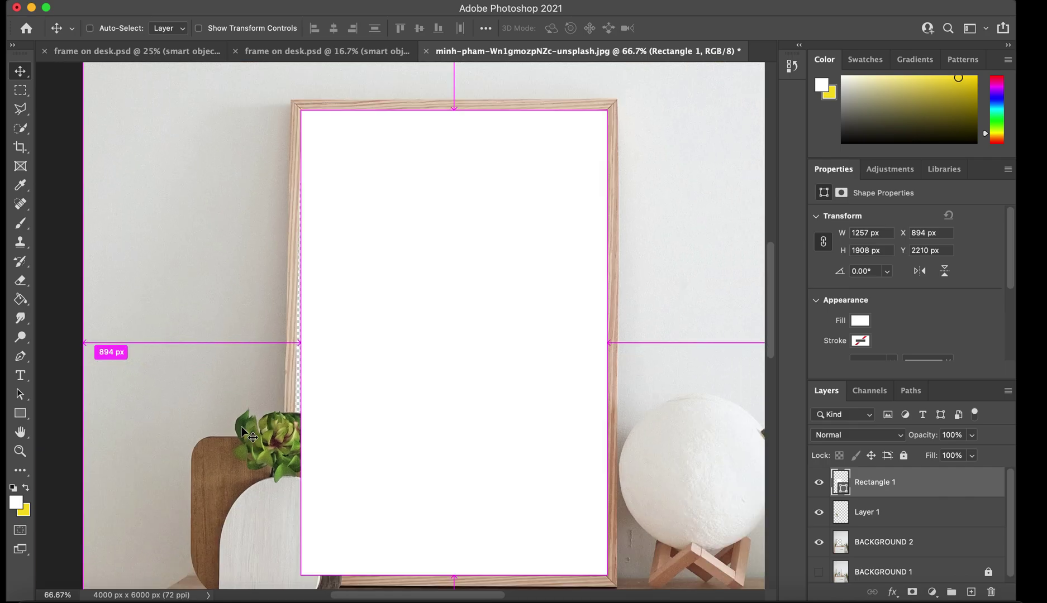
pyautogui.press('super+minus')
pyautogui.press('super+minus')
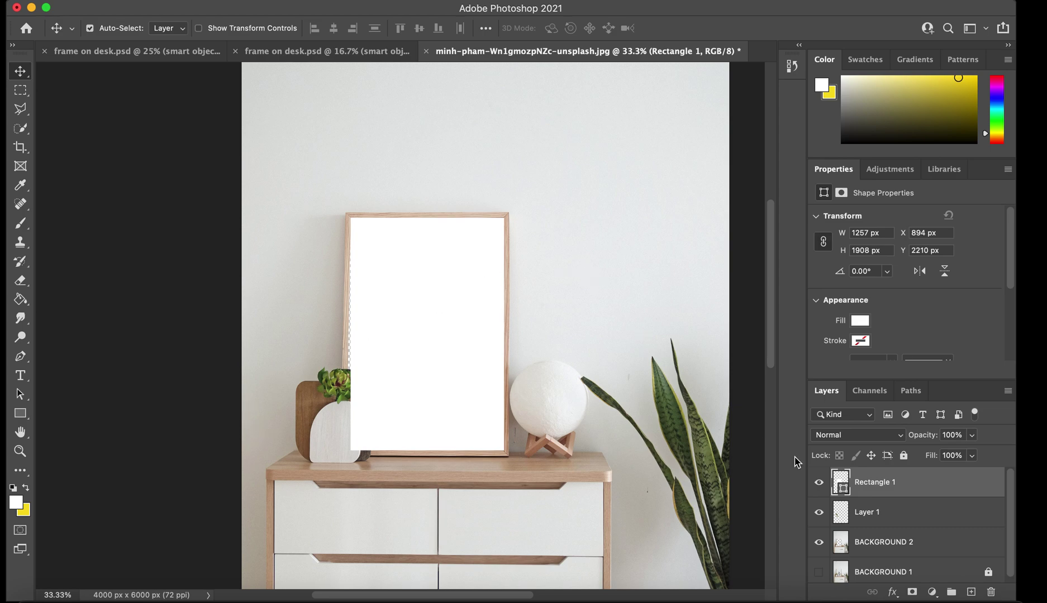
# Convert the Rectangle 1 layer to a smart object
pyautogui.rightClick(880, 485)
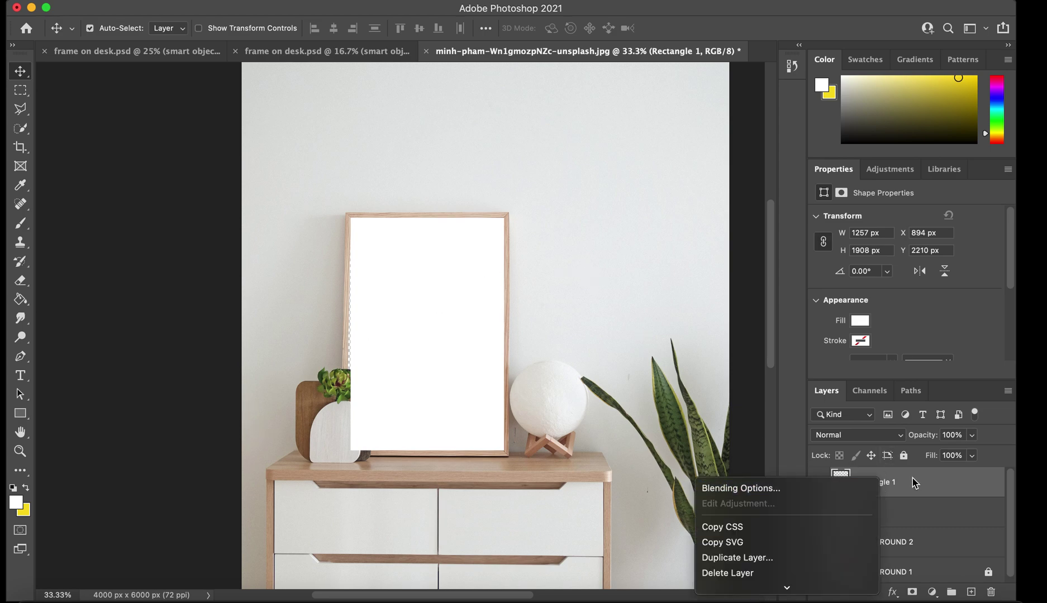
pyautogui.scroll(-5, 793, 567)
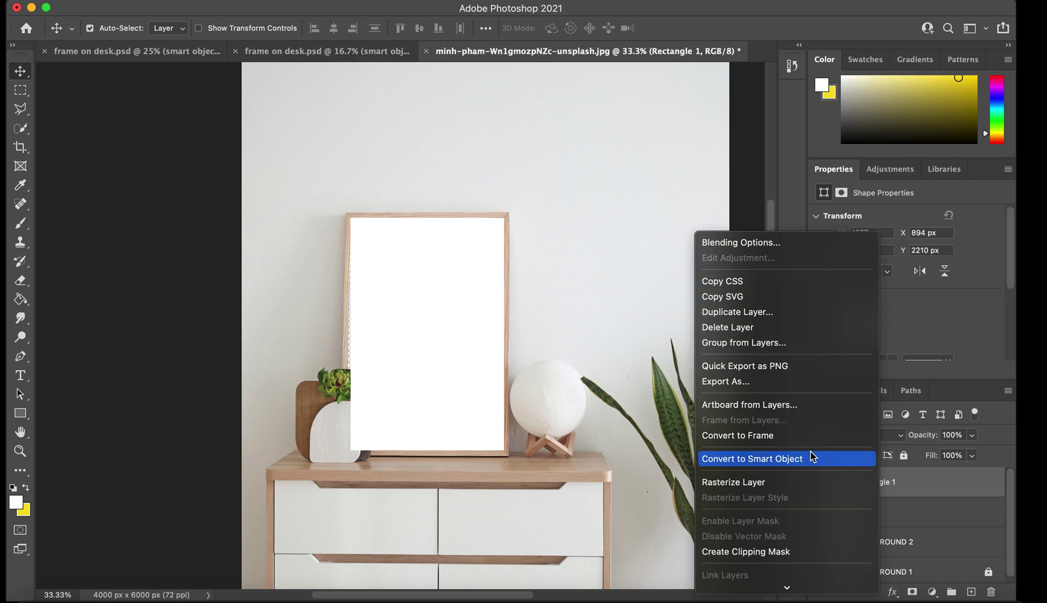
pyautogui.click(769, 462)
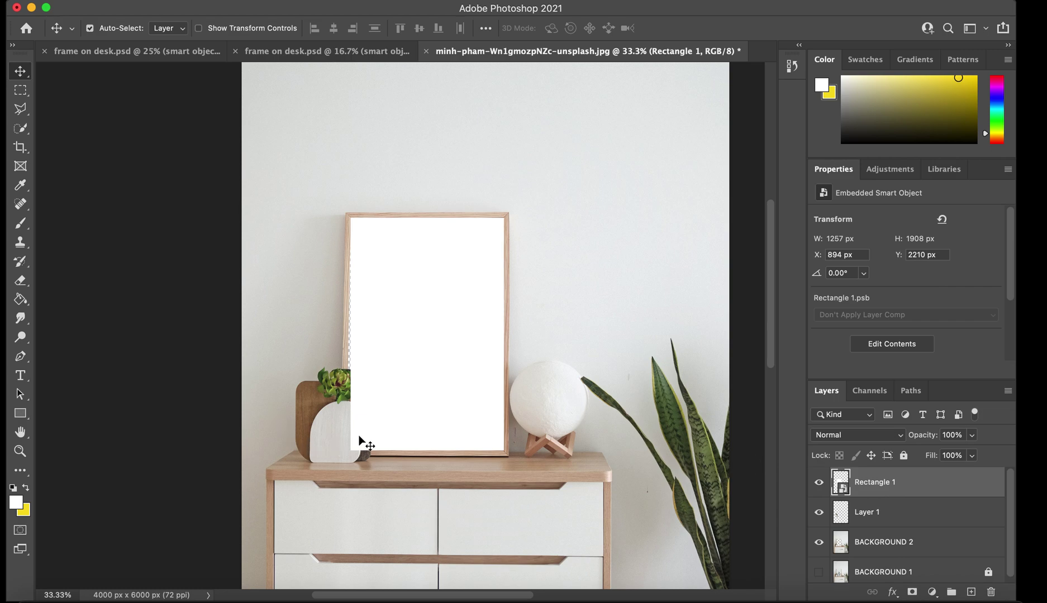
pyautogui.press('super+equal')
pyautogui.press('super+equal')
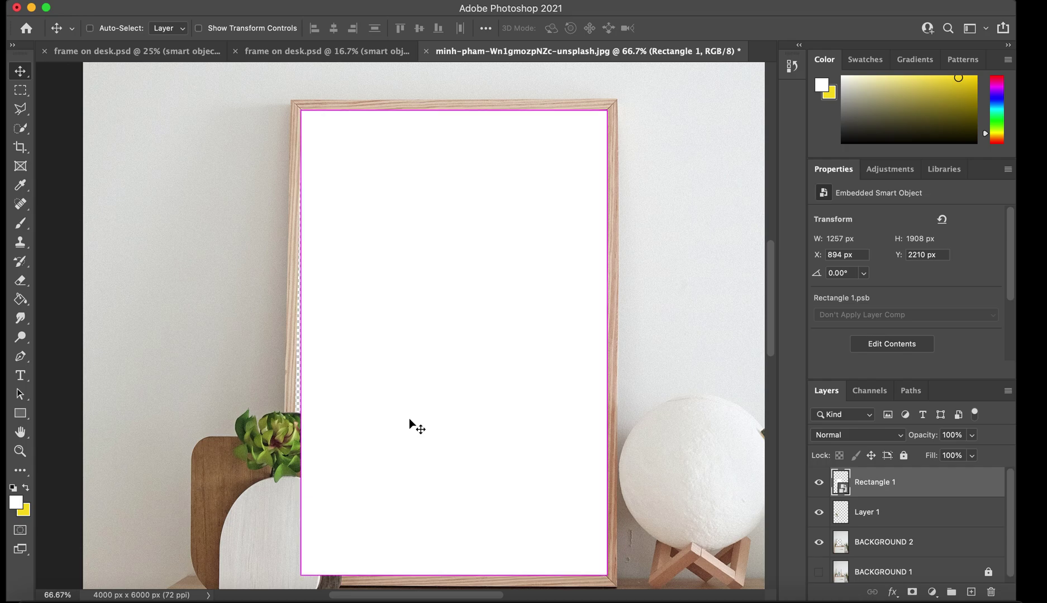
pyautogui.press('super+t')
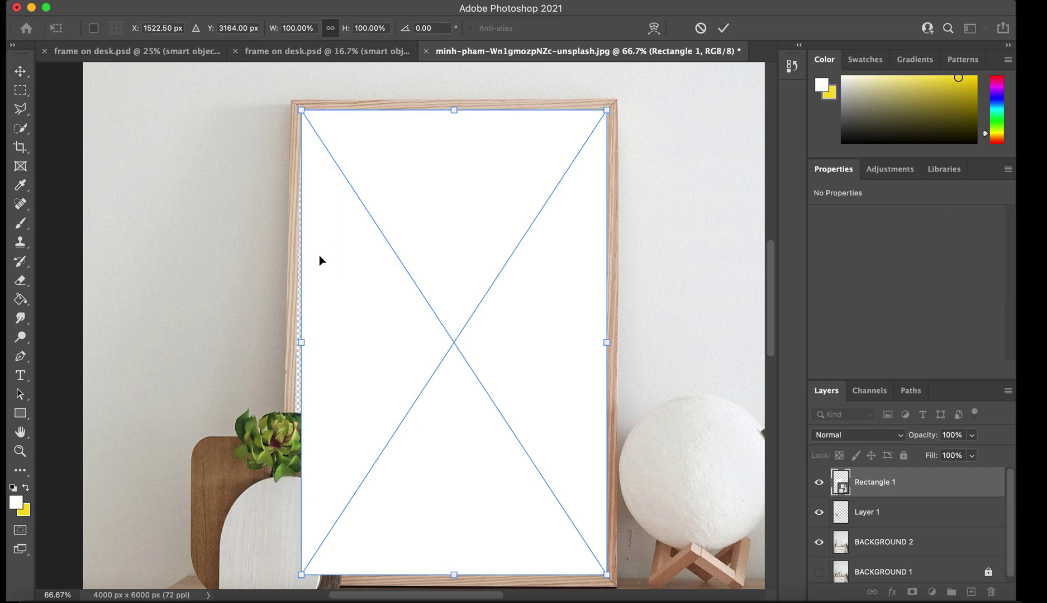
pyautogui.click(173, 0)
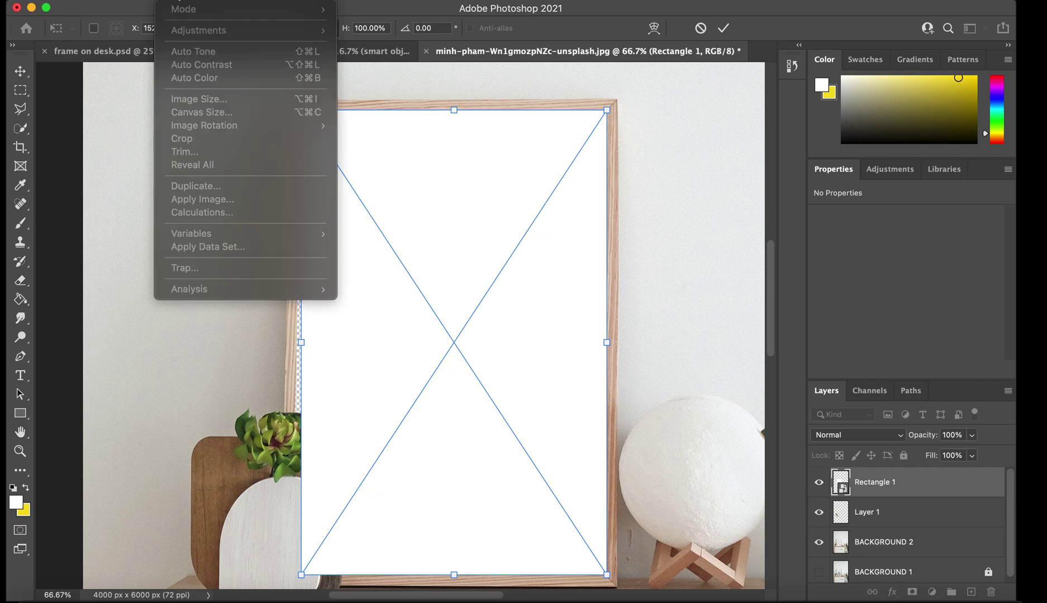
pyautogui.click(452, 123)
pyautogui.press('Return')
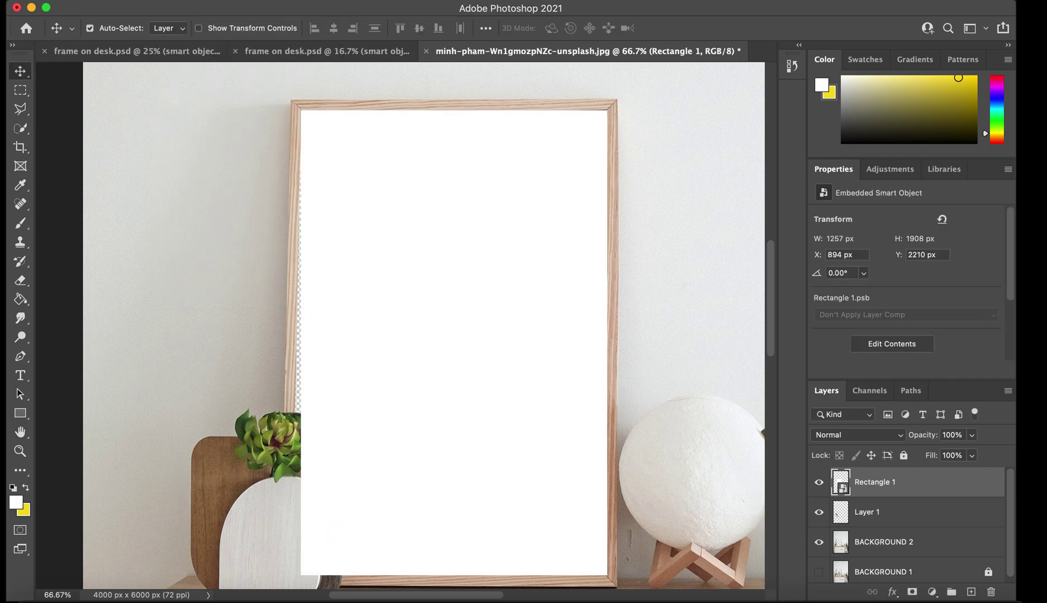
pyautogui.click(173, 0)
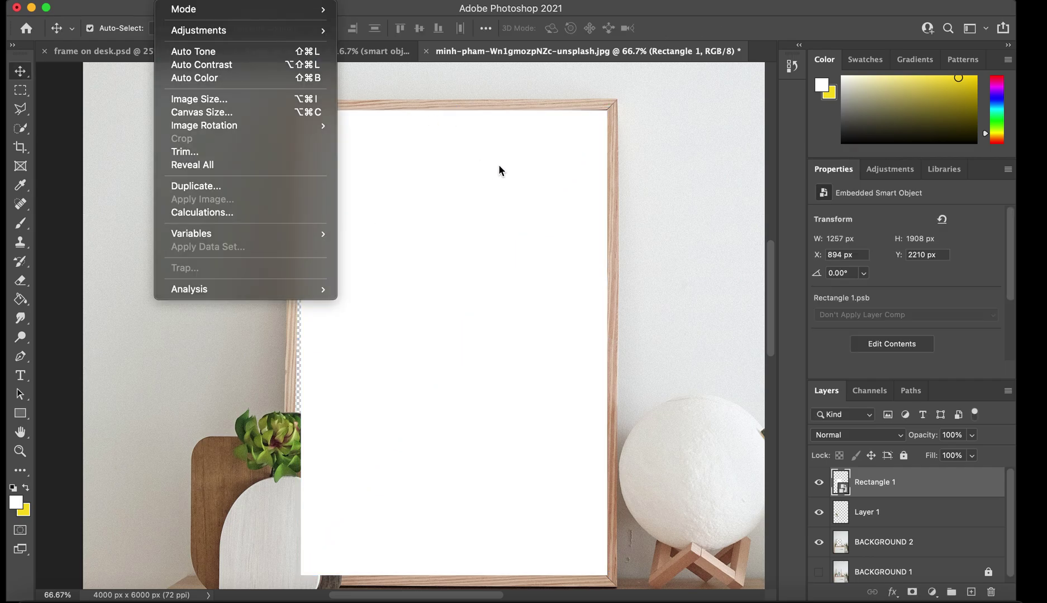
pyautogui.click(492, 170)
# Distort the Rectangle 1 smart object with Free Transform, moving its lower-left corner outward to follow the frame's slanted inner edge
pyautogui.click(163, 0)
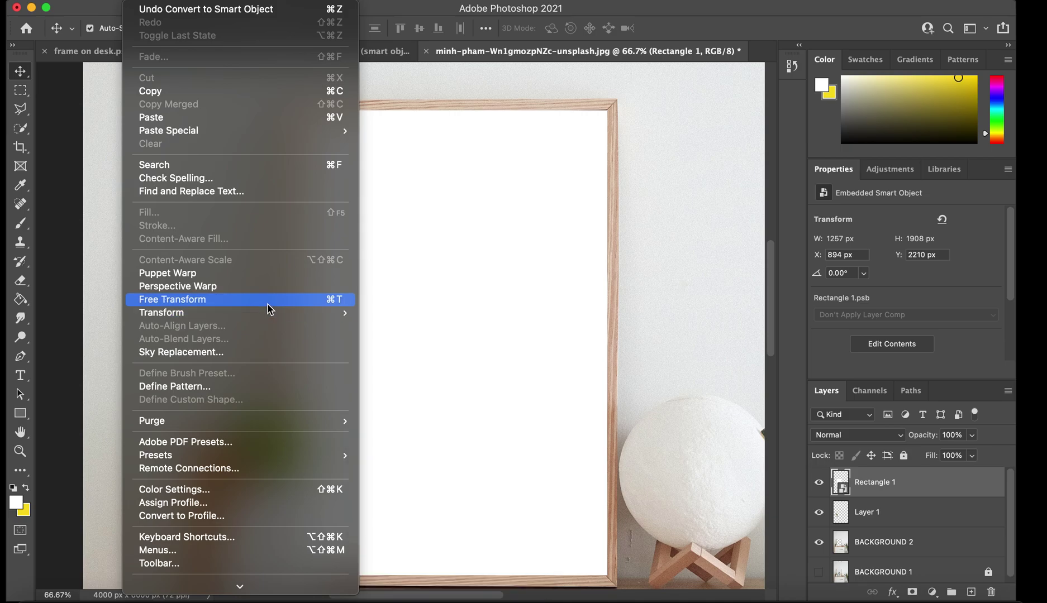
pyautogui.click(269, 304)
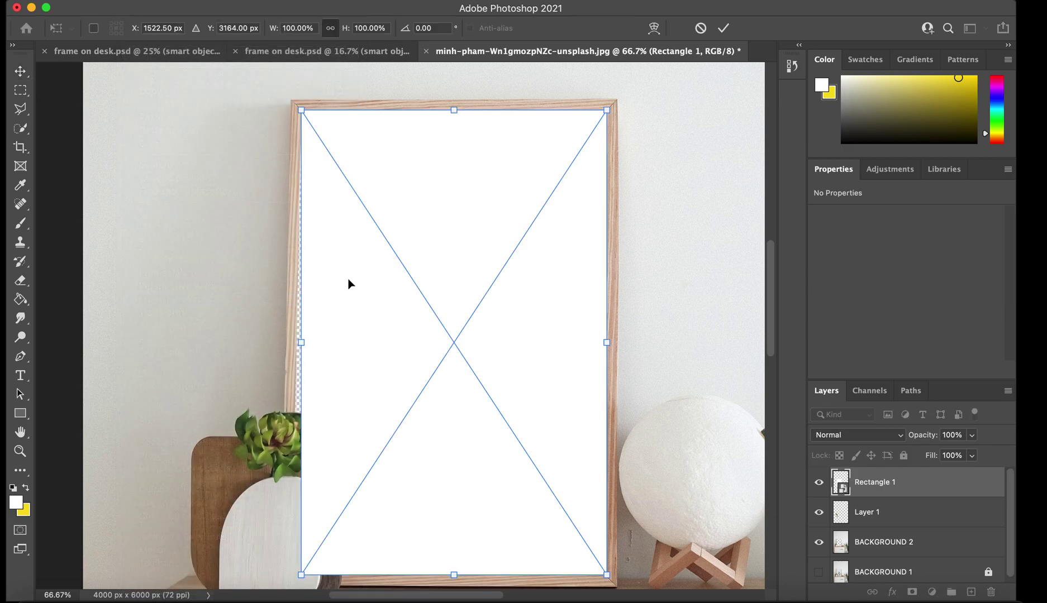
pyautogui.press('super+equal')
pyautogui.scroll(-10, 348, 284)
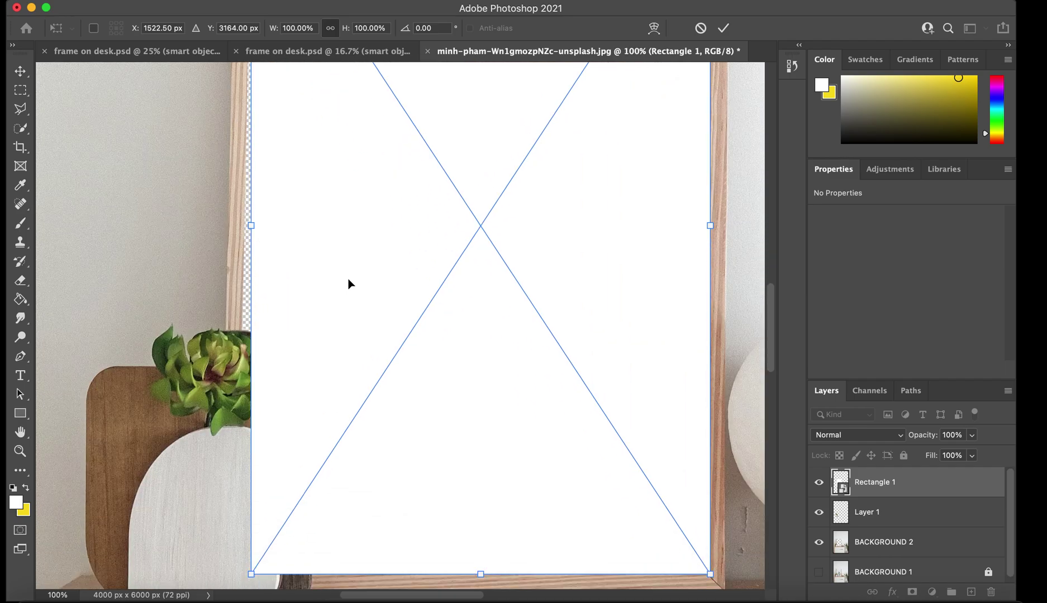
pyautogui.scroll(4, 322, 376)
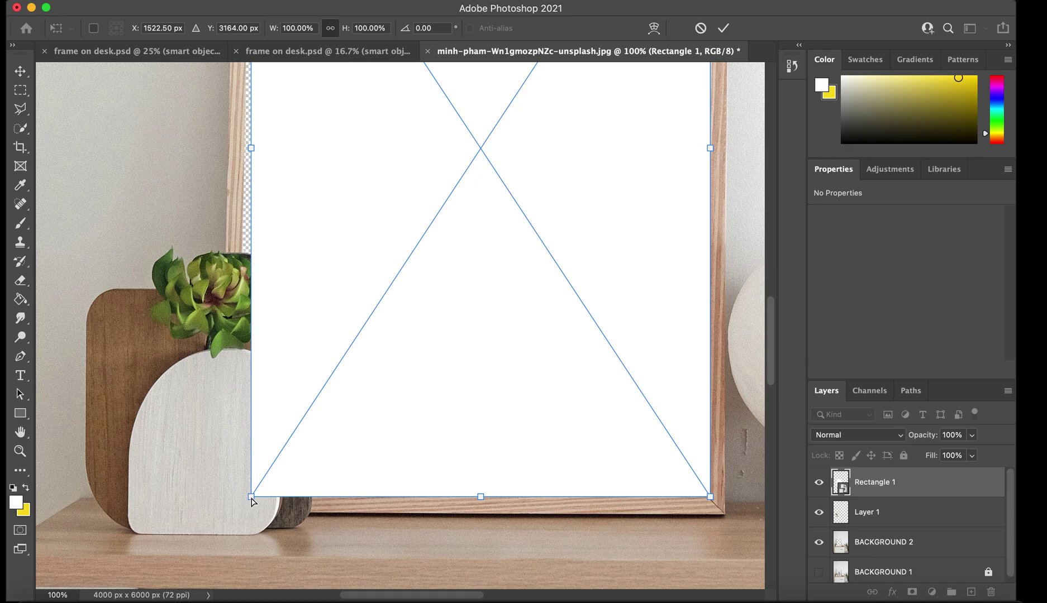
pyautogui.moveTo(251, 500); pyautogui.dragTo(238, 502)
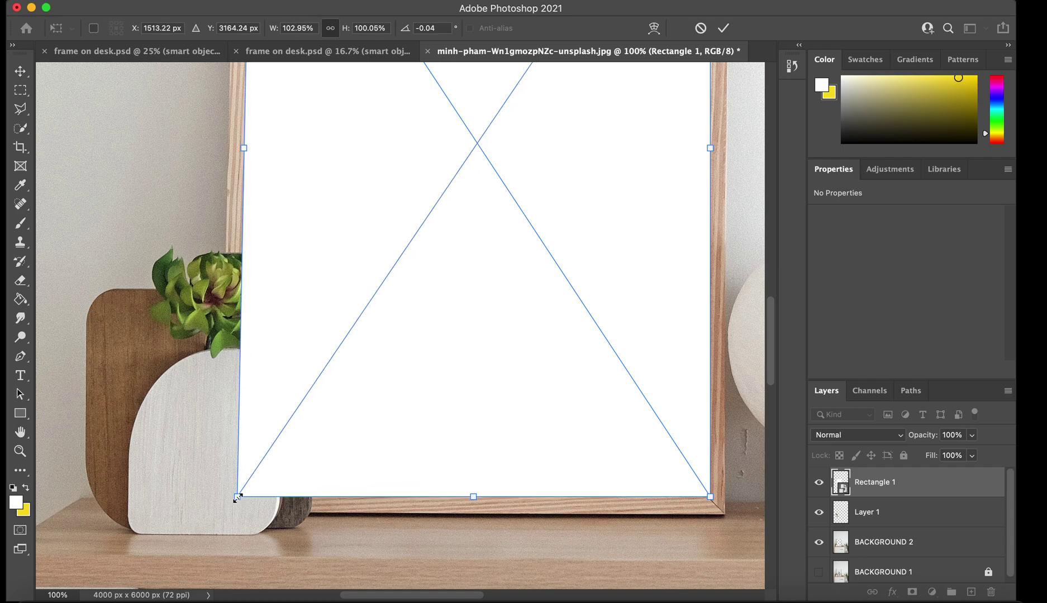
pyautogui.scroll(10, 237, 499)
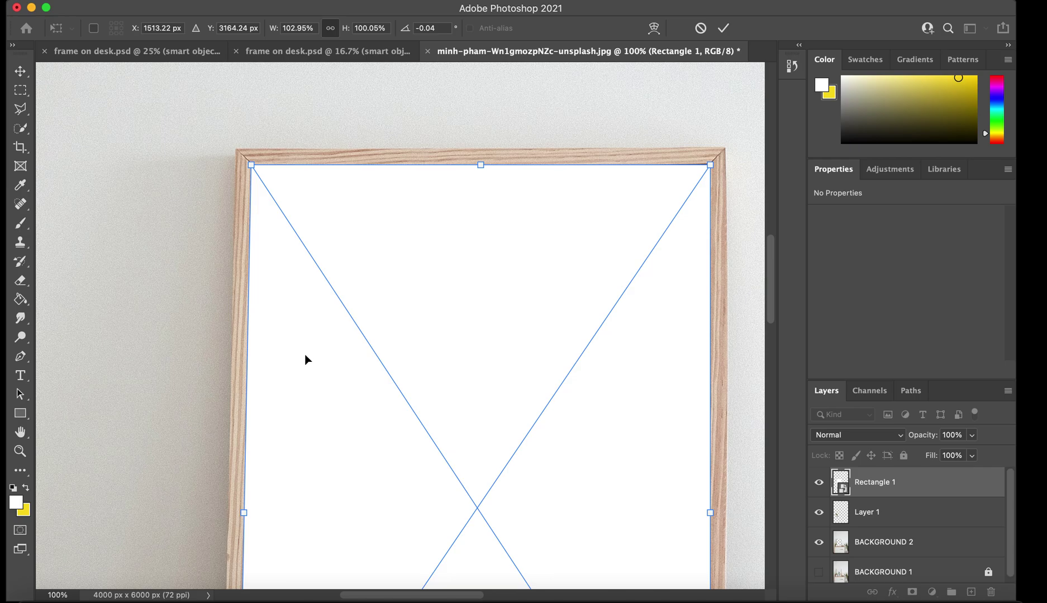
pyautogui.press('Return')
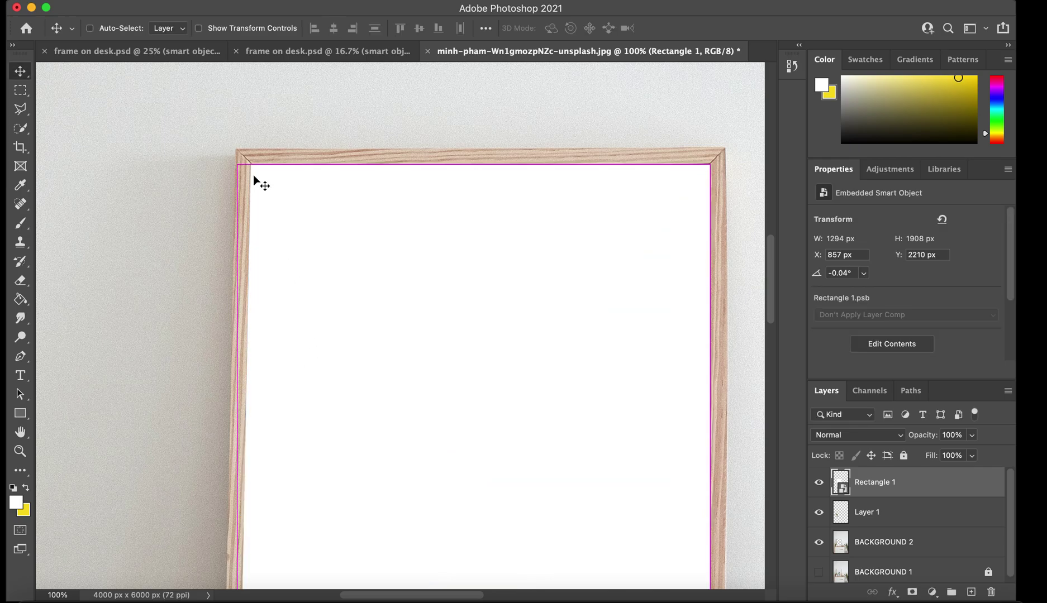
# Try to nudge the smart object's upper-left corner to line up with the frame's inner corner
pyautogui.press('super+t')
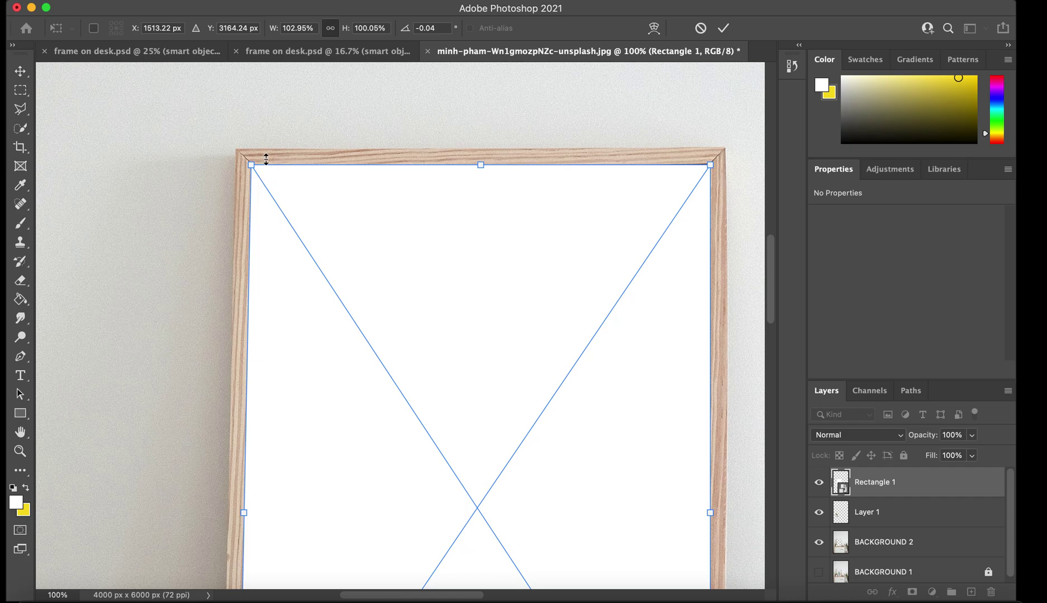
pyautogui.moveTo(254, 169); pyautogui.dragTo(252, 166)
pyautogui.moveTo(252, 169); pyautogui.dragTo(253, 169)
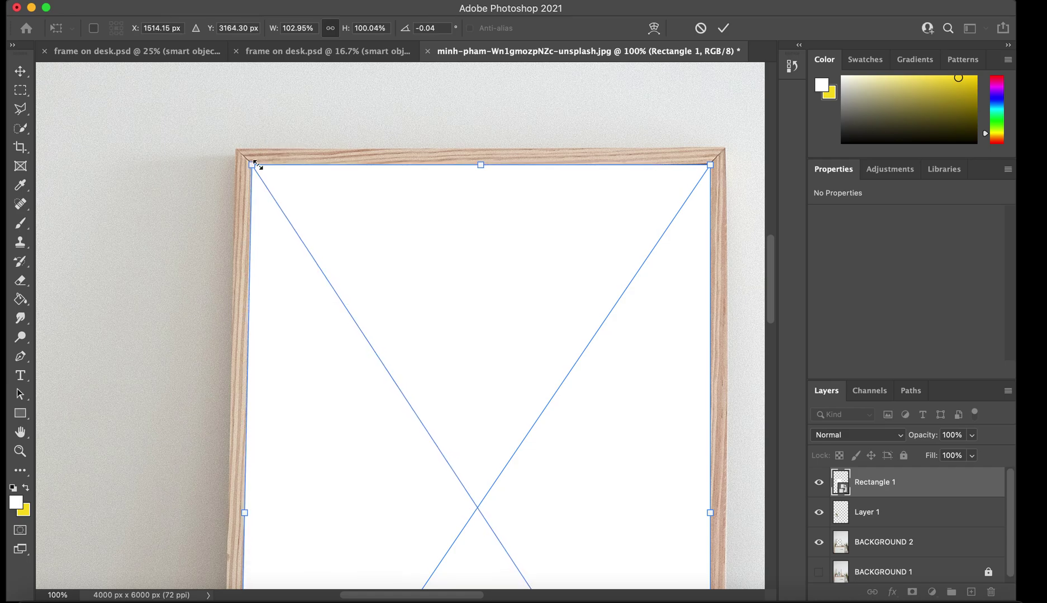
pyautogui.press('Return')
pyautogui.press('super+equal')
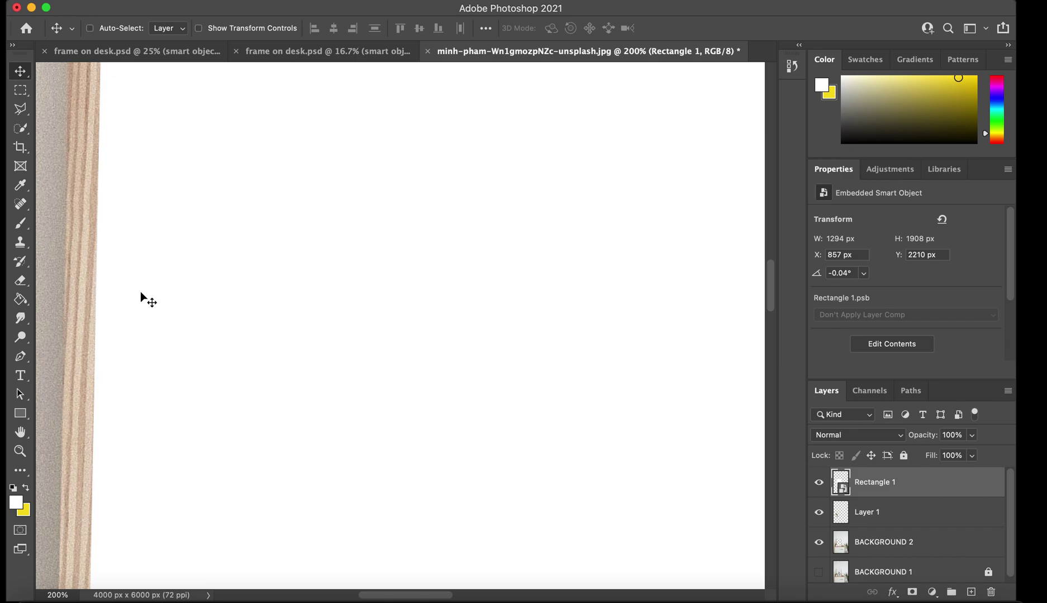
pyautogui.press('super+minus')
pyautogui.scroll(-2, 155, 263)
pyautogui.scroll(-1, 156, 265)
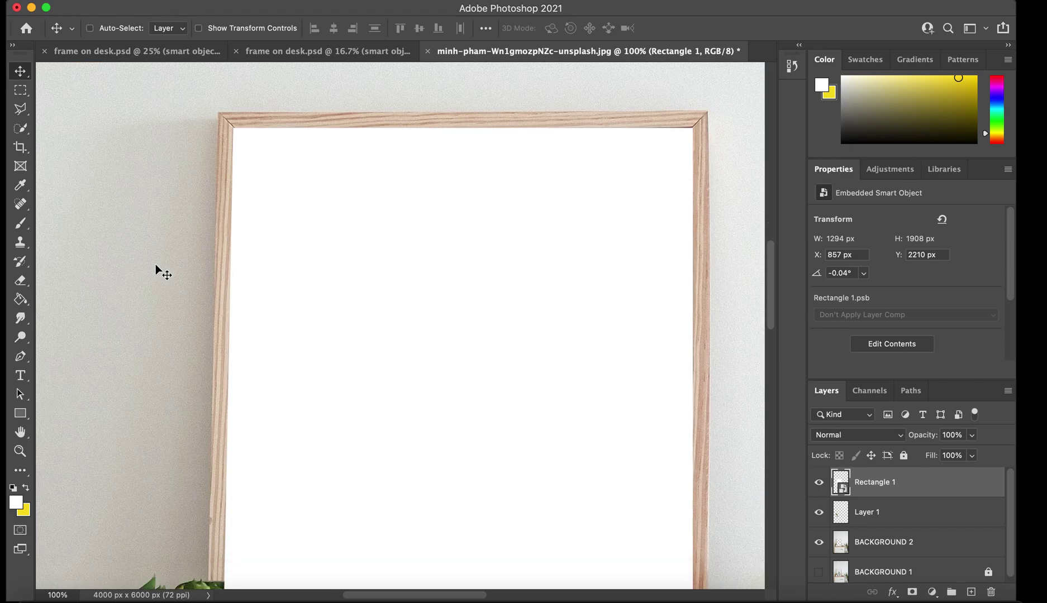
# Transform the smart object again, moving its upper-left corner exactly onto the frame's inner corner
pyautogui.press('super+t')
pyautogui.press('super+equal')
pyautogui.scroll(10, 156, 270)
pyautogui.hscroll(-10, 179, 263)
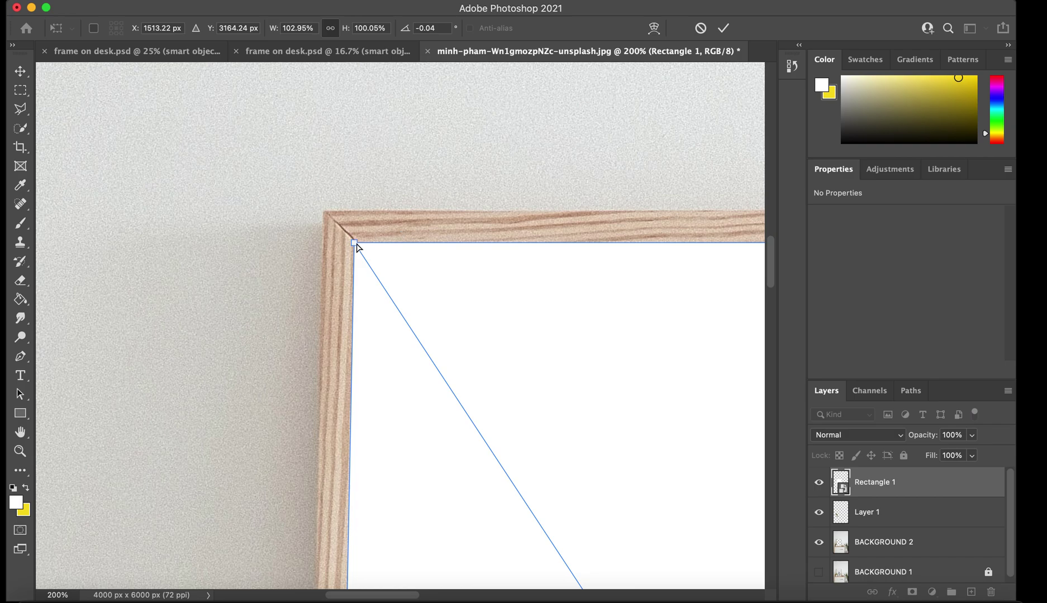
pyautogui.moveTo(358, 249); pyautogui.dragTo(355, 243)
pyautogui.press('Return')
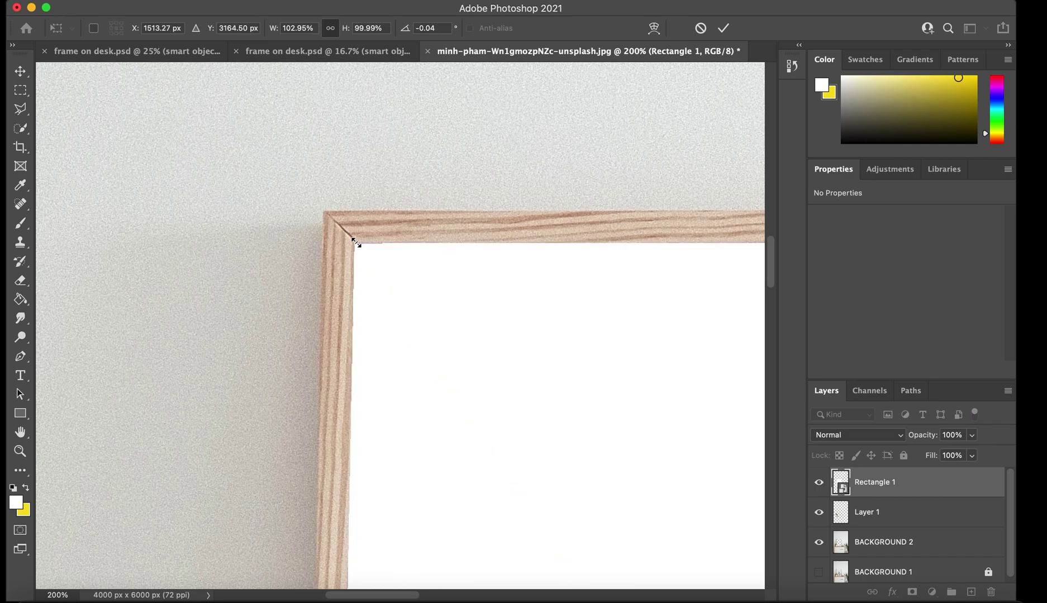
# Move Layer 1 above Rectangle 1 in the layer stack to place the vase in front of the white smart object
pyautogui.press('super+minus')
pyautogui.press('super+minus')
pyautogui.scroll(-10, 356, 244)
pyautogui.hscroll(8, 356, 243)
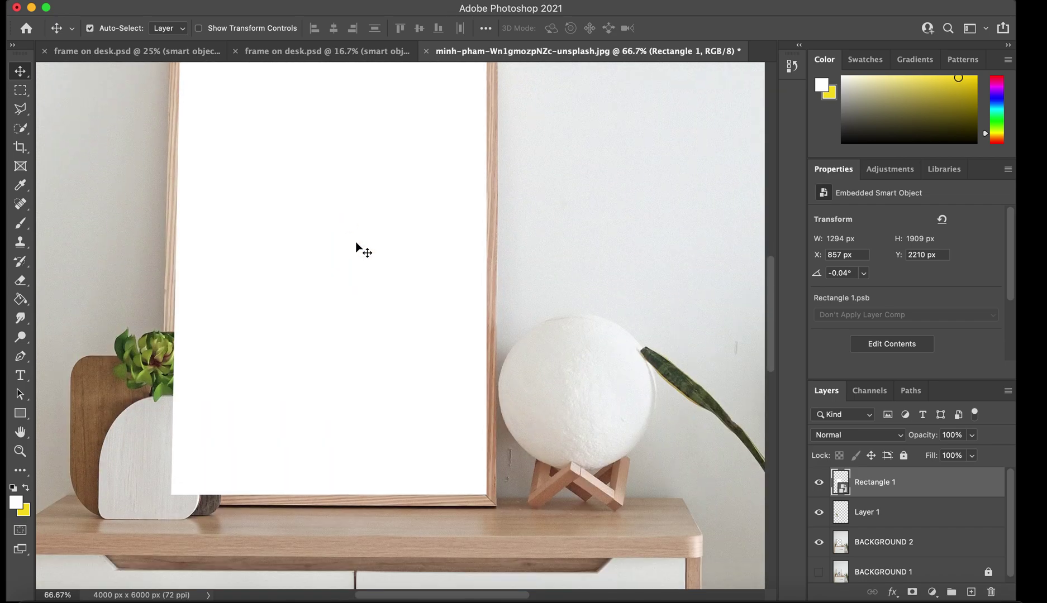
pyautogui.press('super+minus')
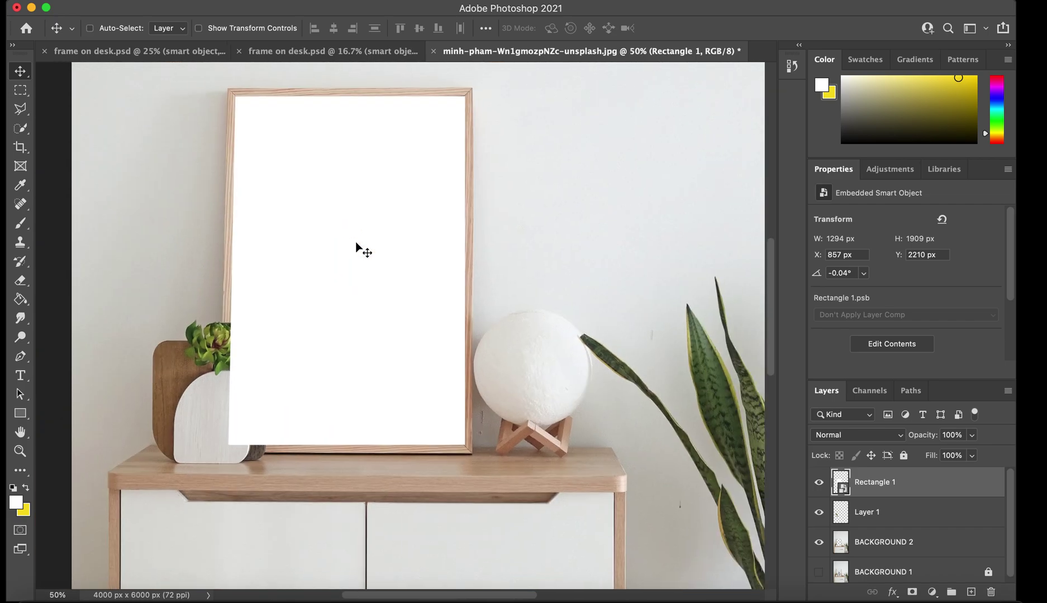
pyautogui.press('super+minus')
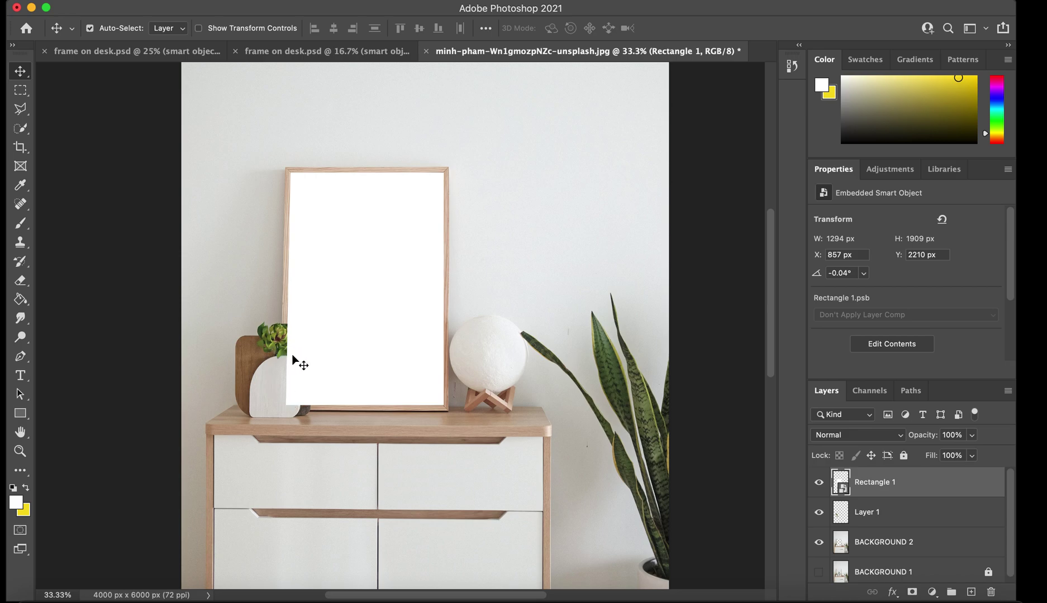
pyautogui.click(882, 517)
pyautogui.doubleClick(883, 517)
pyautogui.doubleClick(927, 514)
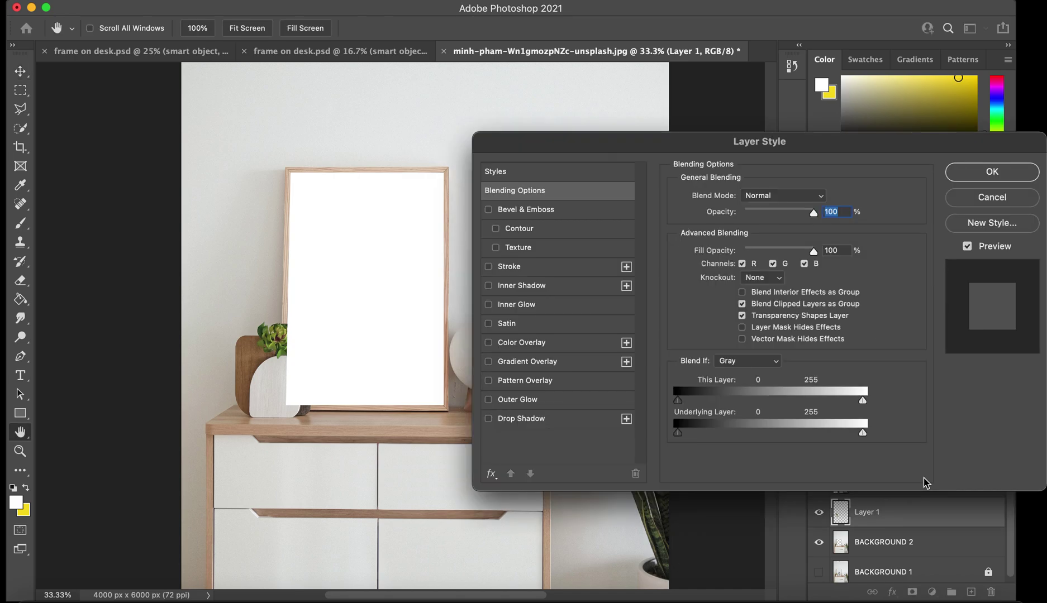
pyautogui.click(998, 198)
pyautogui.moveTo(921, 520); pyautogui.dragTo(917, 475)
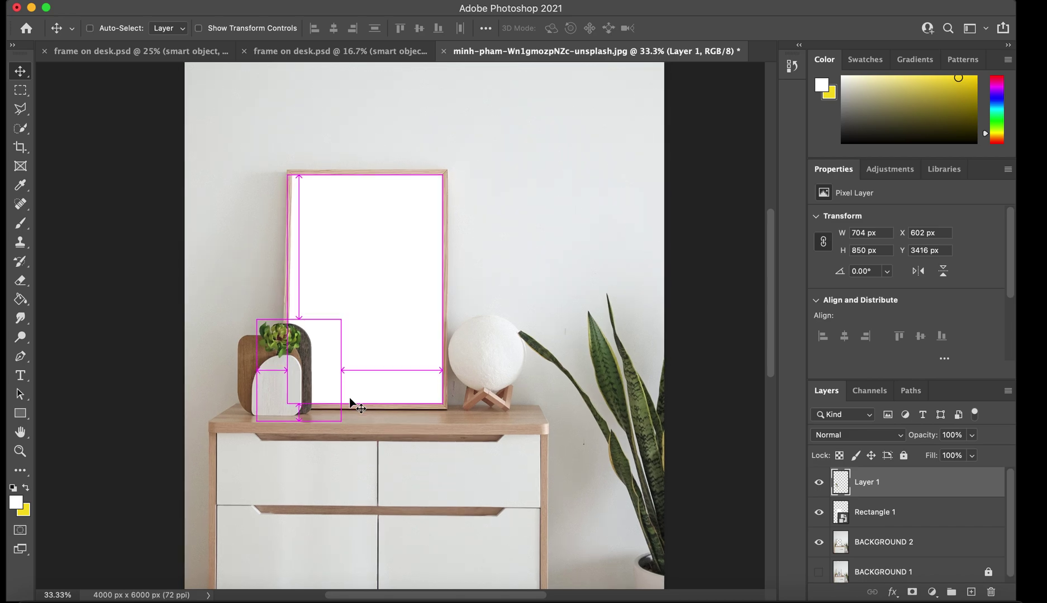
# Rename the Rectangle 1 layer as smart object and give it a green colour label
pyautogui.press('super+minus')
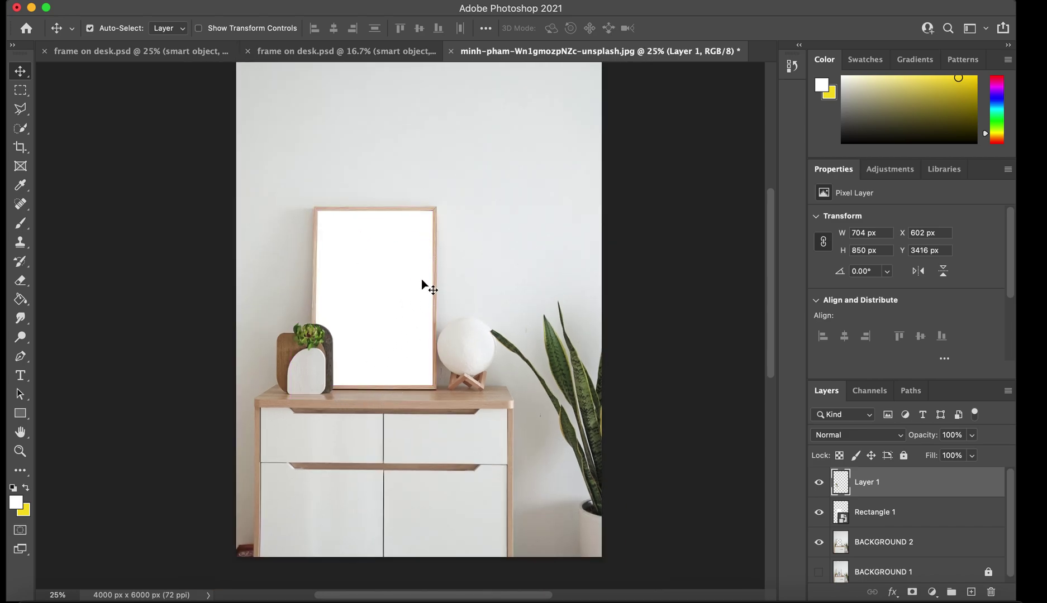
pyautogui.press('super+plus')
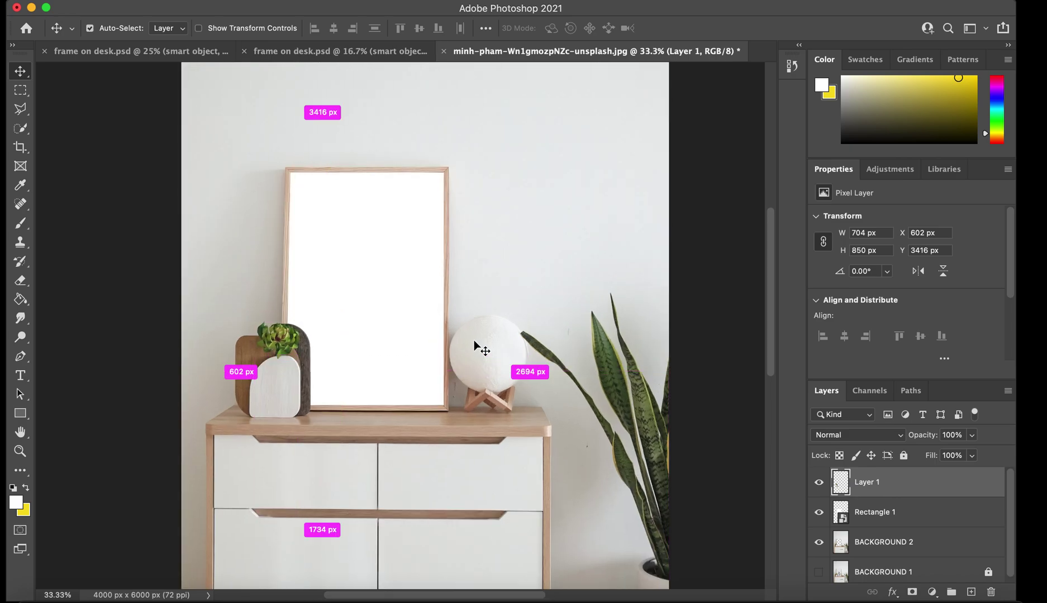
pyautogui.press('super+plus')
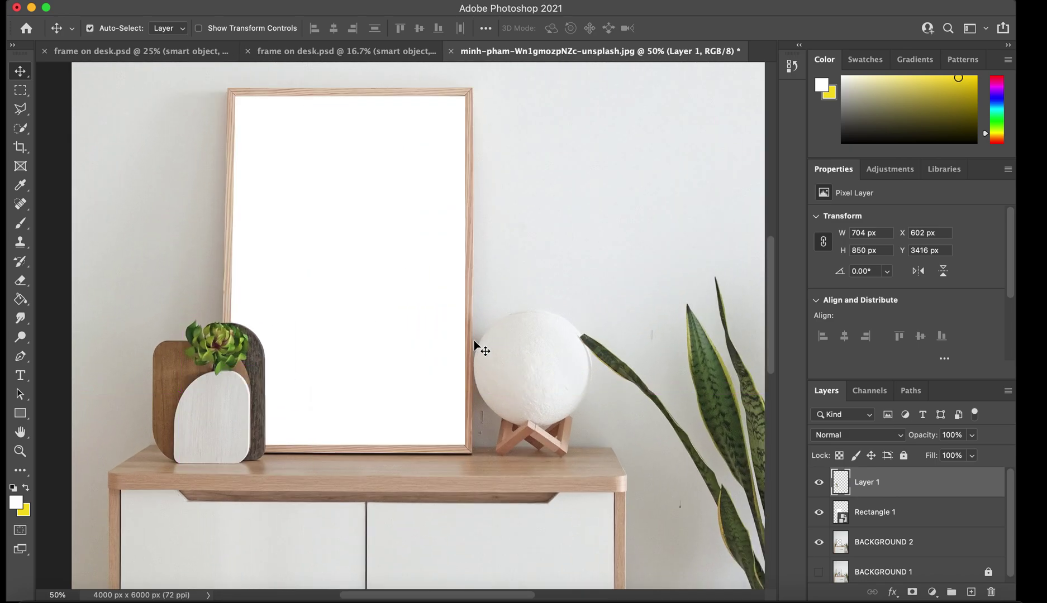
pyautogui.click(893, 518)
pyautogui.doubleClick(893, 518)
pyautogui.write('sma')
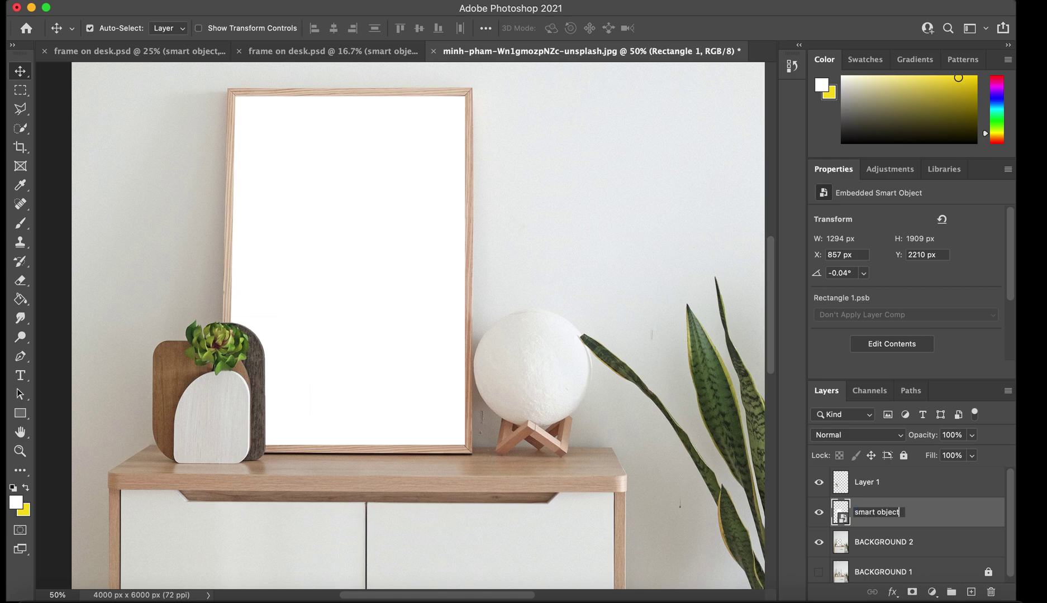
pyautogui.write('rt object')
pyautogui.press('Return')
pyautogui.rightClick(948, 515)
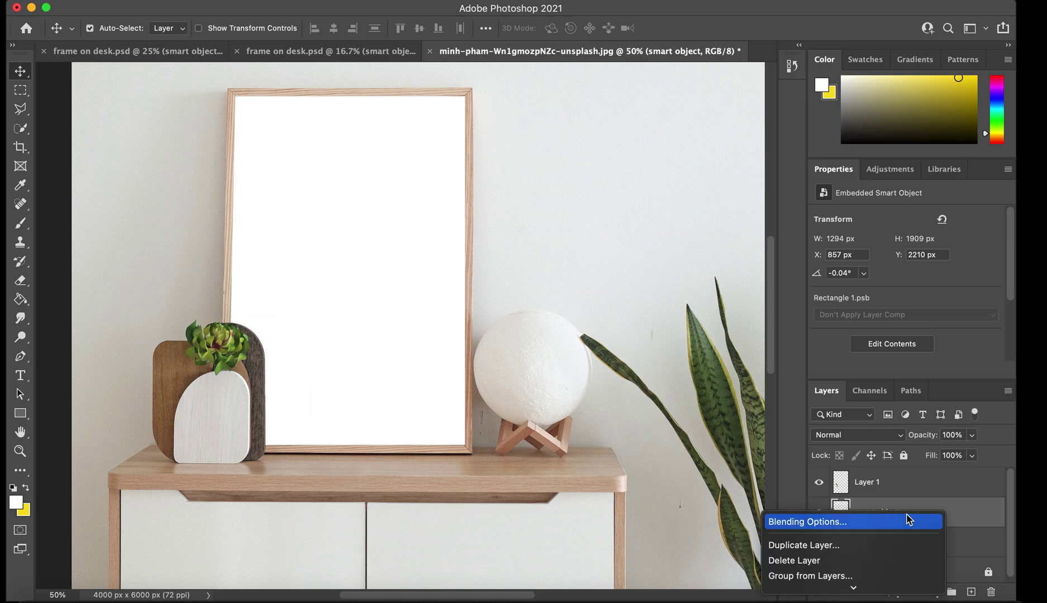
pyautogui.scroll(-10, 909, 520)
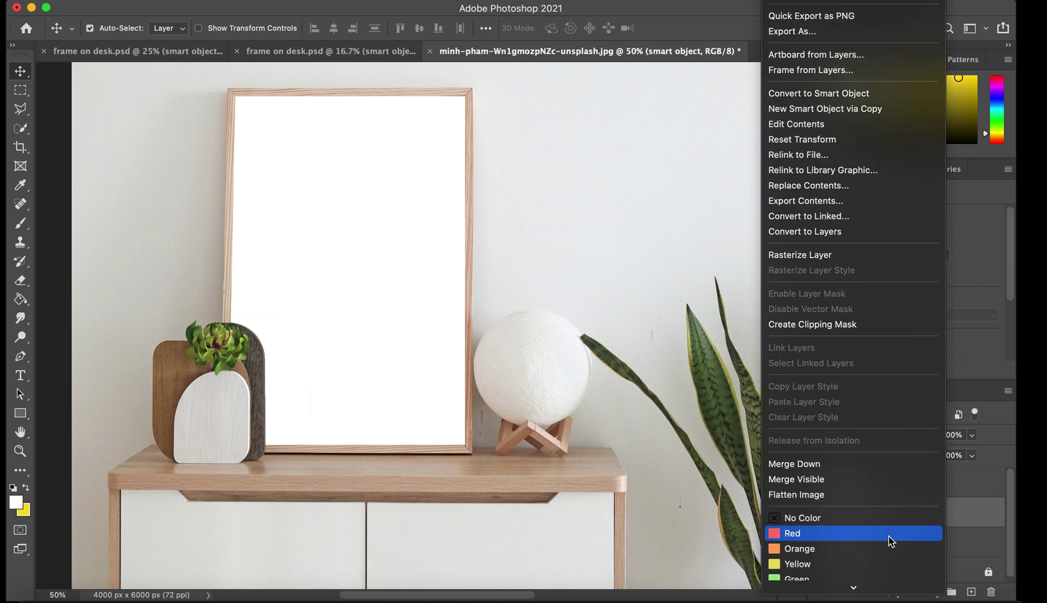
pyautogui.click(825, 484)
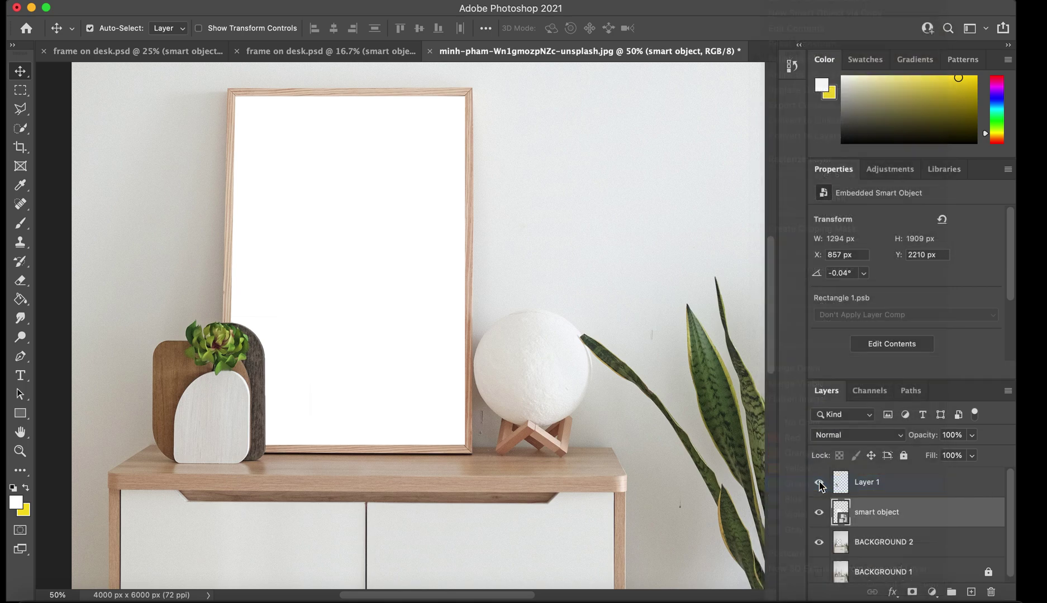
# Open the contents of the smart object layer for editing
pyautogui.scroll(-3, 748, 521)
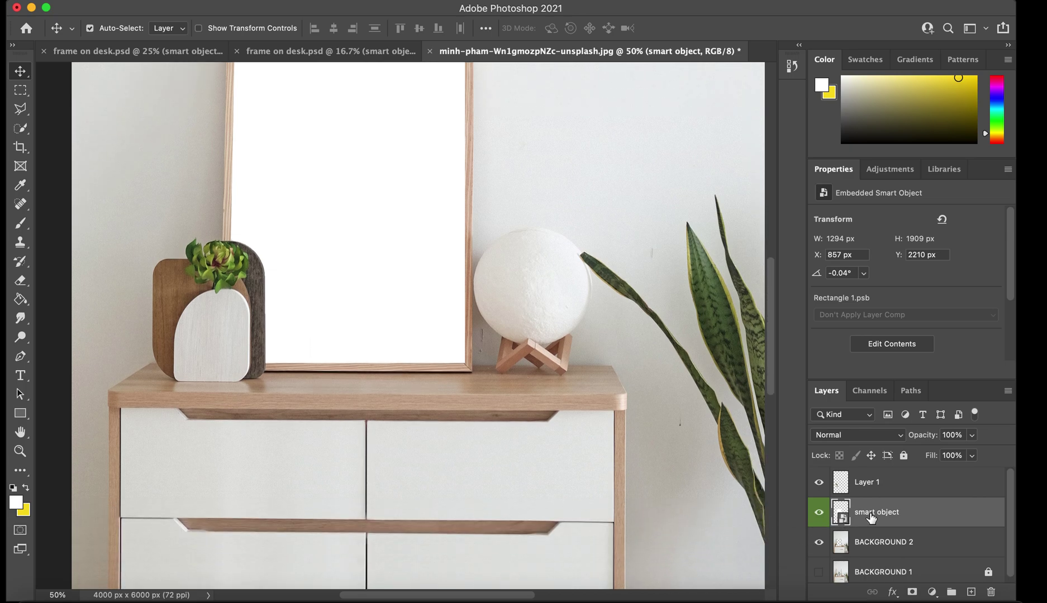
pyautogui.press('super+minus')
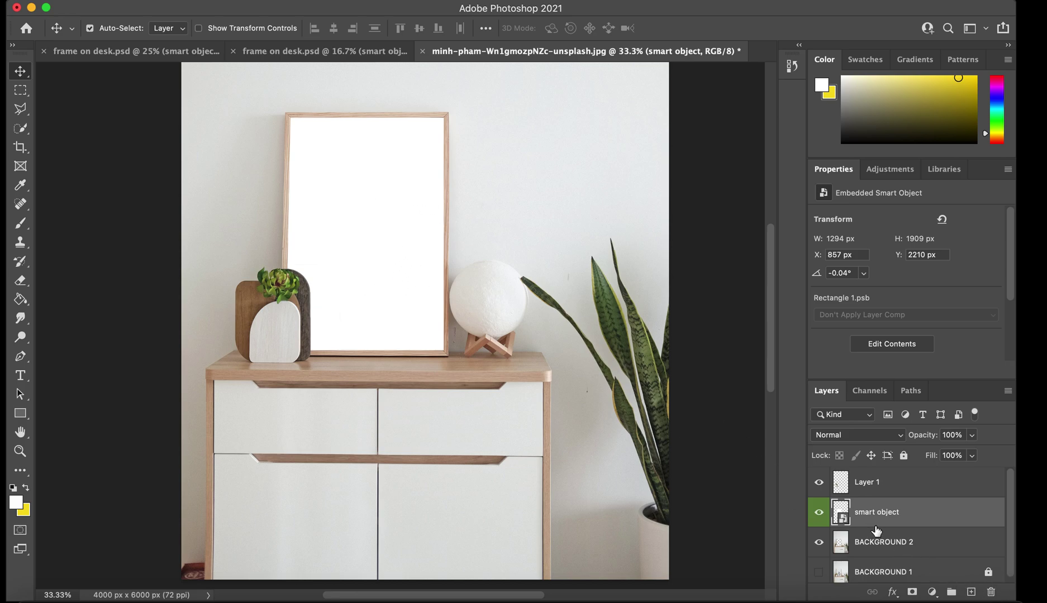
pyautogui.doubleClick(840, 514)
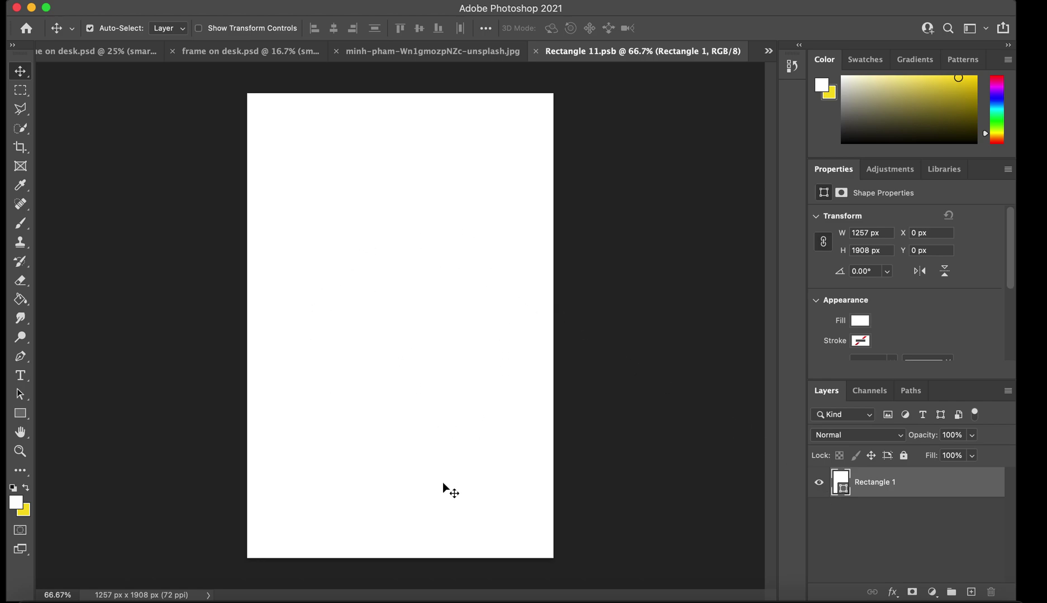
# Switch to Illustrator and copy the yellow lips artwork from the Untitled-1 document
pyautogui.click(479, 598)
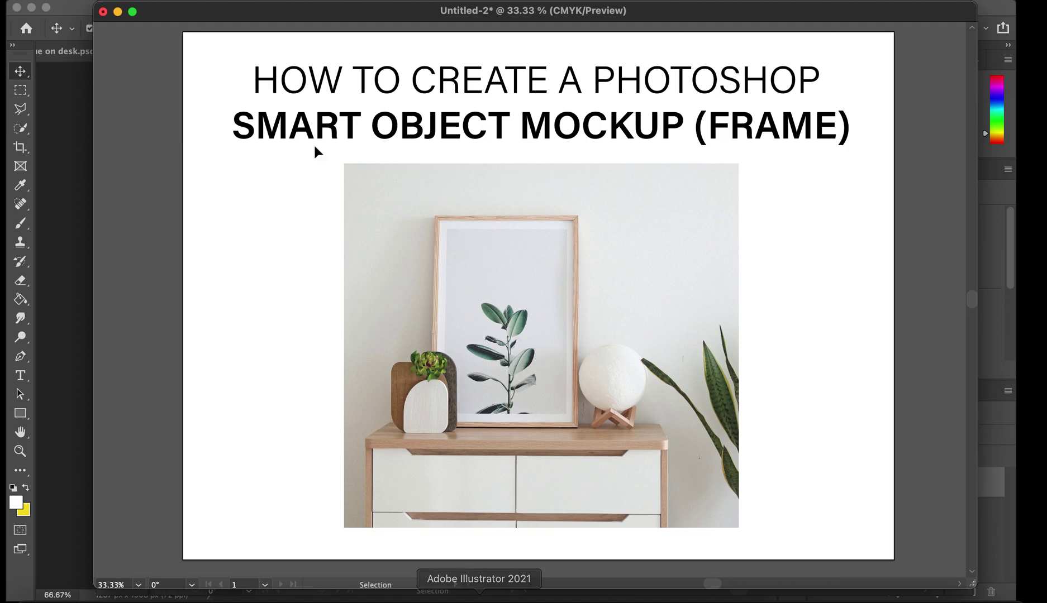
pyautogui.click(118, 12)
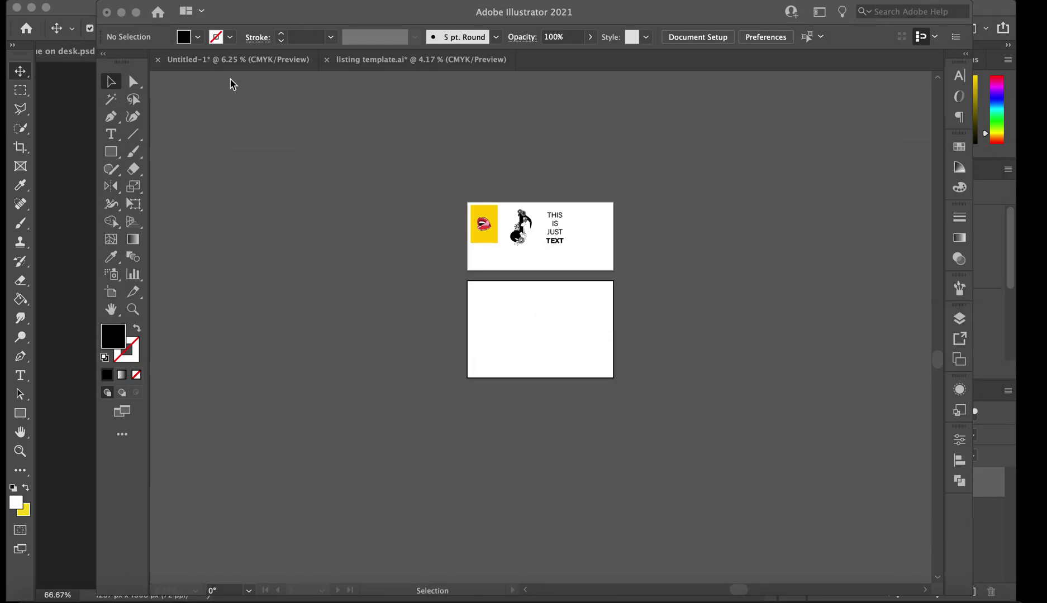
pyautogui.press('super+equal')
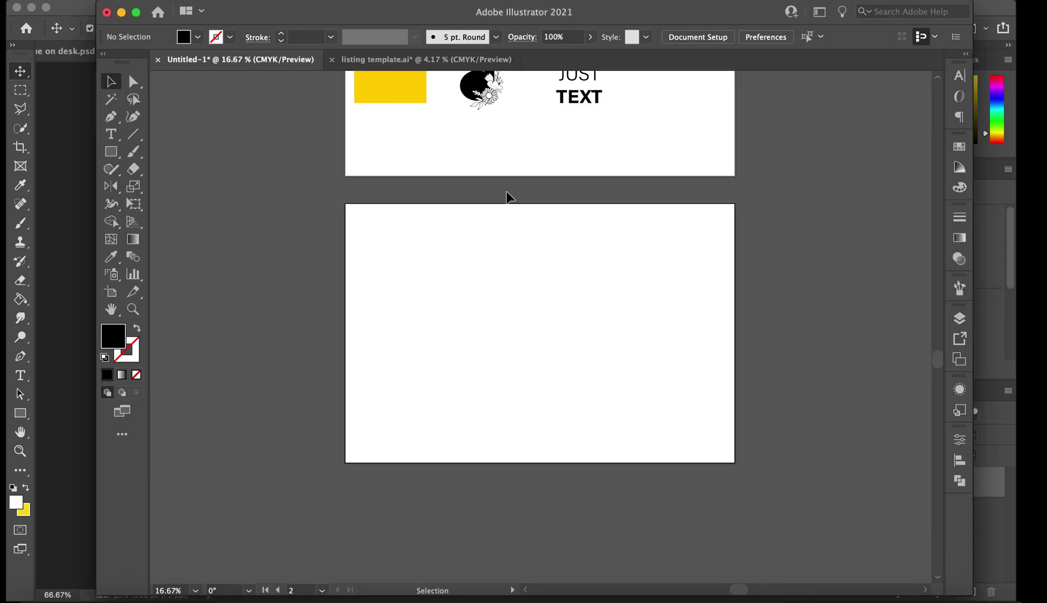
pyautogui.scroll(5, 507, 195)
pyautogui.press('super+equal')
pyautogui.press('super+equal')
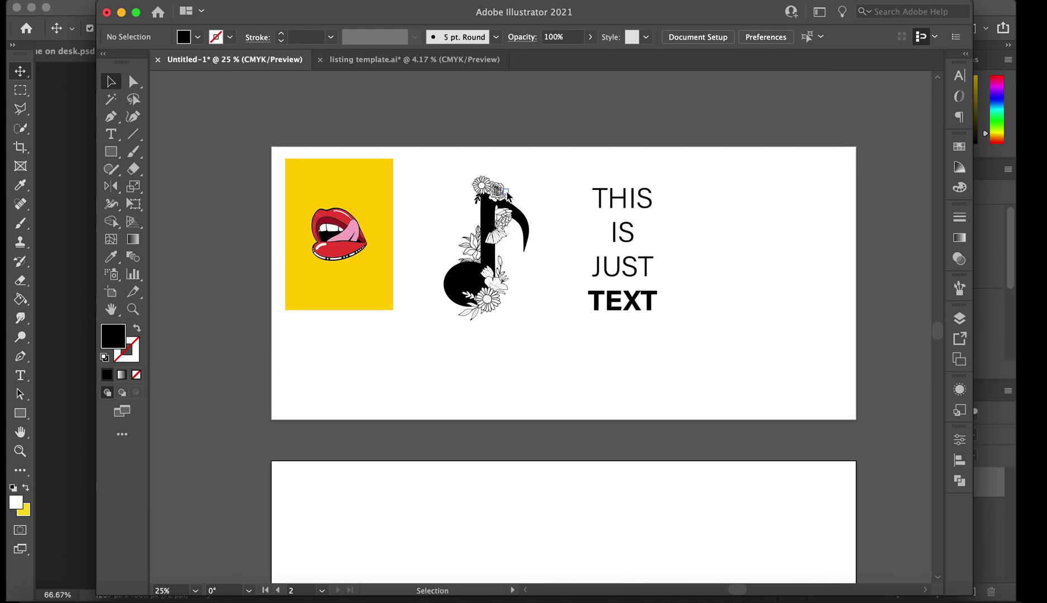
pyautogui.click(365, 275)
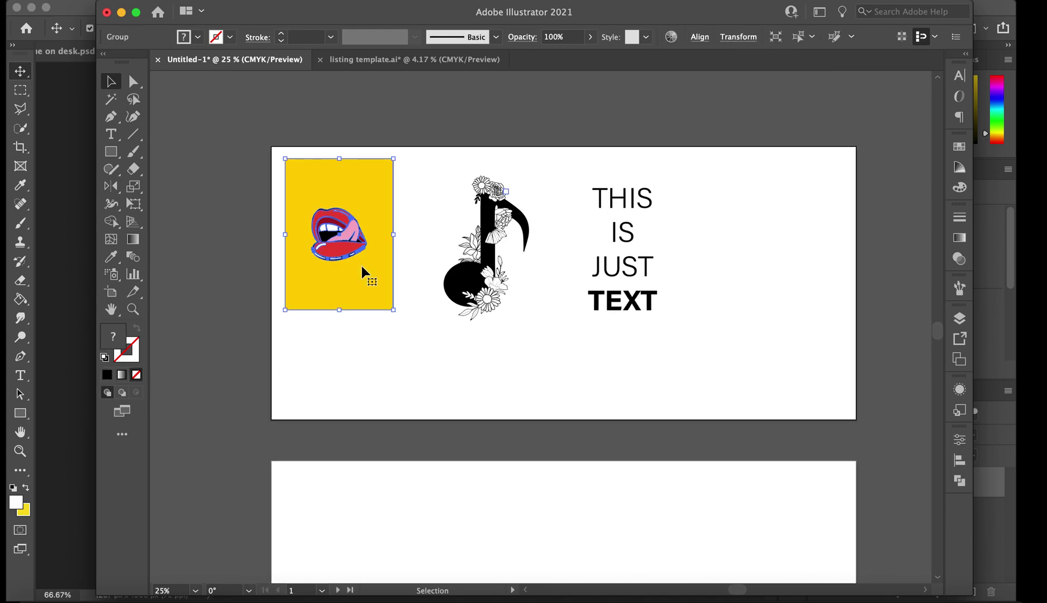
# Switch back to Photoshop and paste the lips artwork into Rectangle 11.psb as a Smart Object
pyautogui.click(77, 338)
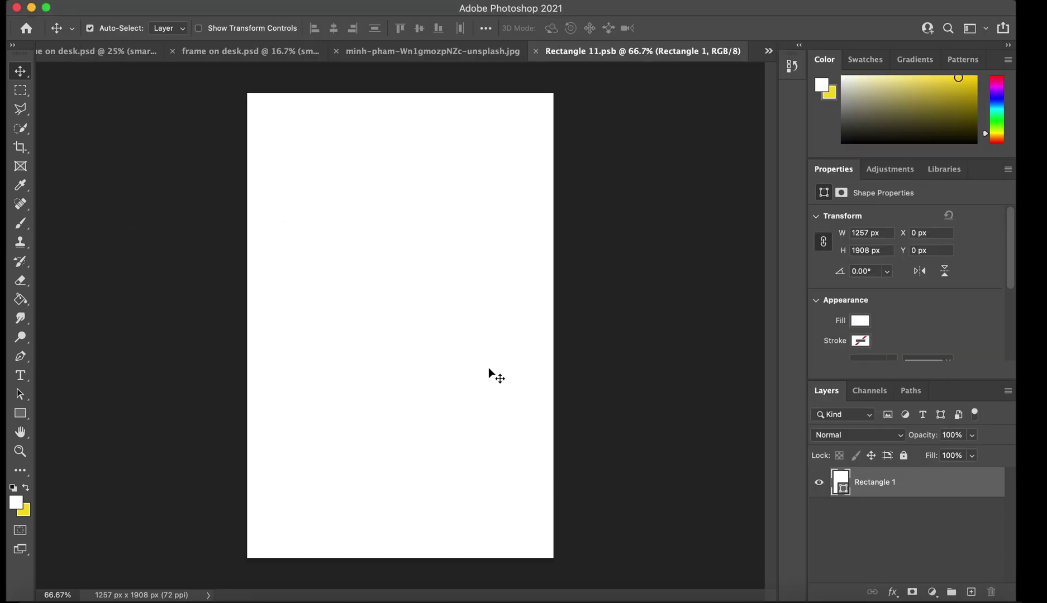
pyautogui.press('super+v')
pyautogui.click(481, 258)
pyautogui.click(595, 253)
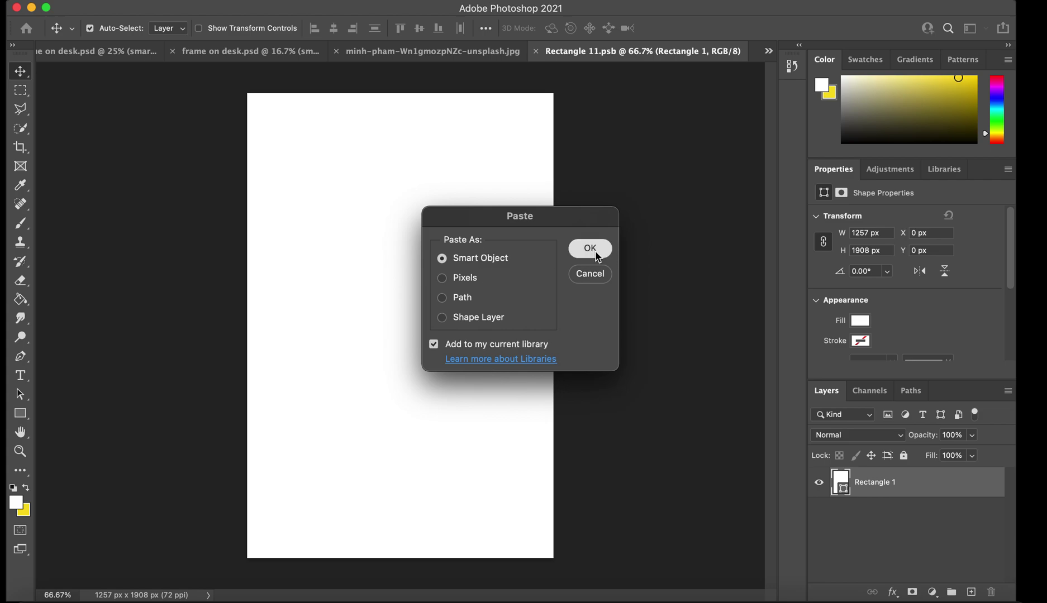
# Enlarge the pasted artwork to about 1411 by 1977 px to cover the canvas, and save and close the smart object contents
pyautogui.moveTo(444, 268); pyautogui.dragTo(596, 100)
pyautogui.press('Return')
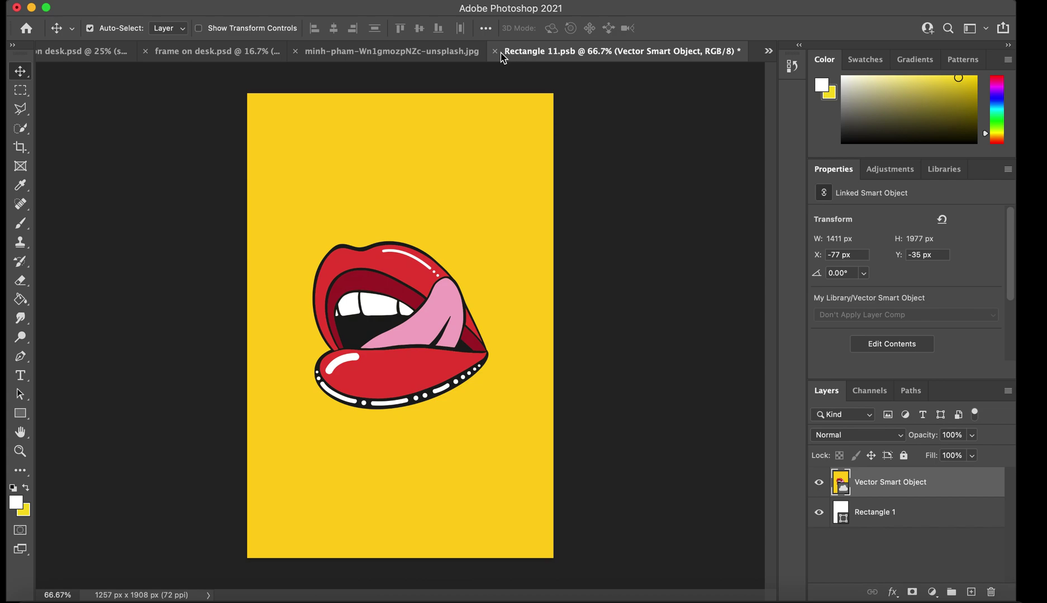
pyautogui.click(494, 51)
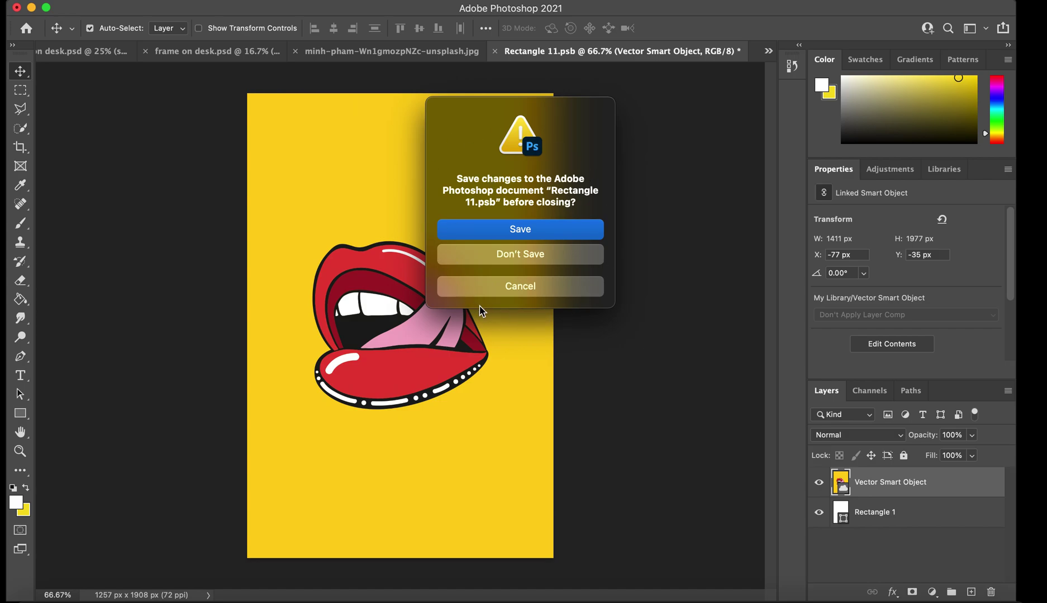
pyautogui.click(523, 232)
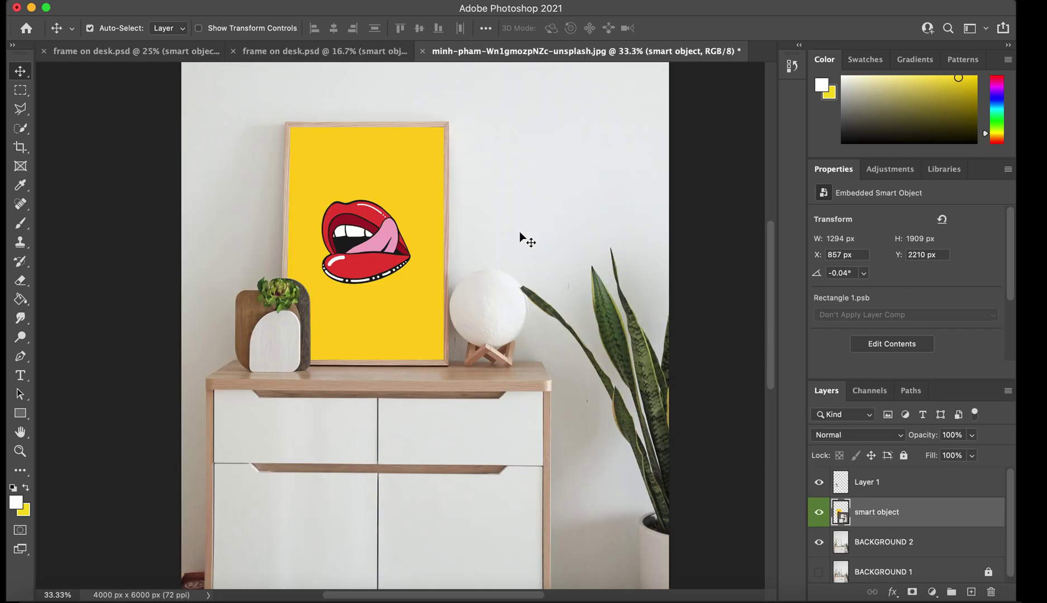
# Examine how the yellow artwork fits along the frame's inner edges and behind the vase, up close and in the whole mockup
pyautogui.press('super+minus')
pyautogui.press('super+minus')
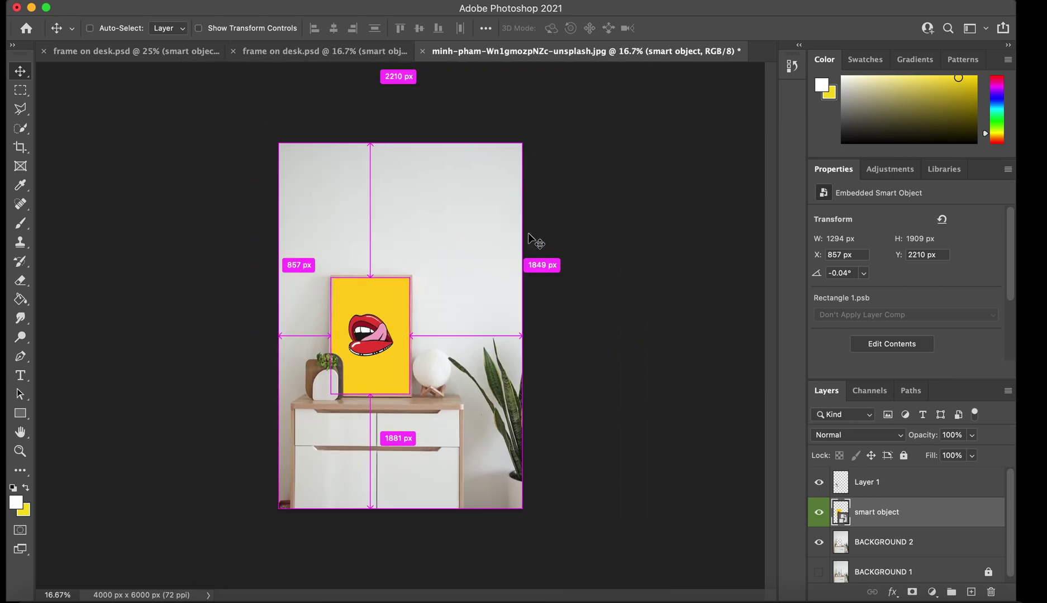
pyautogui.press('super+plus')
pyautogui.press('super+plus')
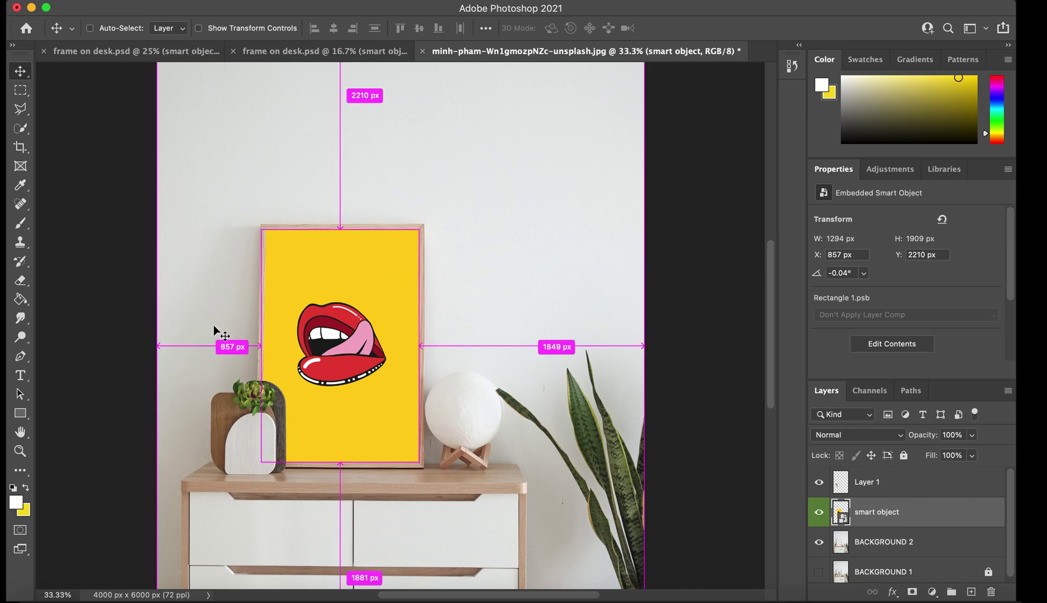
pyautogui.press('super+plus')
pyautogui.press('super+plus')
pyautogui.press('super+plus')
pyautogui.press('super+plus')
pyautogui.scroll(10, 356, 344)
pyautogui.hscroll(-4, 357, 343)
pyautogui.hscroll(-5, 356, 344)
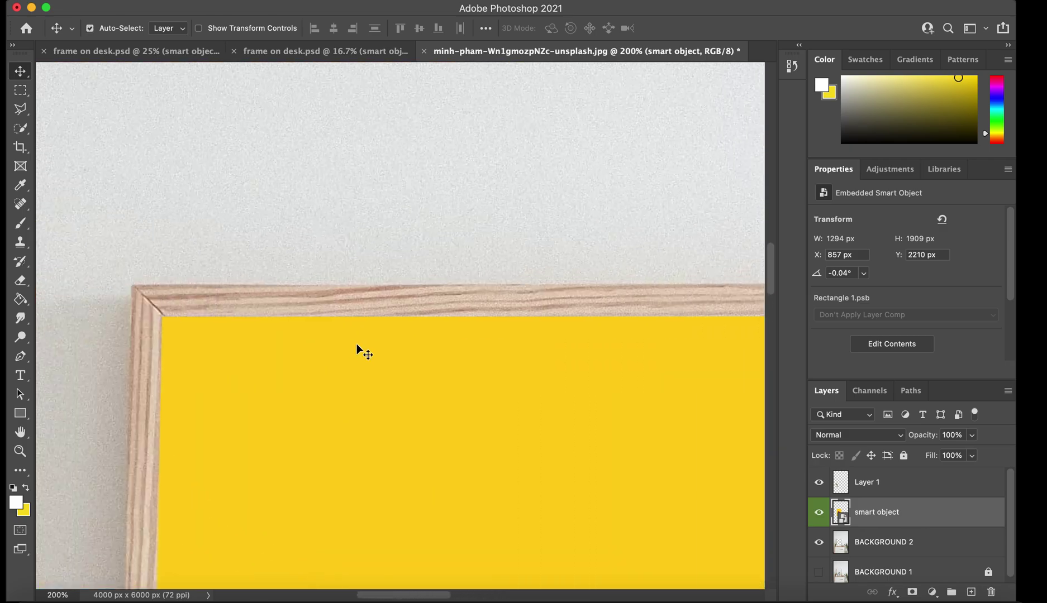
pyautogui.scroll(-8, 356, 343)
pyautogui.scroll(-10, 356, 344)
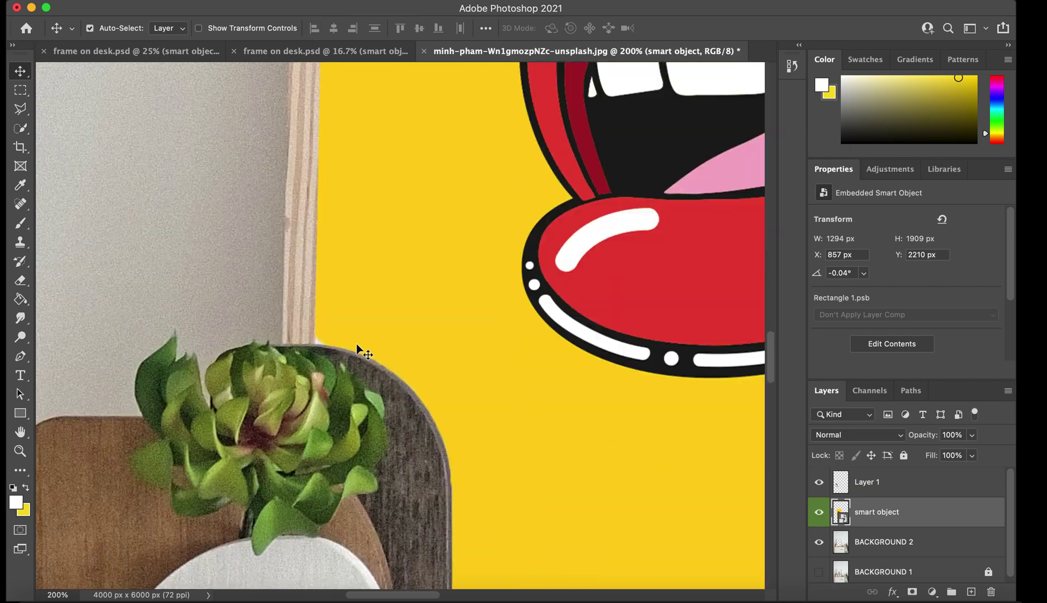
pyautogui.scroll(10, 357, 347)
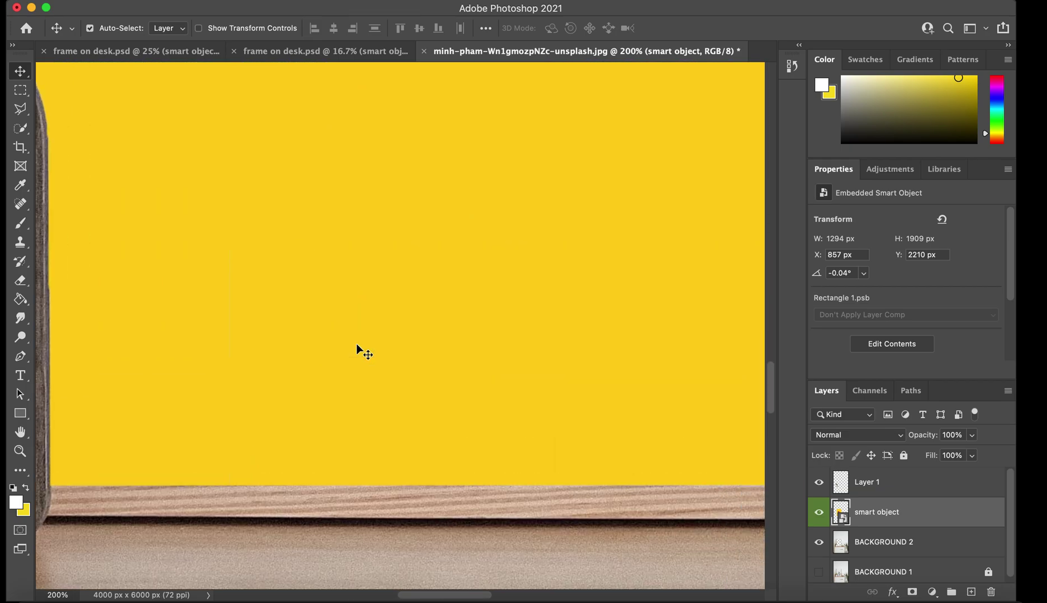
pyautogui.hscroll(5, 357, 348)
pyautogui.scroll(-5, 356, 343)
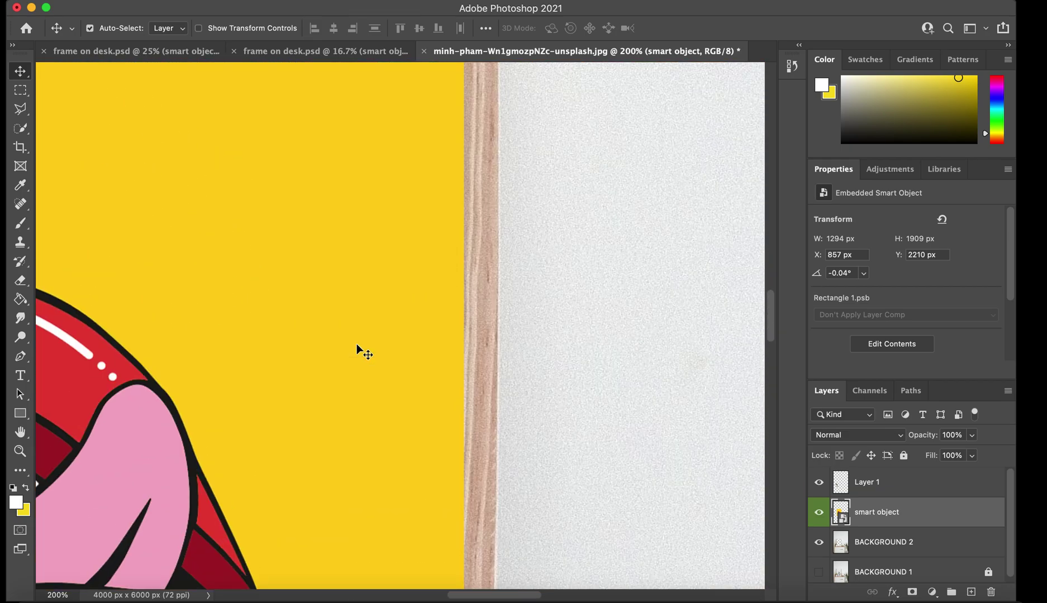
pyautogui.scroll(-1, 356, 343)
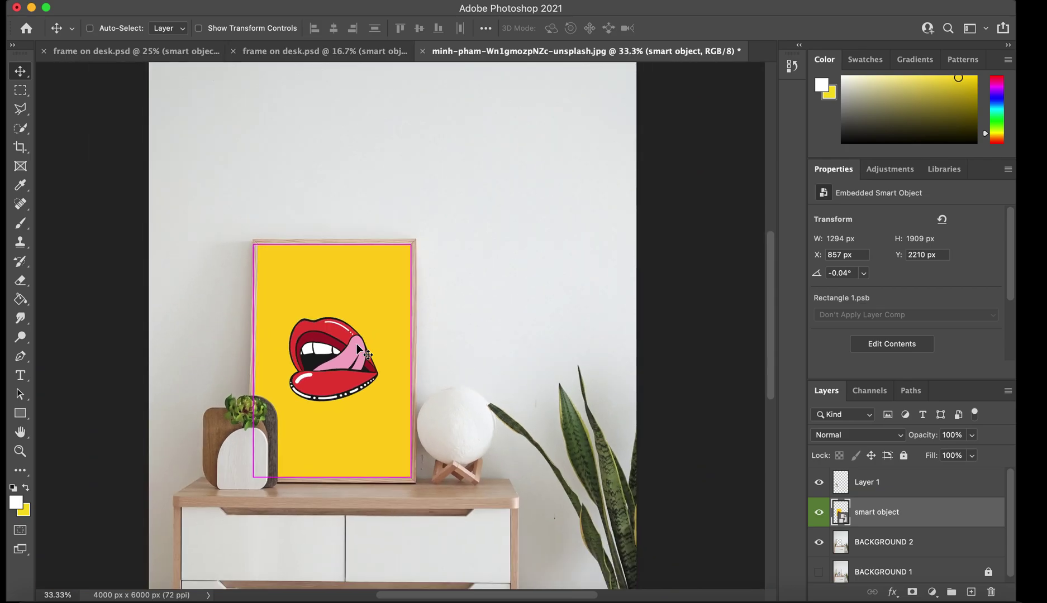
pyautogui.scroll(-1, 356, 343)
pyautogui.scroll(-5, 525, 435)
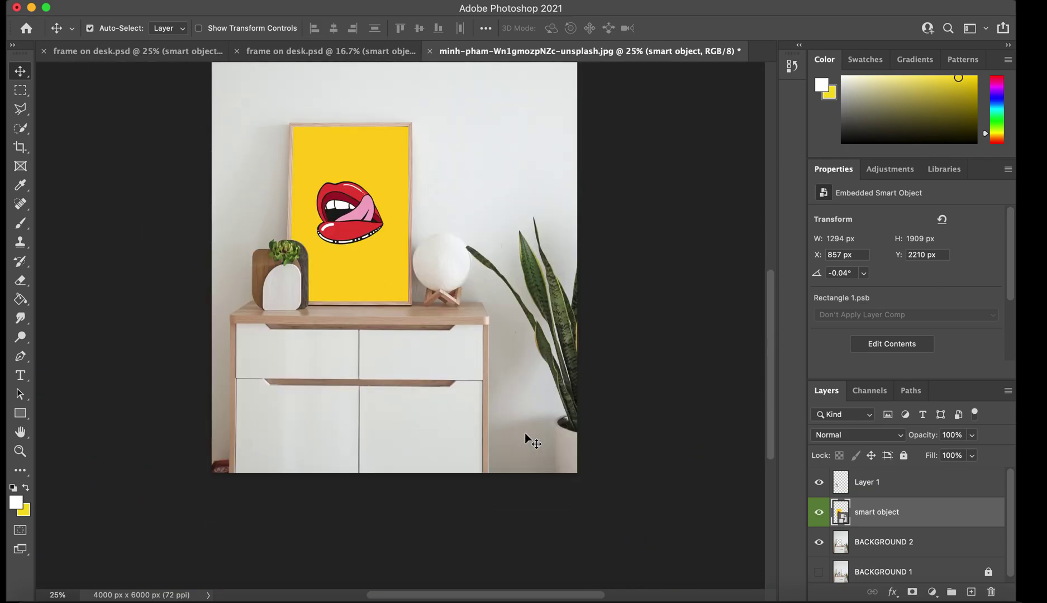
pyautogui.scroll(2, 525, 434)
pyautogui.press('super')
pyautogui.press('super+equal')
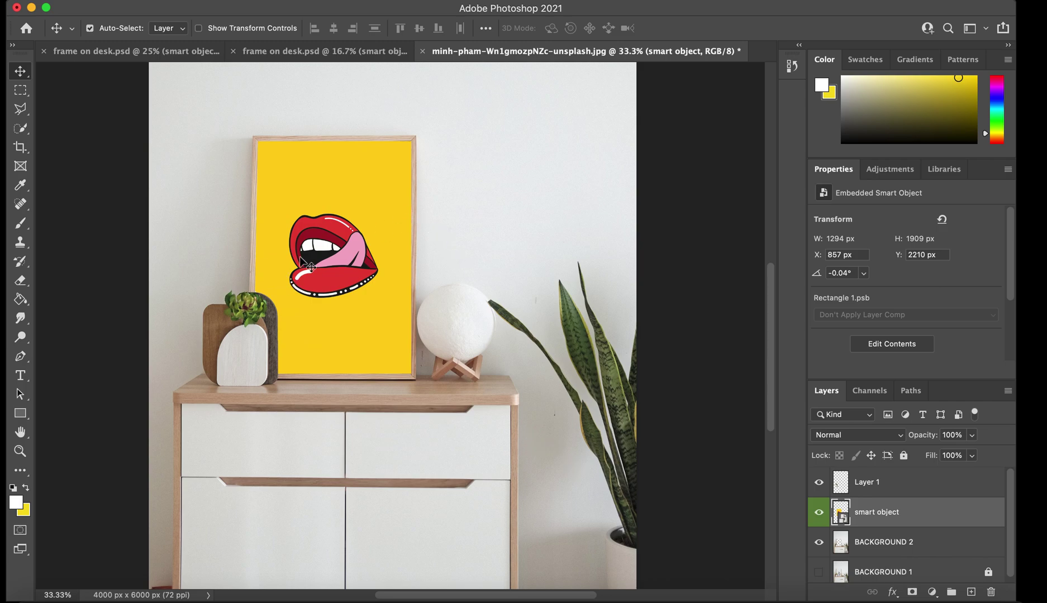
# Add a new layer above Layer 1 and name it highlight
pyautogui.click(970, 592)
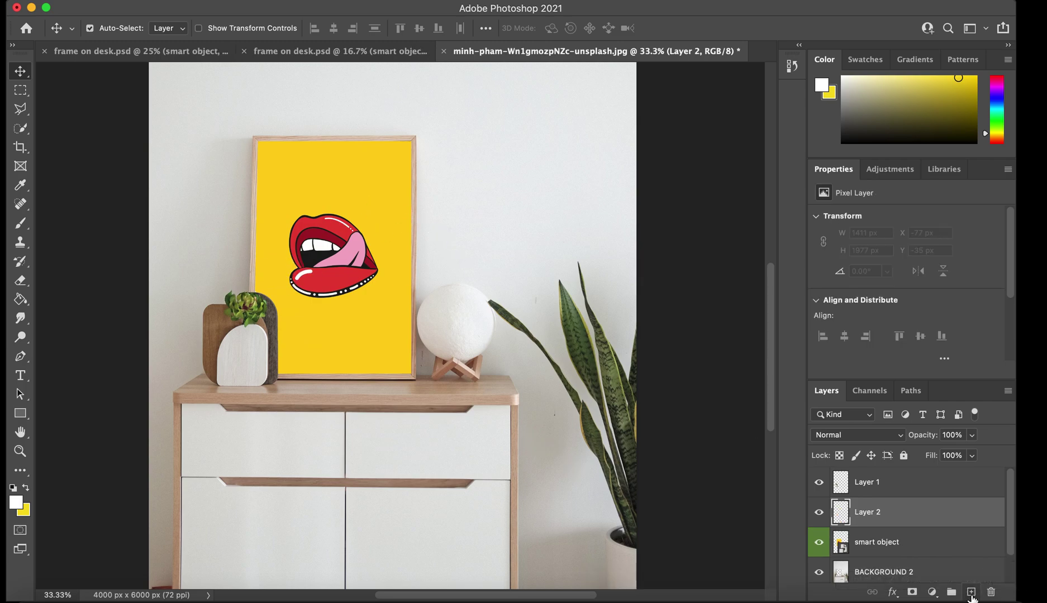
pyautogui.moveTo(915, 512); pyautogui.dragTo(907, 478)
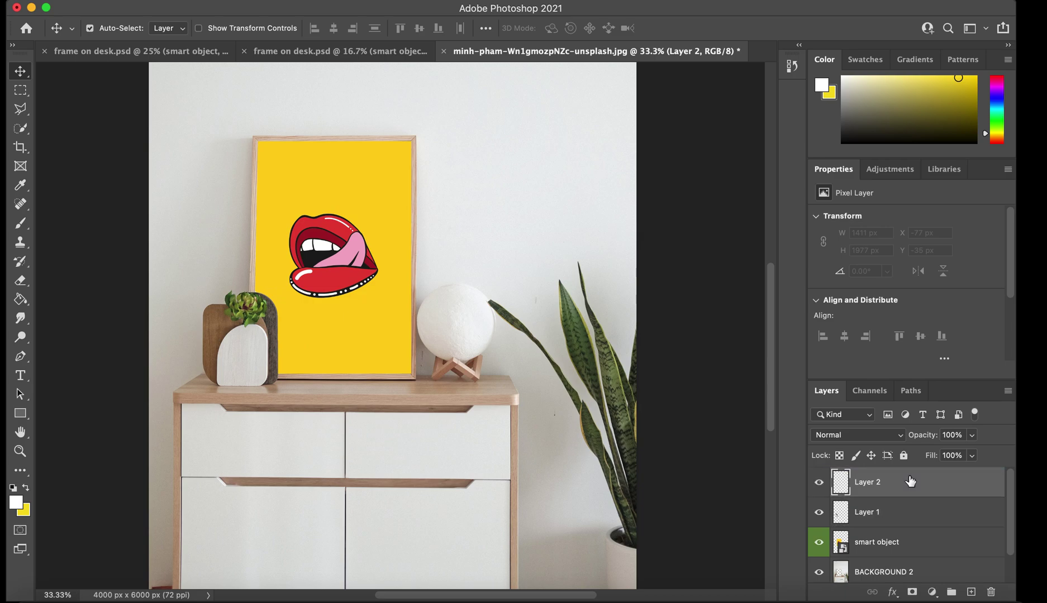
pyautogui.doubleClick(877, 483)
pyautogui.write('hih')
pyautogui.write('hlight')
pyautogui.press('Return')
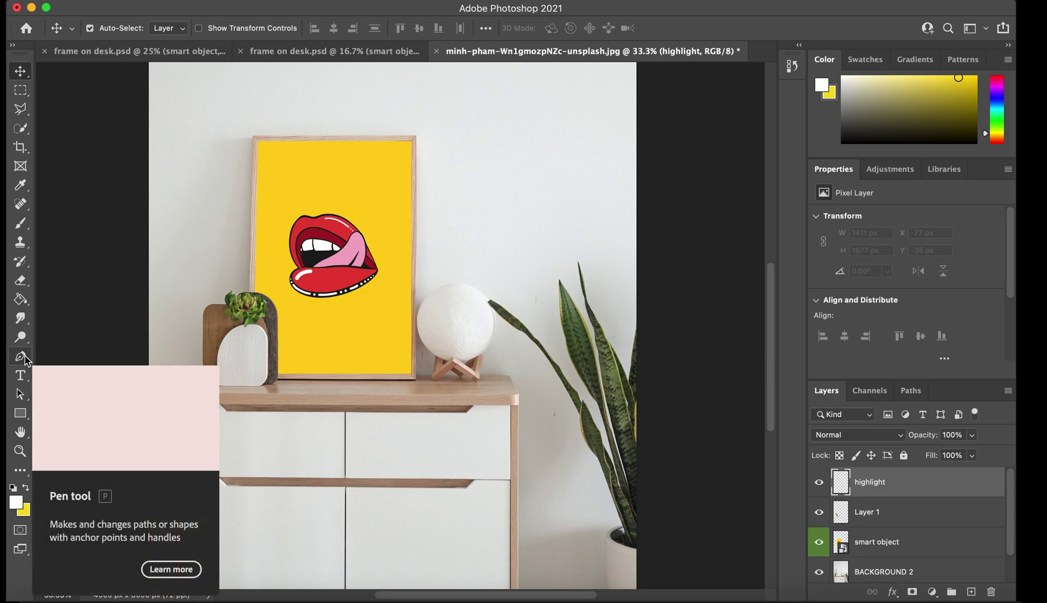
# Paint a white diagonal stroke about 972 by 673 px across the lips artwork on the highlight layer with a 175 px brush
pyautogui.press('b')
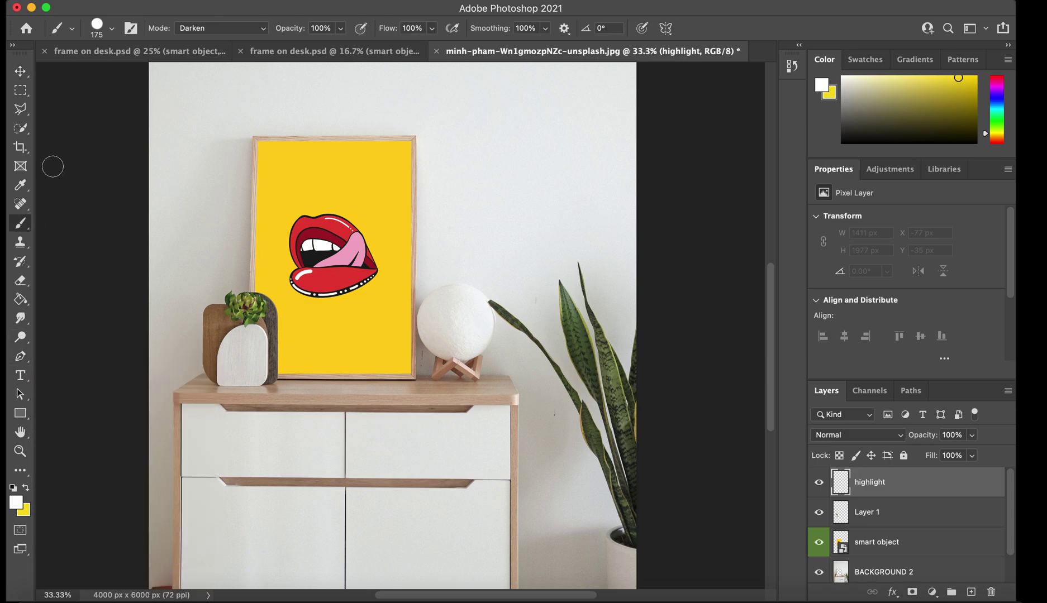
pyautogui.press(']')
pyautogui.press(']')
pyautogui.press(']')
pyautogui.press('[')
pyautogui.press('[')
pyautogui.press('[')
pyautogui.moveTo(271, 276); pyautogui.dragTo(376, 211)
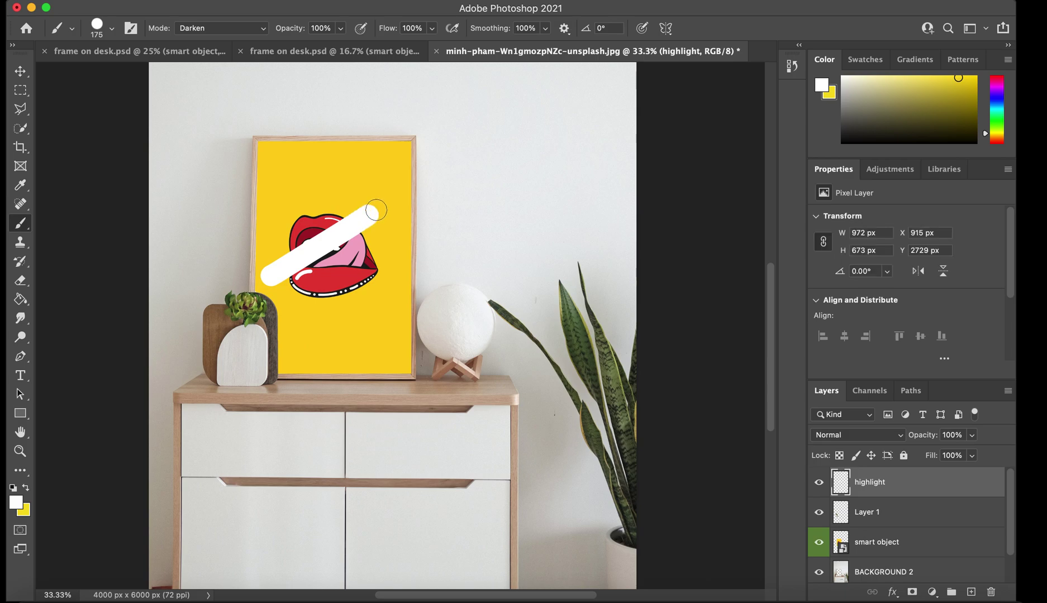
# Set the highlight layer's opacity to 30% and its fill to 60%
pyautogui.click(16, 73)
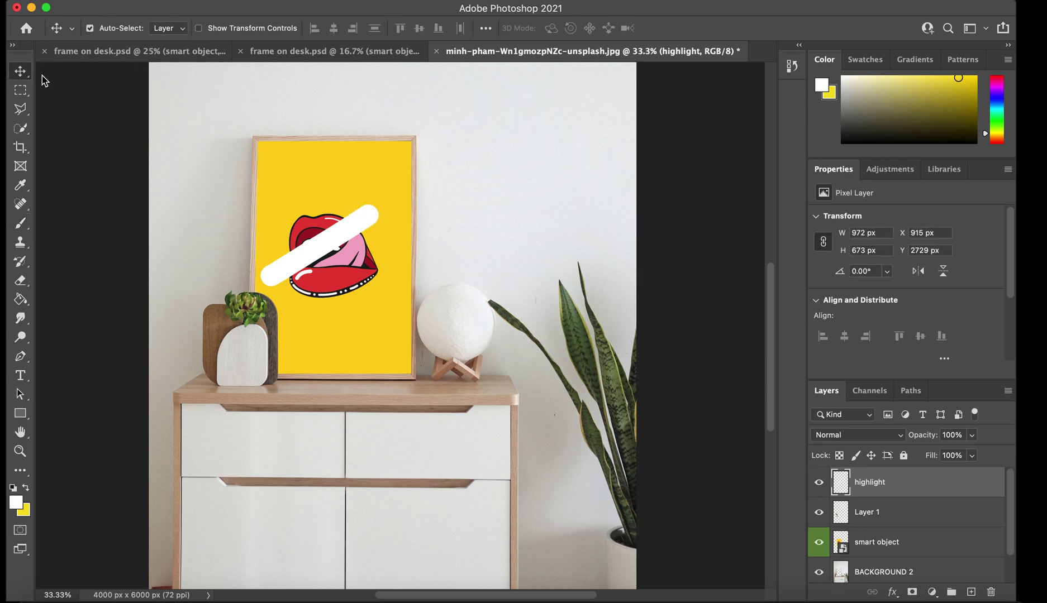
pyautogui.click(899, 437)
pyautogui.click(972, 435)
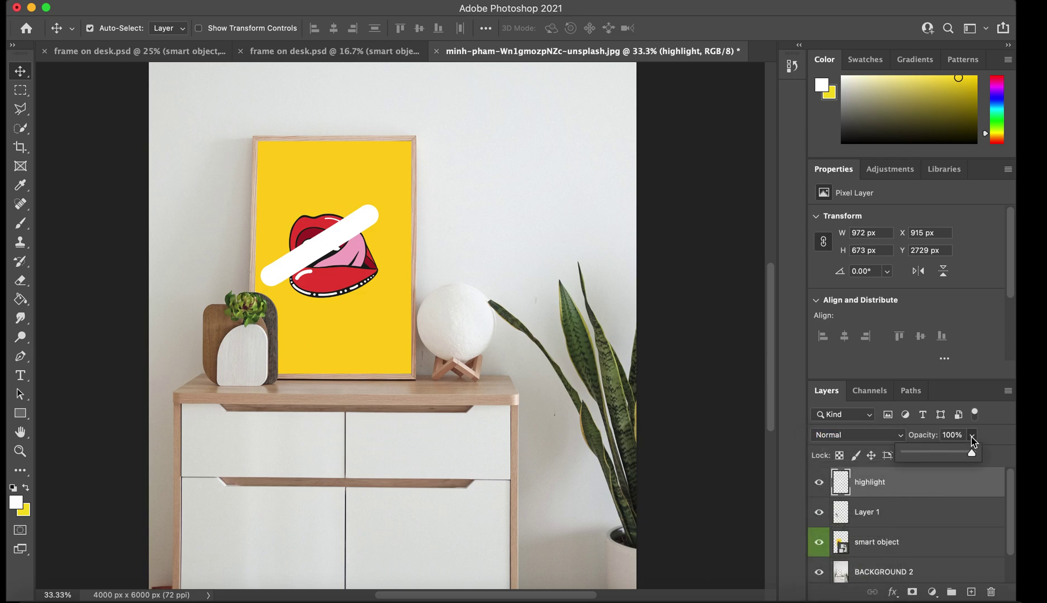
pyautogui.moveTo(947, 455); pyautogui.dragTo(925, 457)
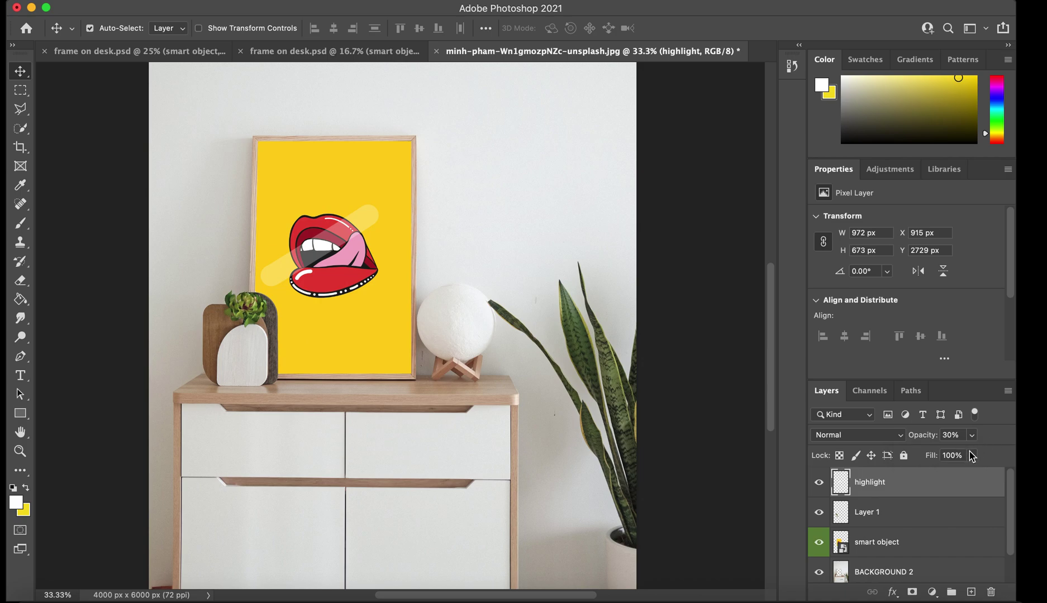
pyautogui.click(972, 455)
pyautogui.moveTo(971, 473); pyautogui.dragTo(939, 474)
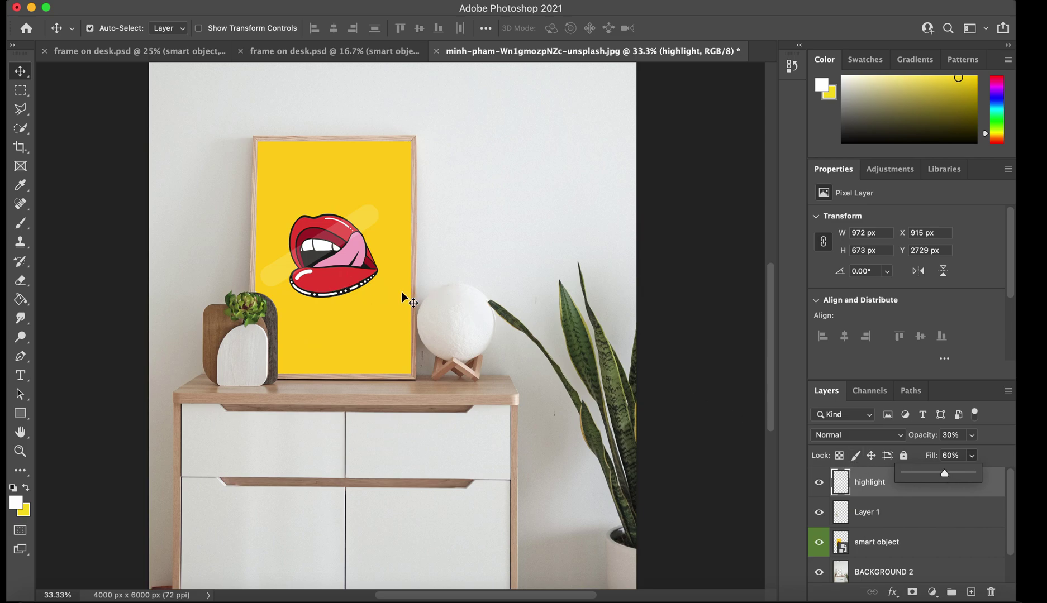
# Set the highlight layer's blend mode to Lighten
pyautogui.click(888, 433)
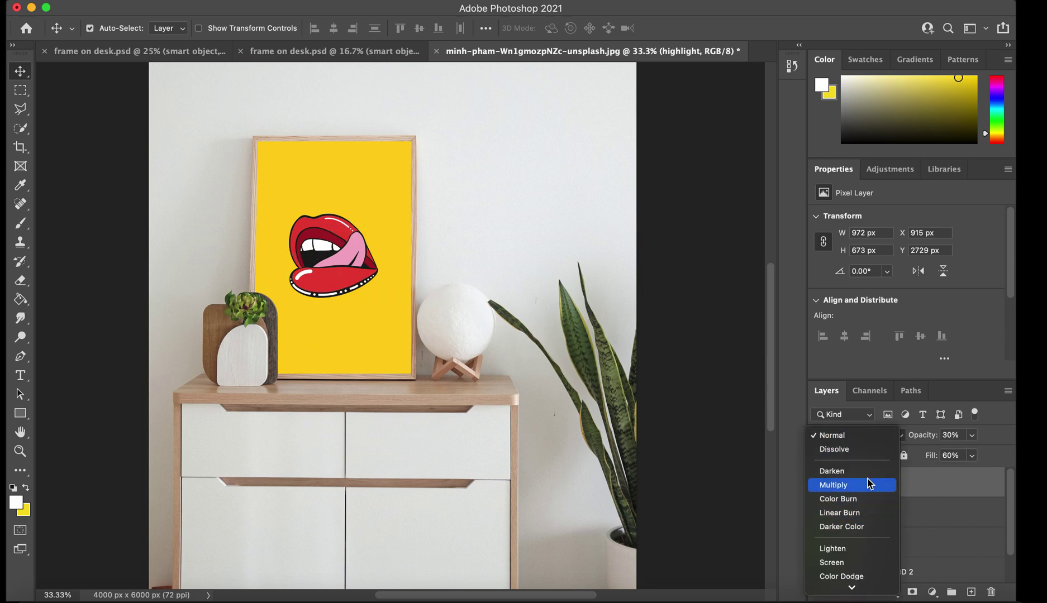
pyautogui.click(853, 439)
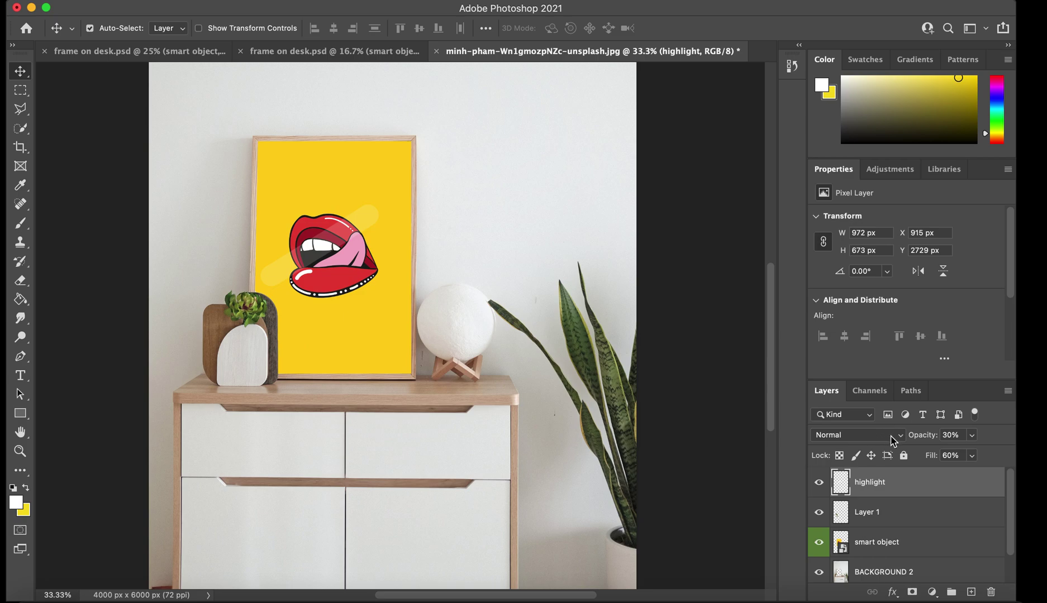
pyautogui.click(888, 436)
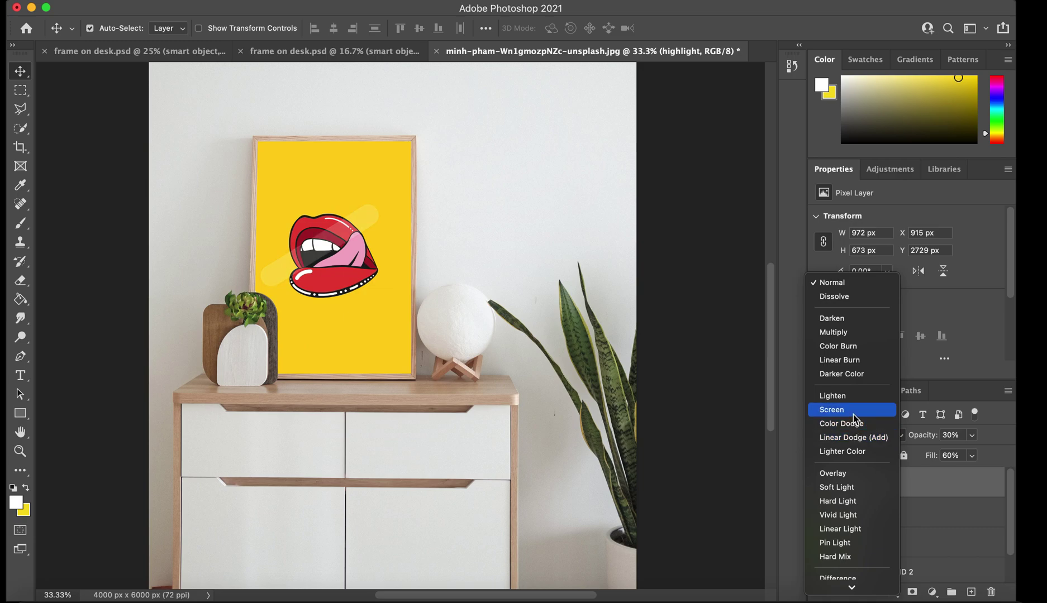
pyautogui.click(852, 396)
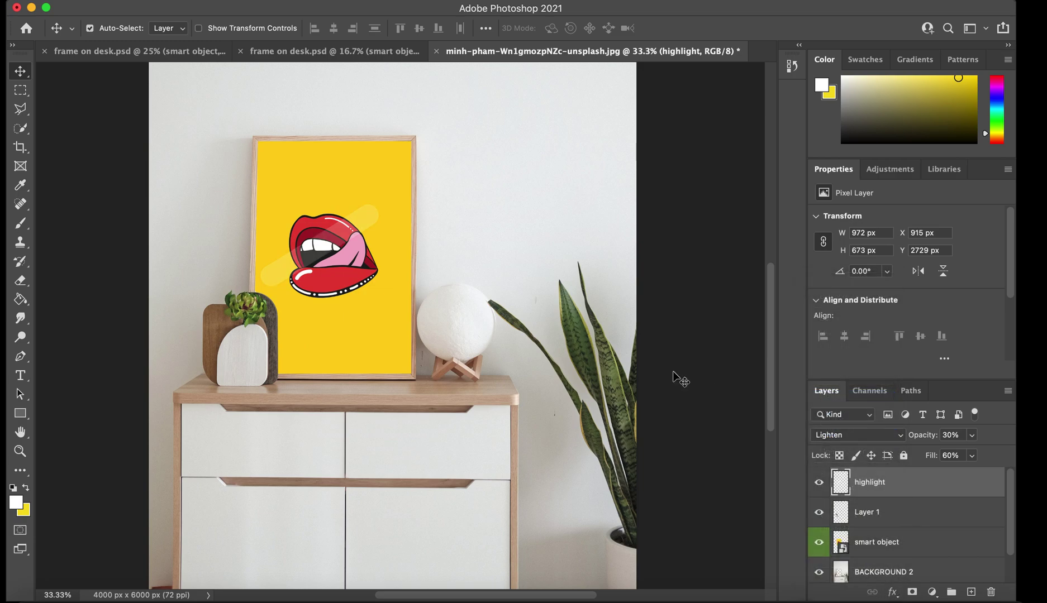
# Reposition the highlight stroke slightly lower and further right across the lips artwork in the frame
pyautogui.moveTo(344, 236)
pyautogui.mouseDown()
pyautogui.moveTo(360, 221)
pyautogui.moveTo(357, 181)
pyautogui.moveTo(385, 313)
pyautogui.moveTo(367, 233)
pyautogui.moveTo(360, 249)
pyautogui.moveTo(381, 249)
pyautogui.moveTo(368, 256)
pyautogui.moveTo(353, 245)
pyautogui.mouseUp()
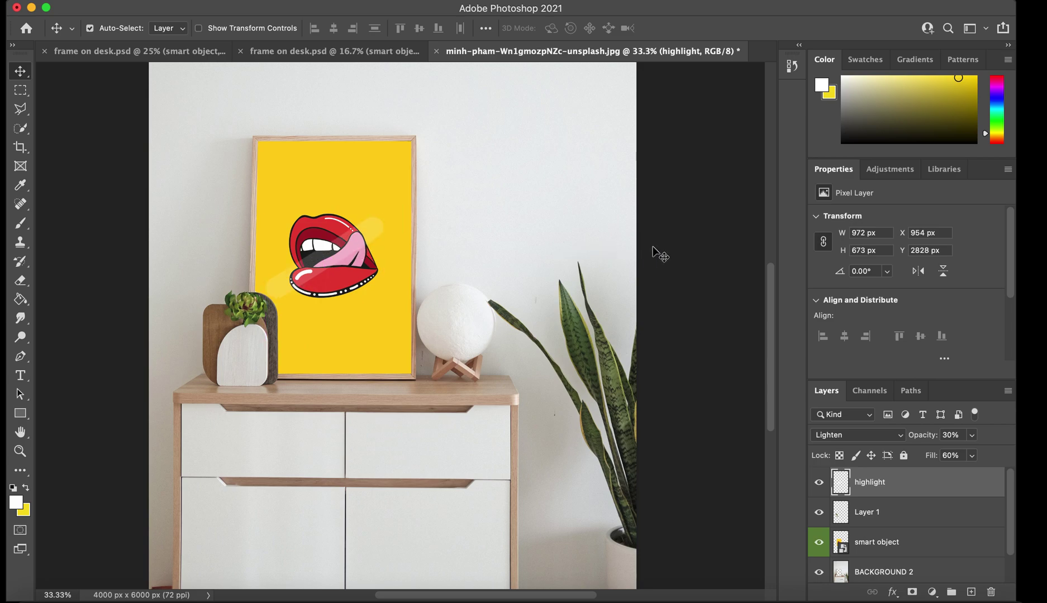
pyautogui.click(652, 247)
pyautogui.hotkey('ctrl', '-')
pyautogui.hotkey('ctrl', '+')
pyautogui.hotkey('ctrl', '+')
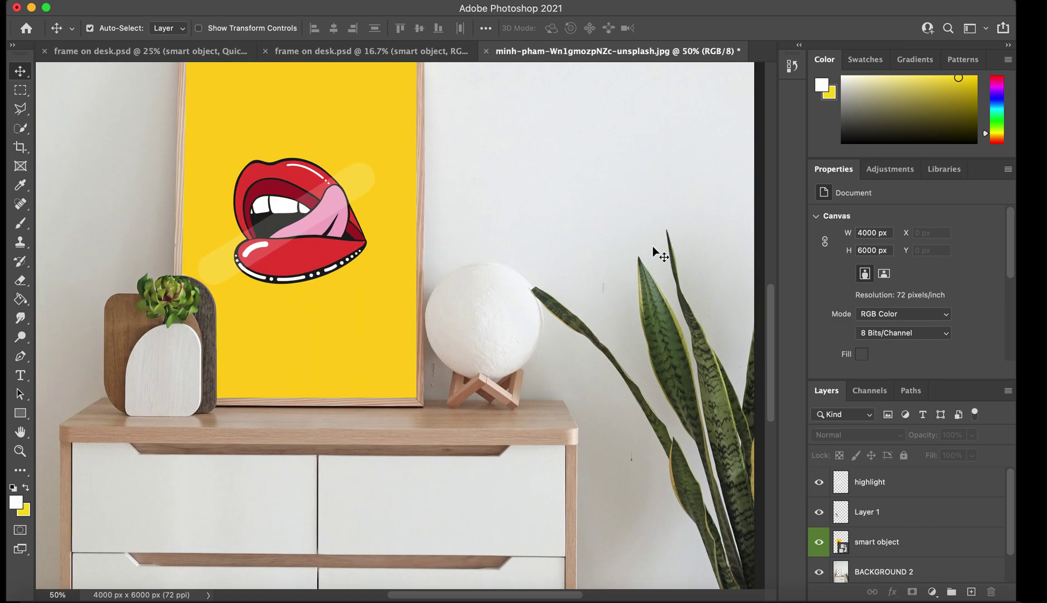
pyautogui.scroll(2, 474, 216)
pyautogui.hscroll(-1, 473, 217)
pyautogui.moveTo(366, 254)
pyautogui.mouseDown()
pyautogui.moveTo(363, 165)
pyautogui.moveTo(344, 268)
pyautogui.moveTo(346, 256)
pyautogui.mouseUp()
pyautogui.click(666, 292)
pyautogui.press('super+minus')
pyautogui.press('super+minus')
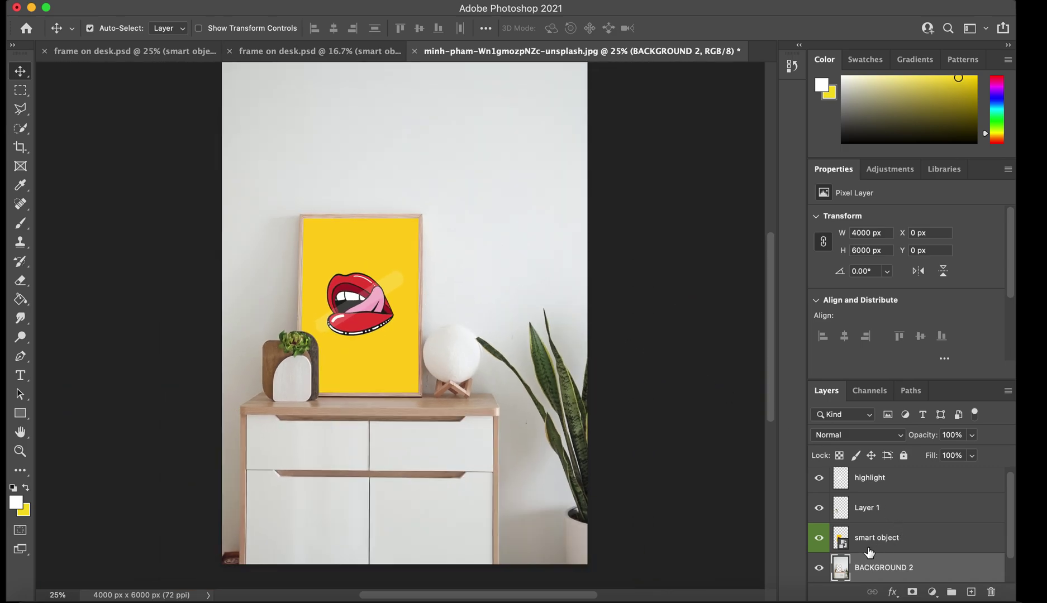
# Open the contents of the frame's smart object layer and hide the lips artwork layer
pyautogui.click(842, 538)
pyautogui.doubleClick(841, 538)
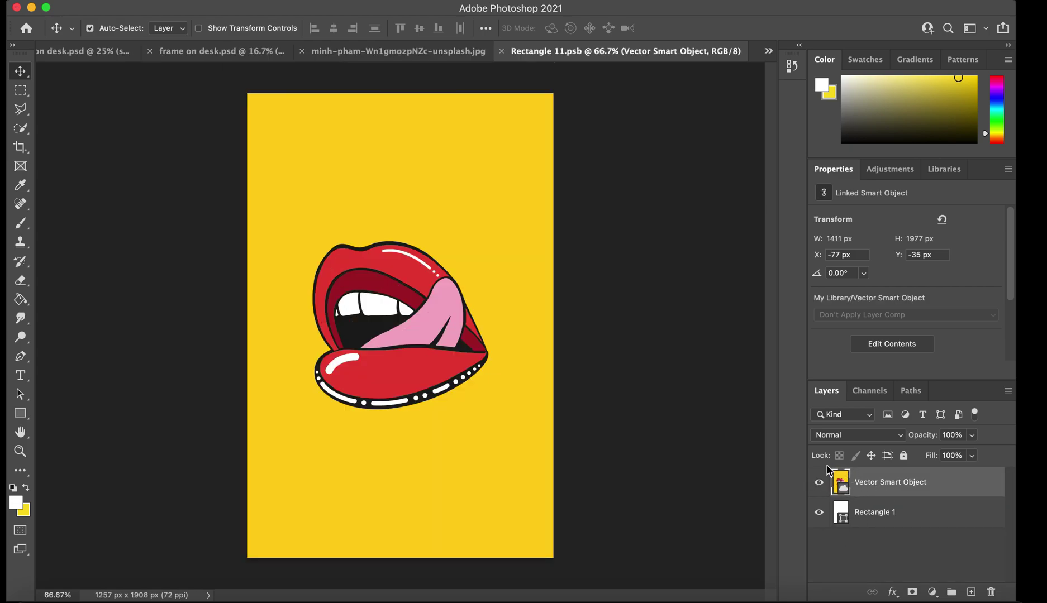
pyautogui.click(819, 484)
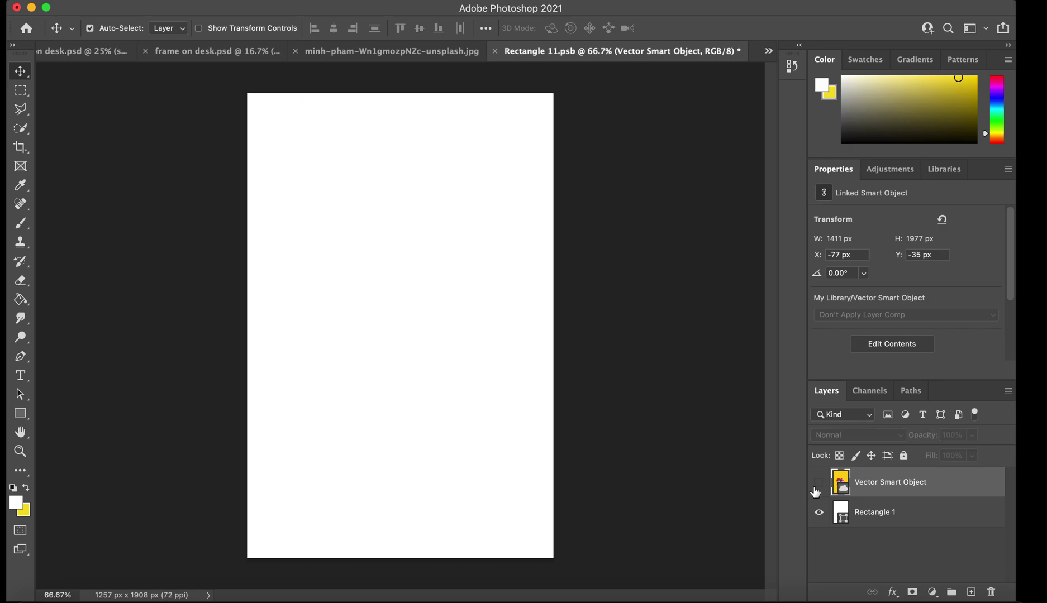
pyautogui.click(818, 483)
pyautogui.click(820, 486)
# Switch to Illustrator, copy the floral music note artwork, and return to the smart object contents in Photoshop
pyautogui.click(565, 598)
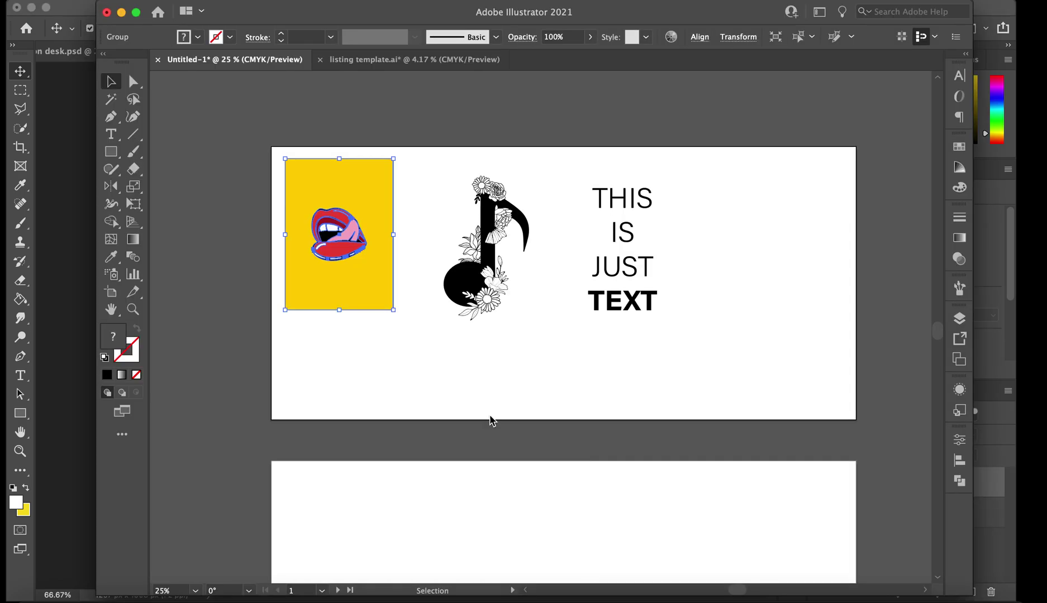
pyautogui.click(498, 242)
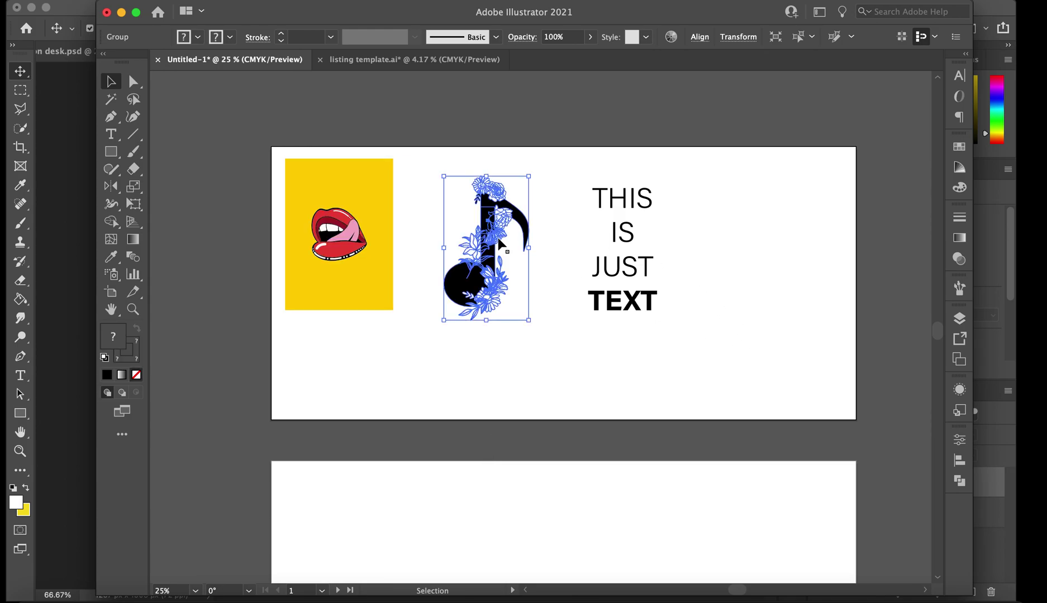
pyautogui.press('cmd+Tab')
pyautogui.click(501, 255)
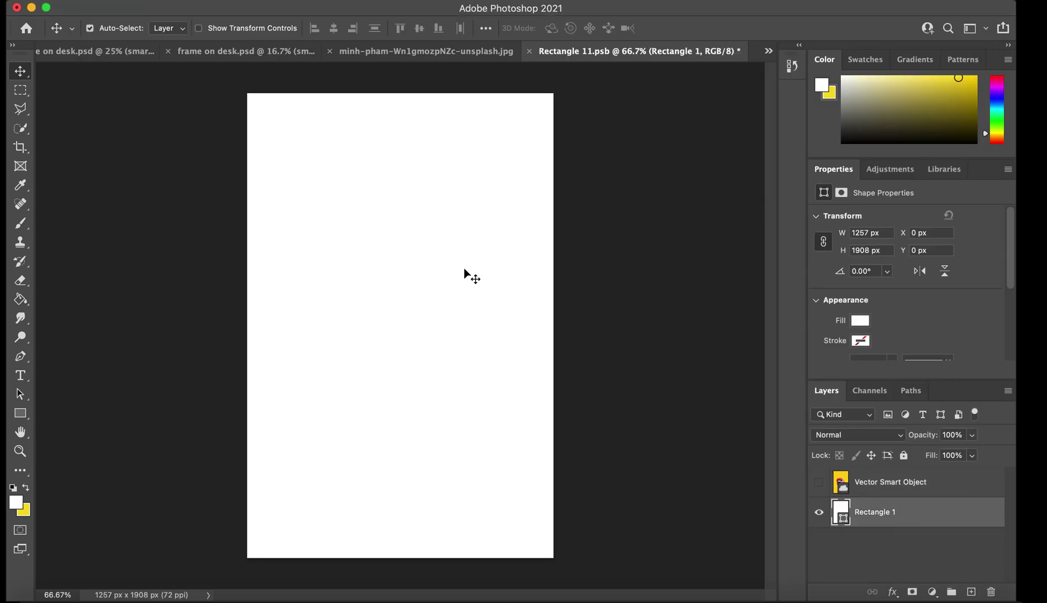
# Paste the music note as a smart object enlarged to about 245%, and save and close the smart object contents
pyautogui.press('cmd+v')
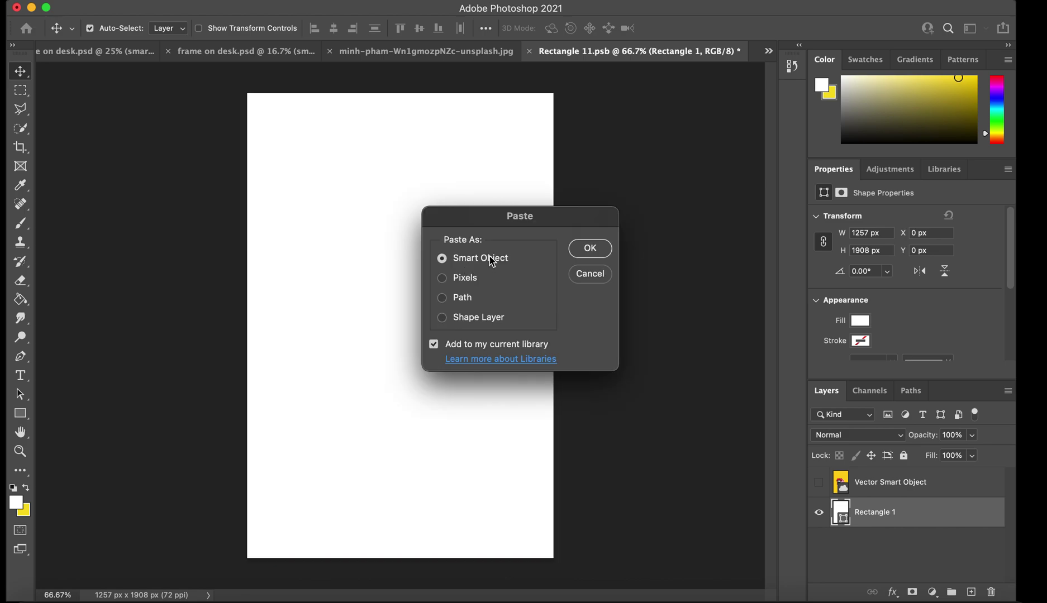
pyautogui.click(588, 248)
pyautogui.moveTo(438, 274); pyautogui.dragTo(502, 206)
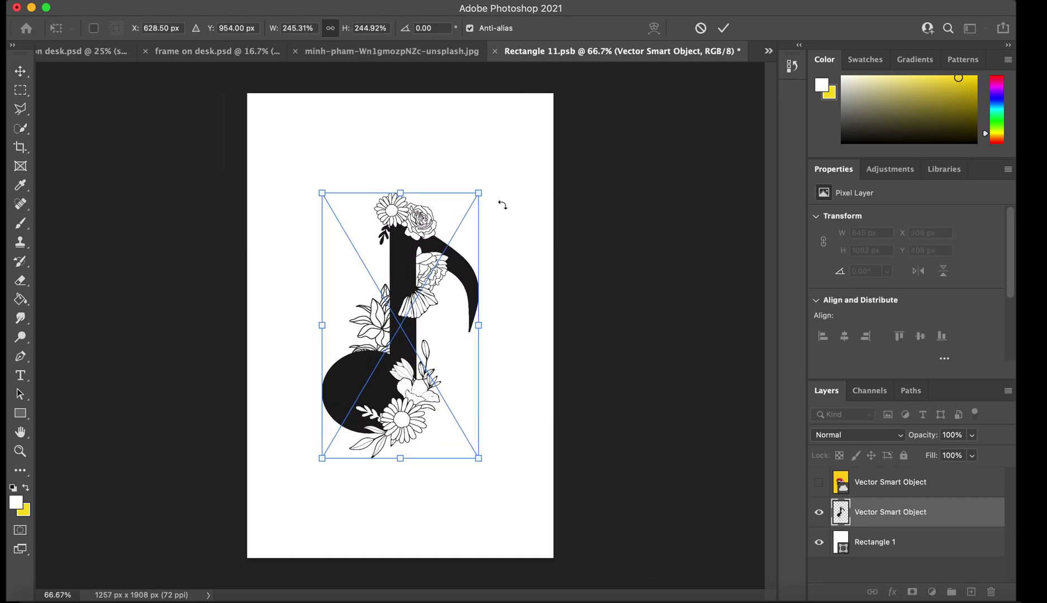
pyautogui.press('Return')
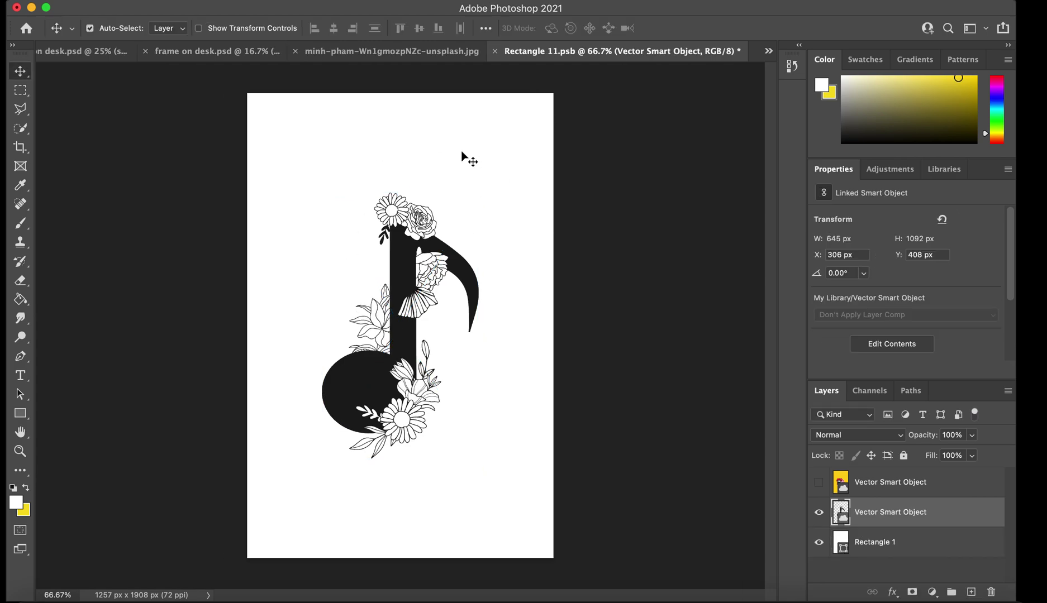
pyautogui.click(494, 52)
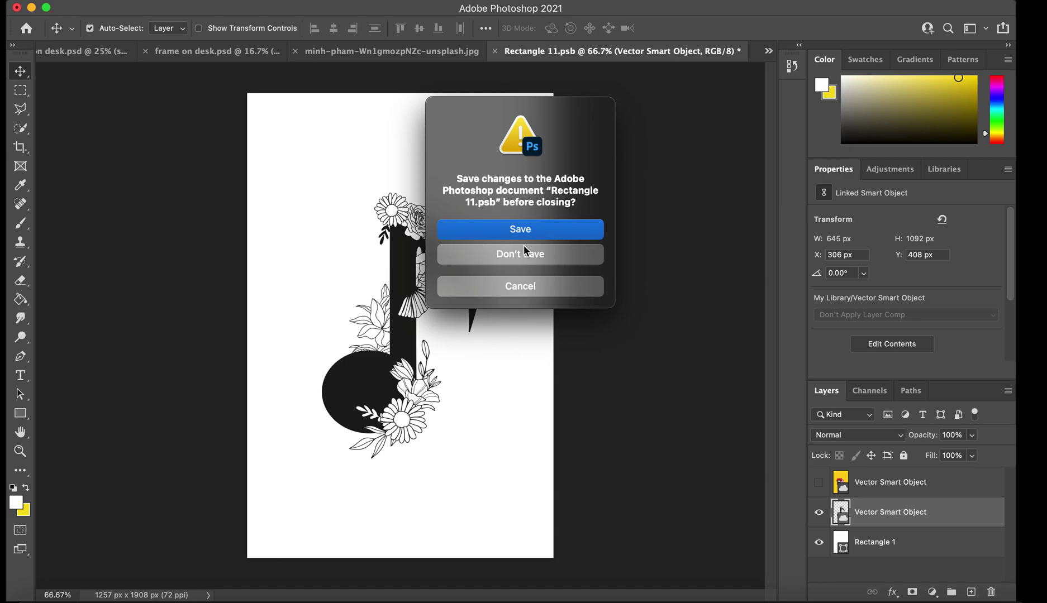
pyautogui.click(517, 236)
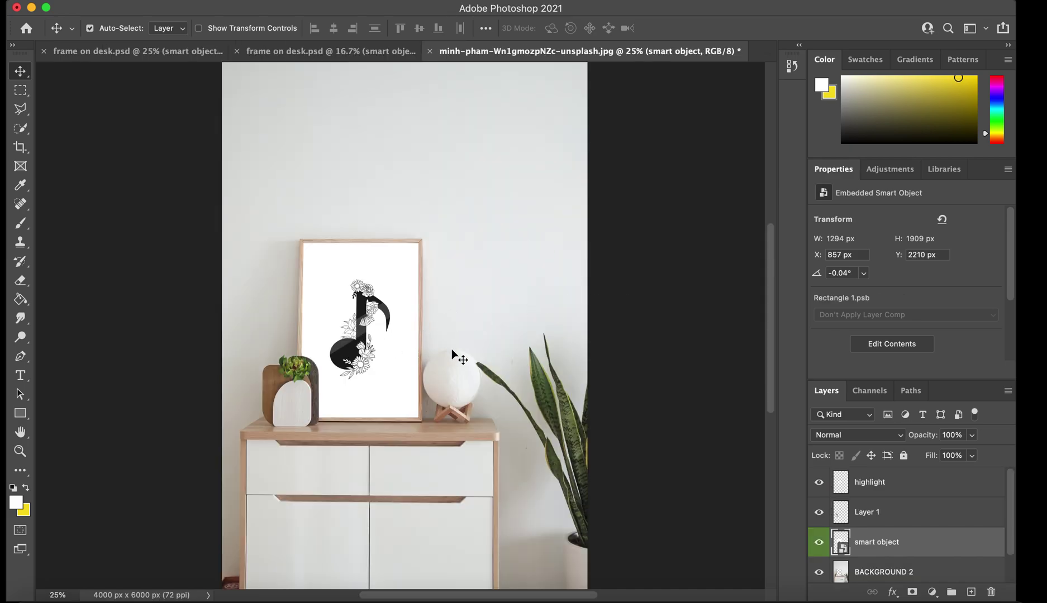
# Deselect all layers and examine the music note artwork in the frame mockup, both close up and as a whole
pyautogui.press('super+minus')
pyautogui.press('super+equal')
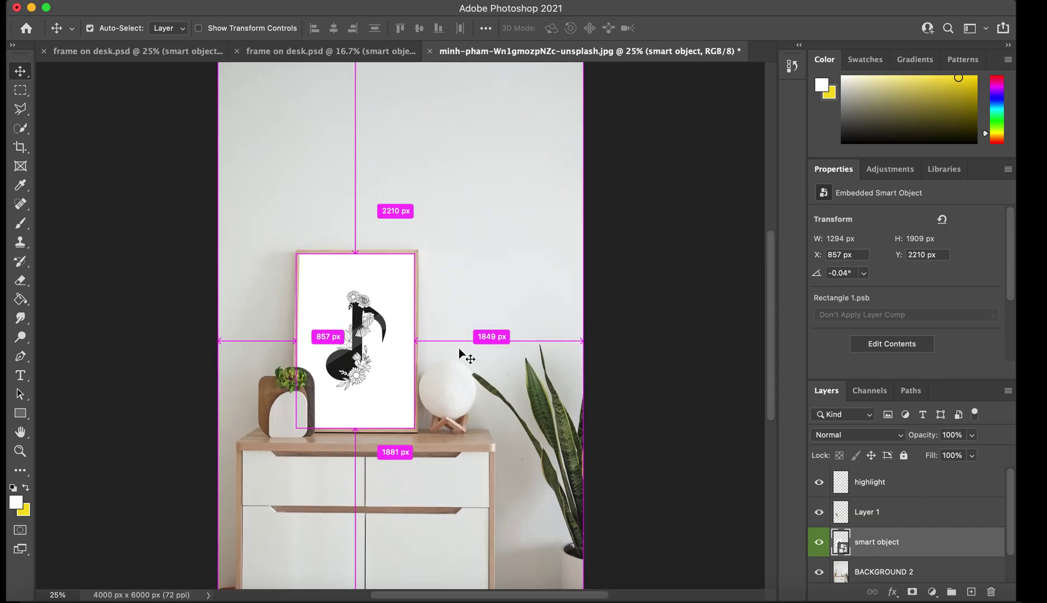
pyautogui.keyDown('super'); pyautogui.click(591, 364); pyautogui.keyUp('super')
pyautogui.press('super+minus')
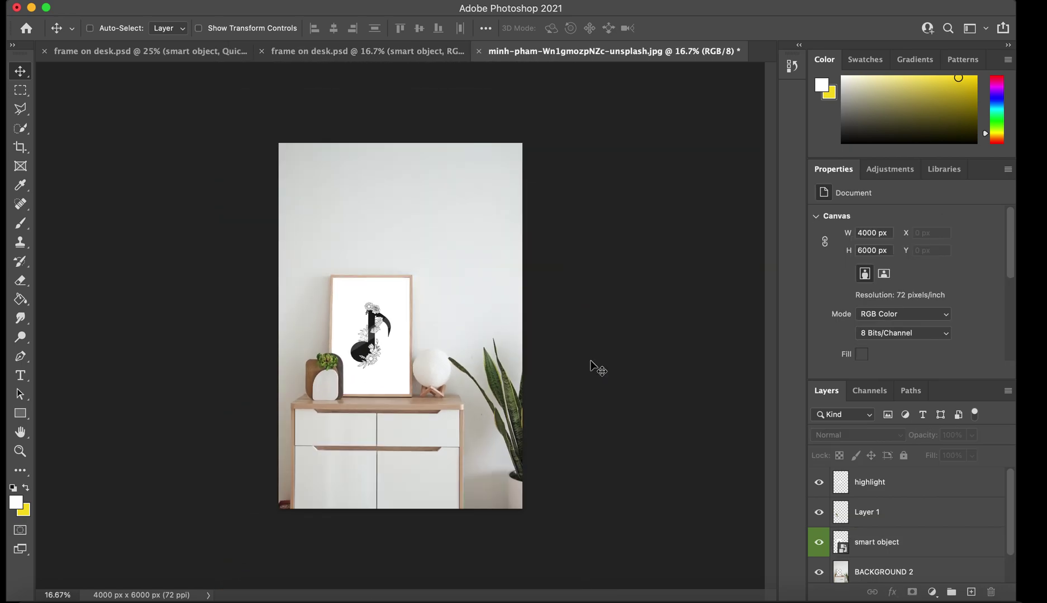
pyautogui.press('super+equal')
pyautogui.press('super+minus')
pyautogui.press('super+equal')
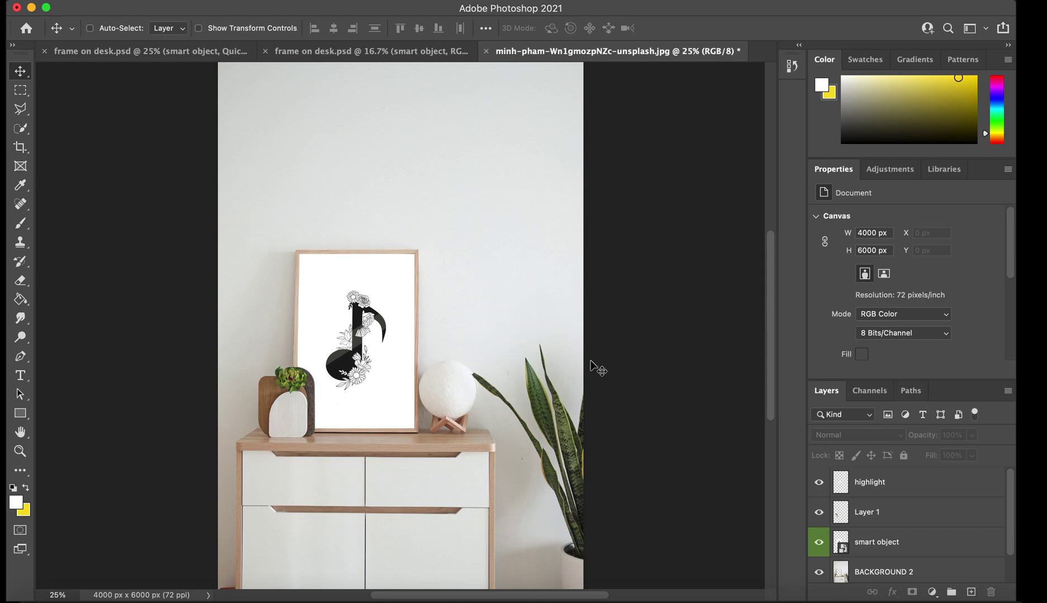
pyautogui.scroll(-2, 593, 369)
pyautogui.scroll(1, 593, 369)
pyautogui.press('super+minus')
pyautogui.press('super+equal')
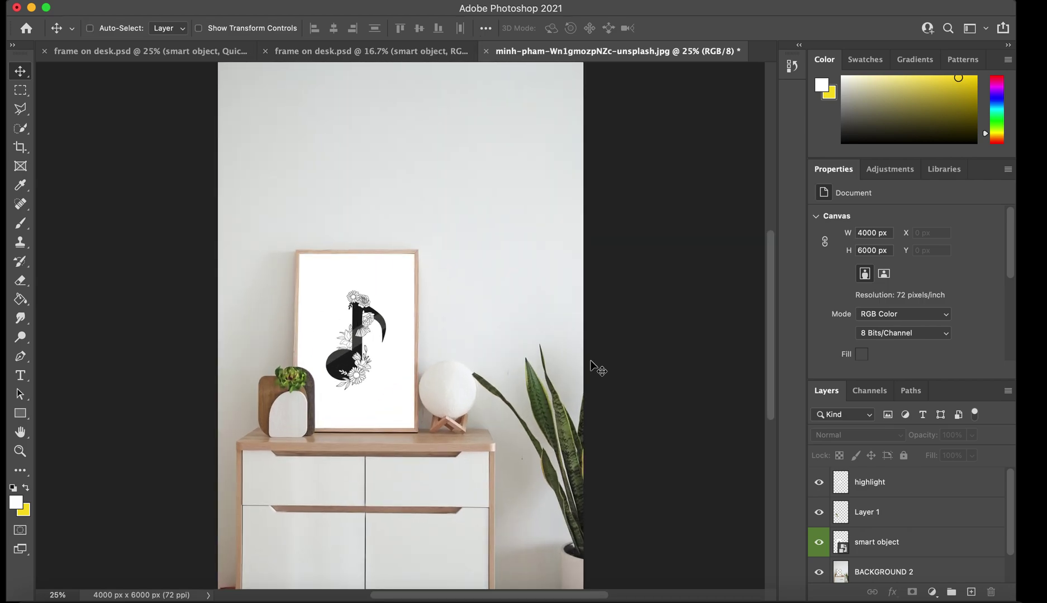
pyautogui.press('super+minus')
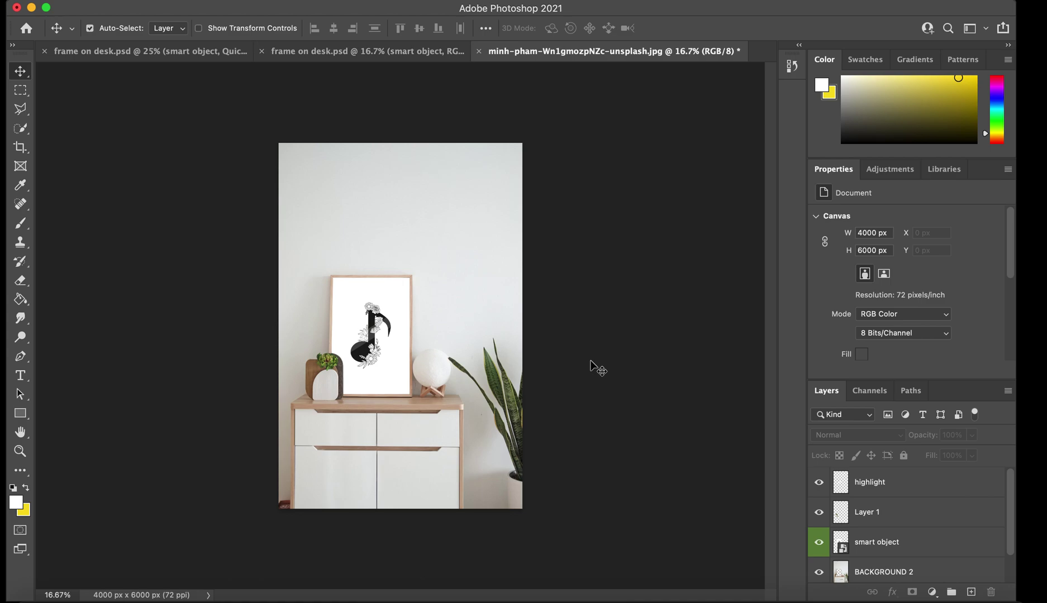